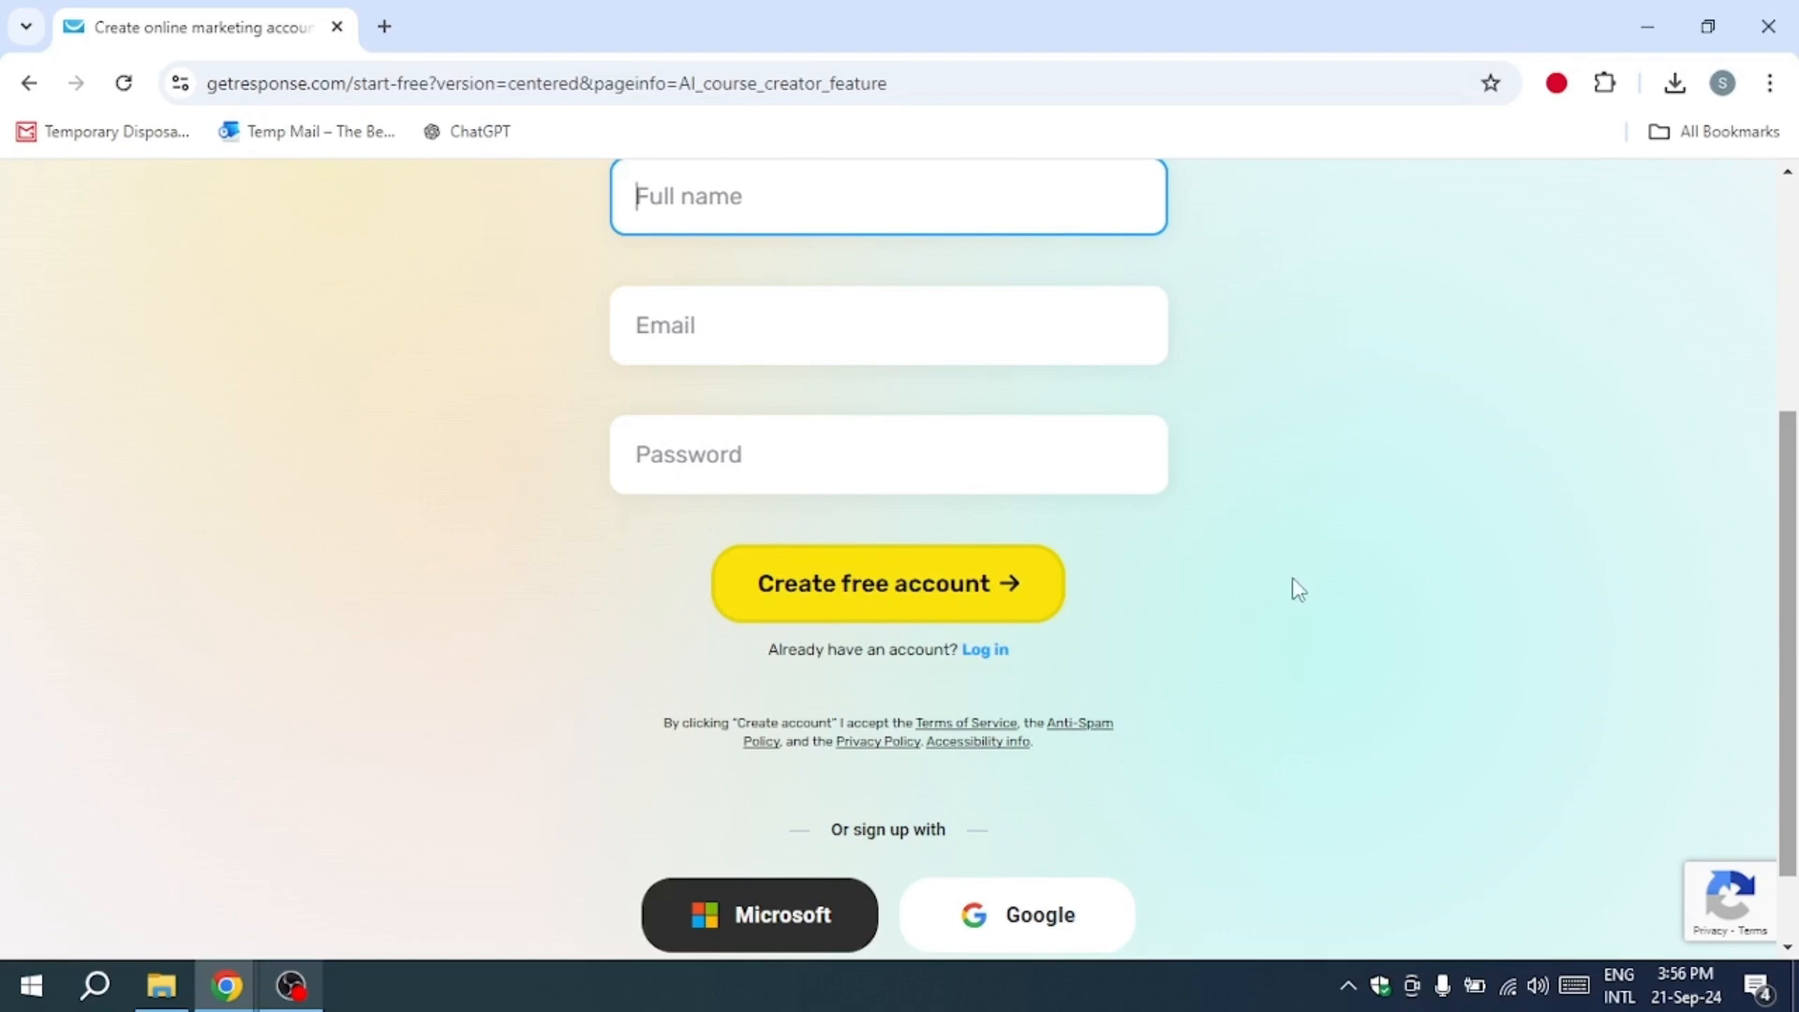
Step: Go to the login page for the existing account and return from autoresponder management to the account dashboard
click(982, 650)
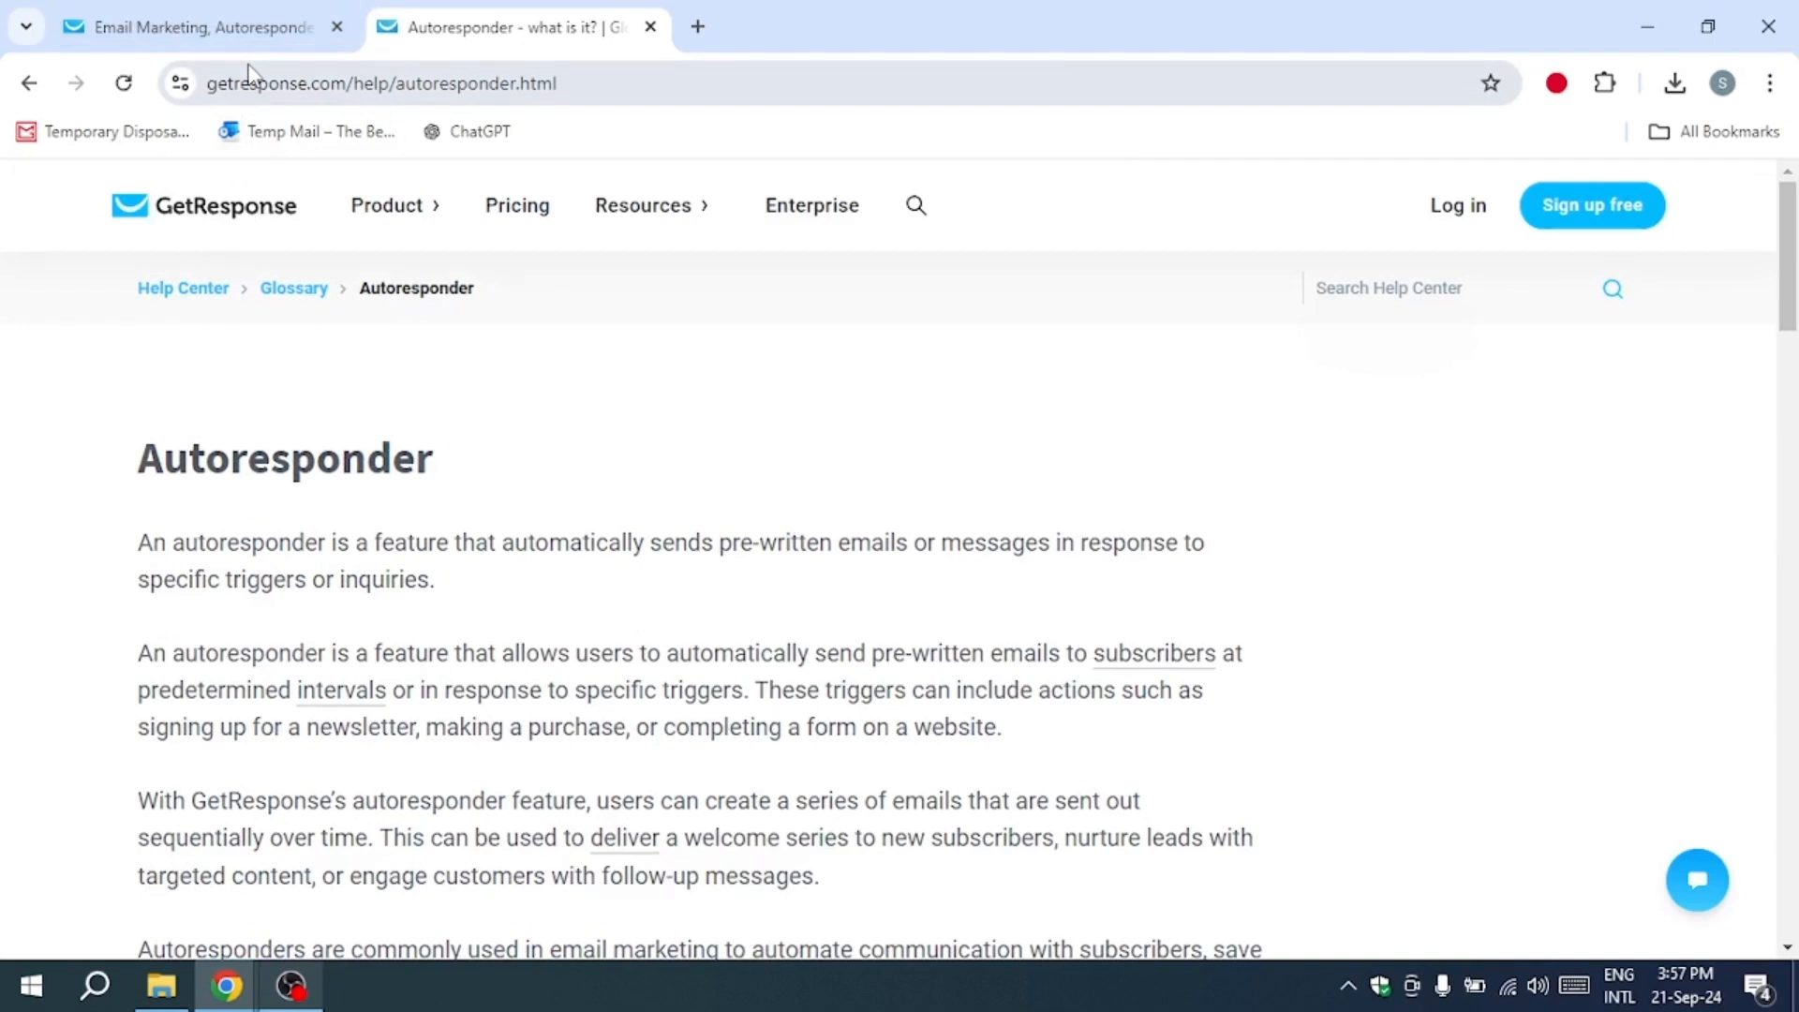
click(230, 15)
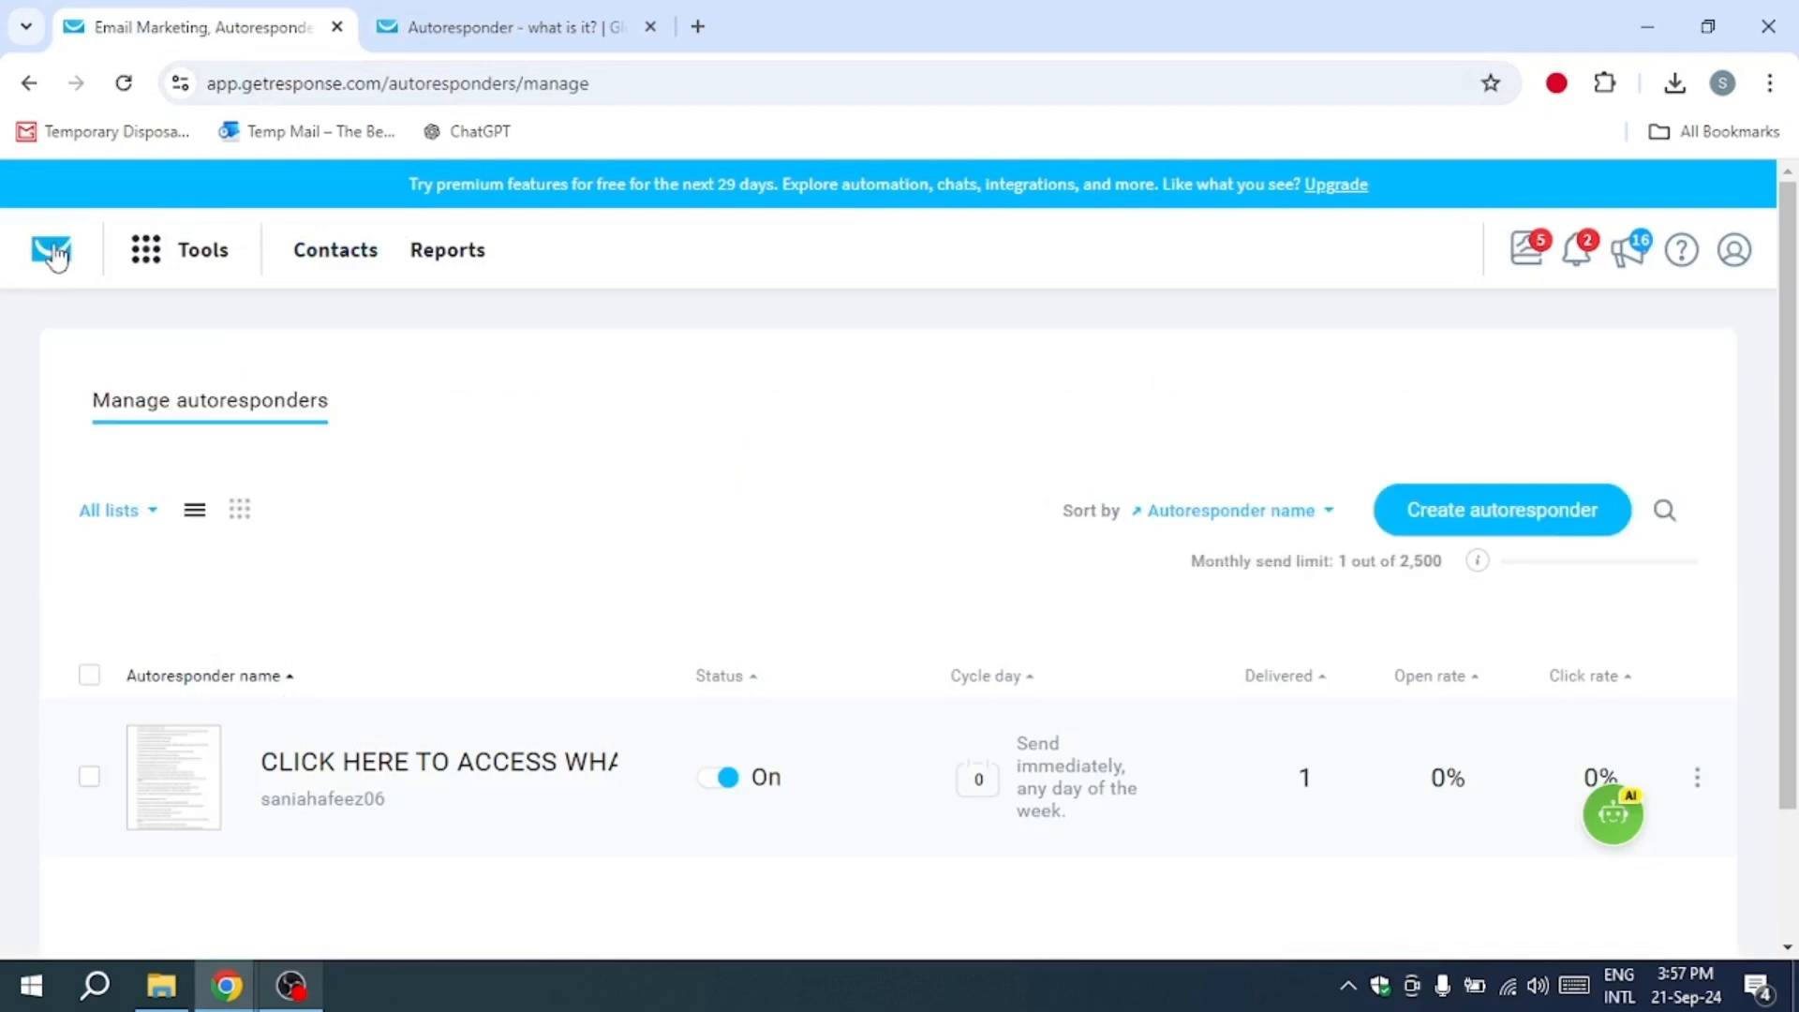
click(51, 249)
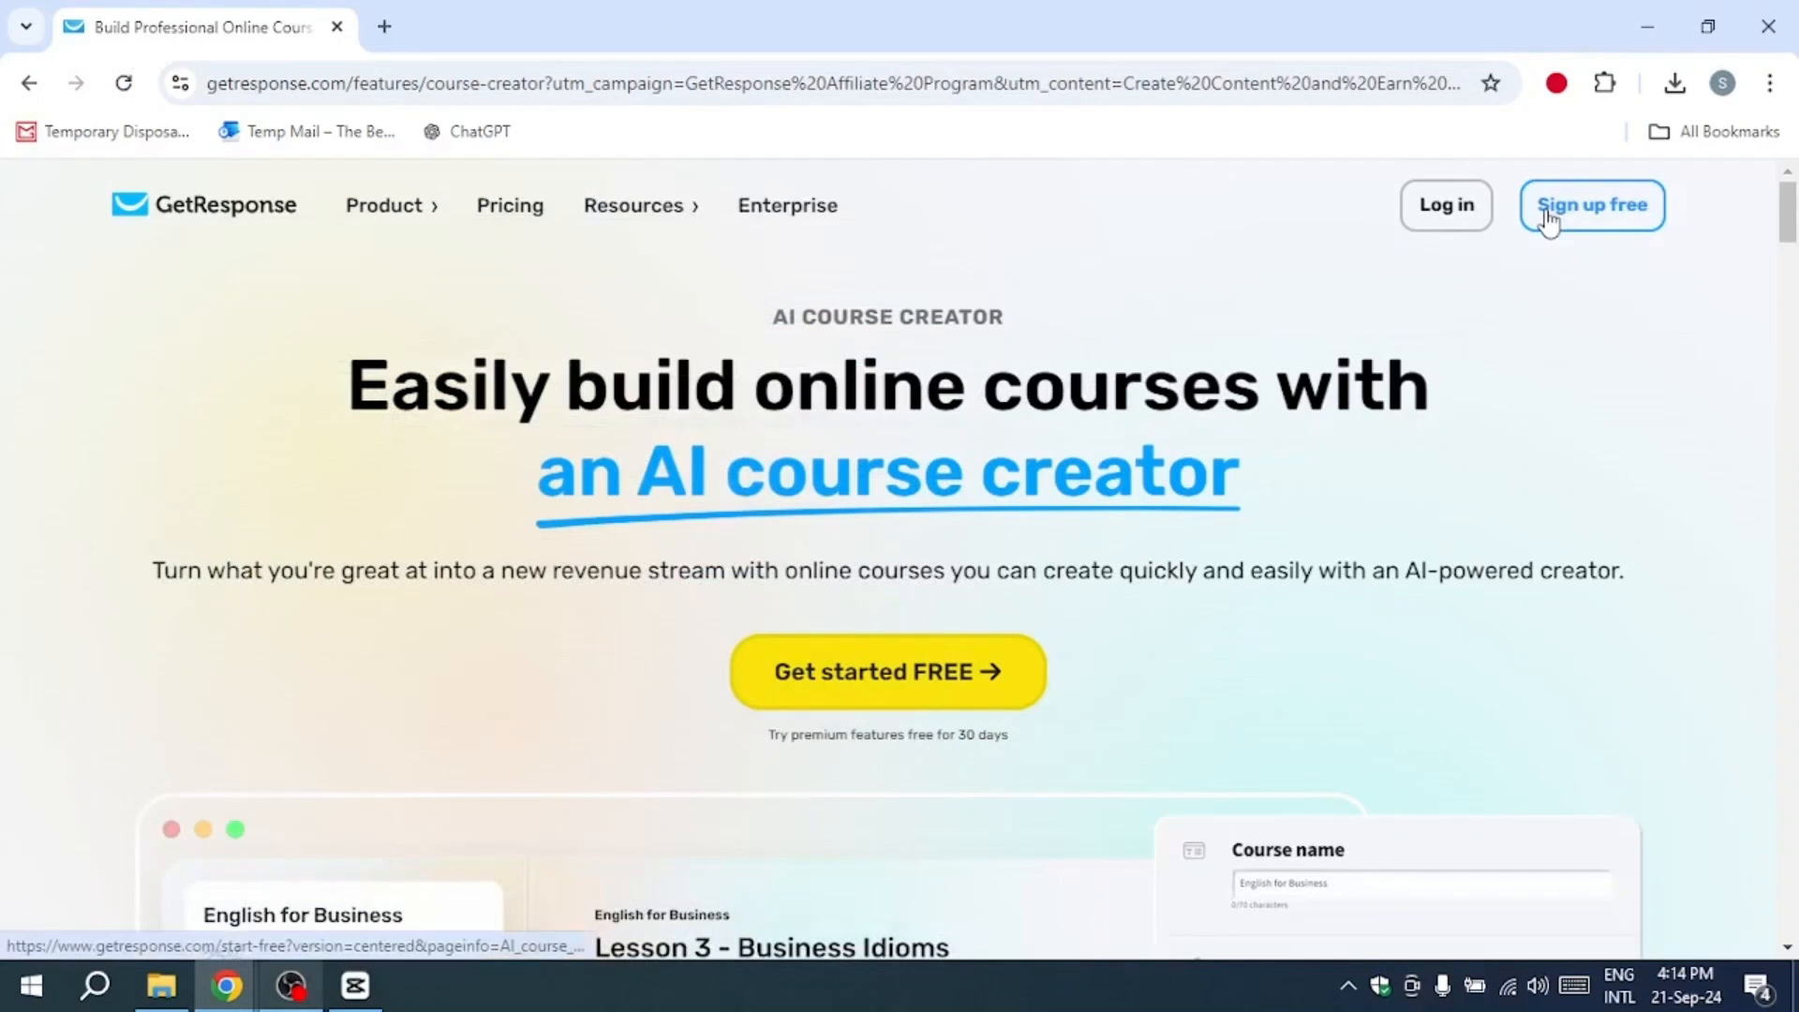
Step: Open the free account sign-up page and choose to log in with an existing account
click(1546, 206)
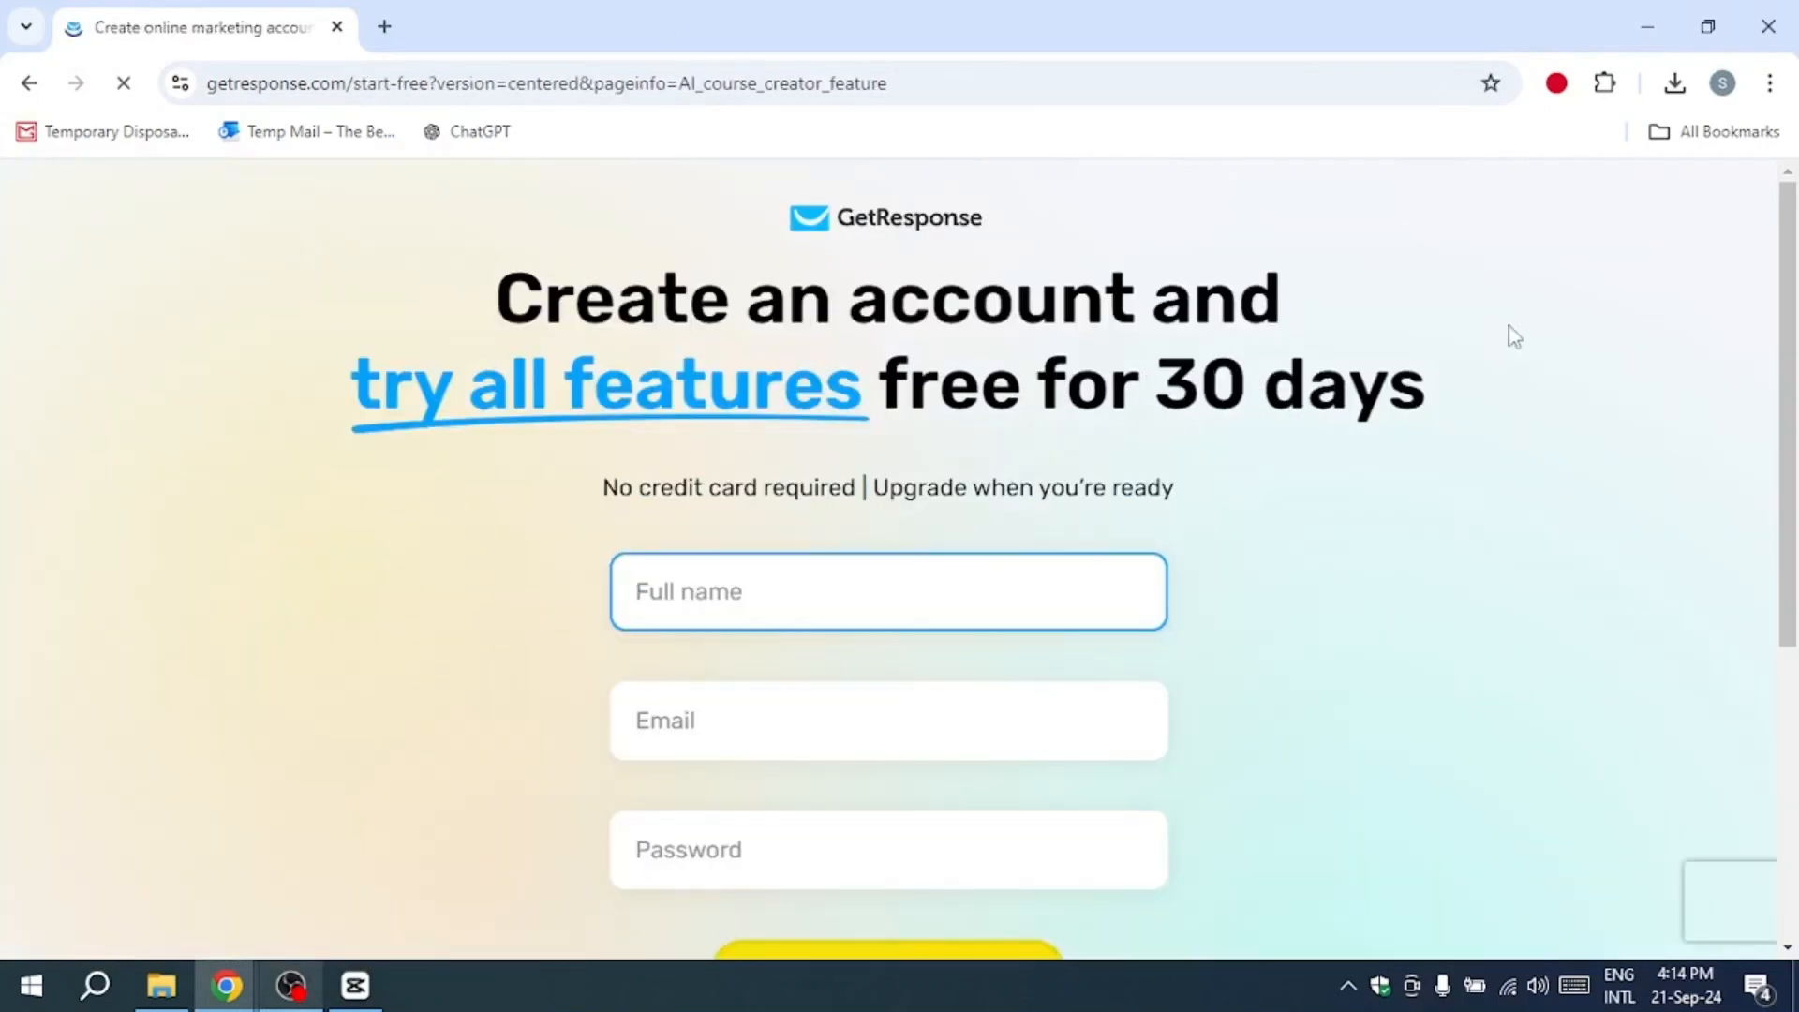
scroll(1172, 522, down, 5)
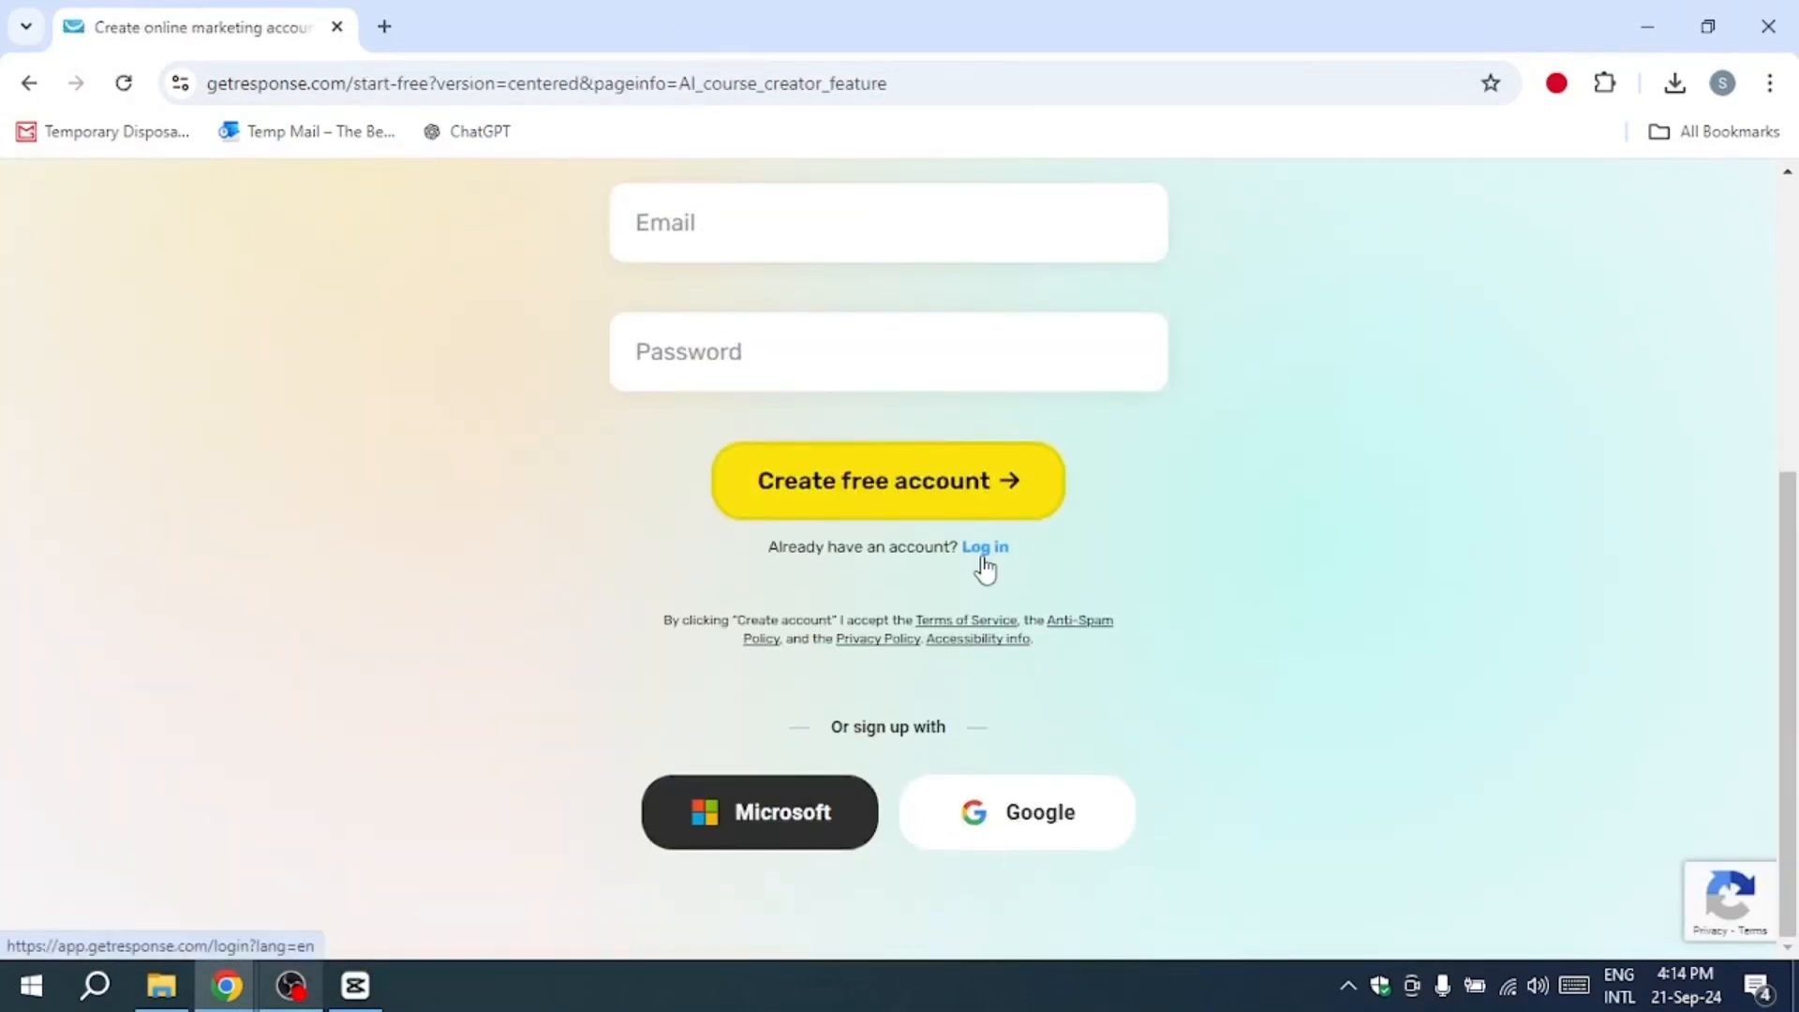
click(983, 559)
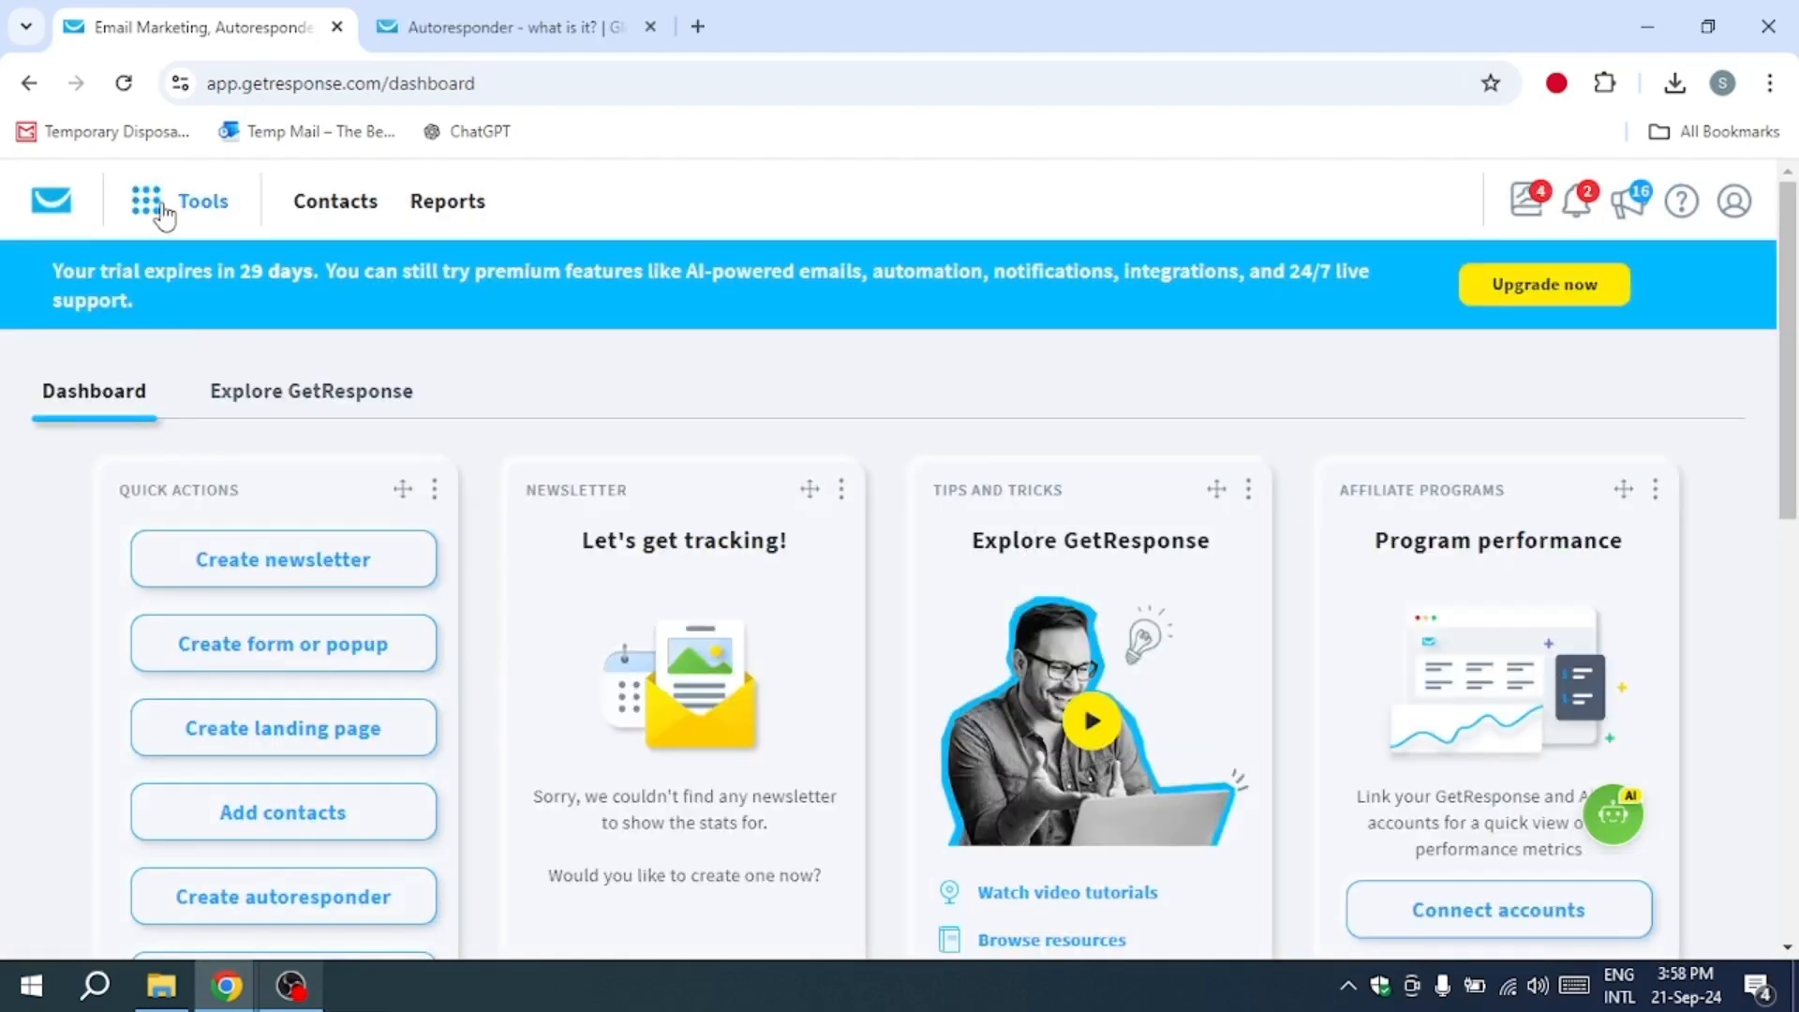
Step: Open autoresponder management and start a new autoresponder using the "By myself" option
click(164, 216)
click(737, 414)
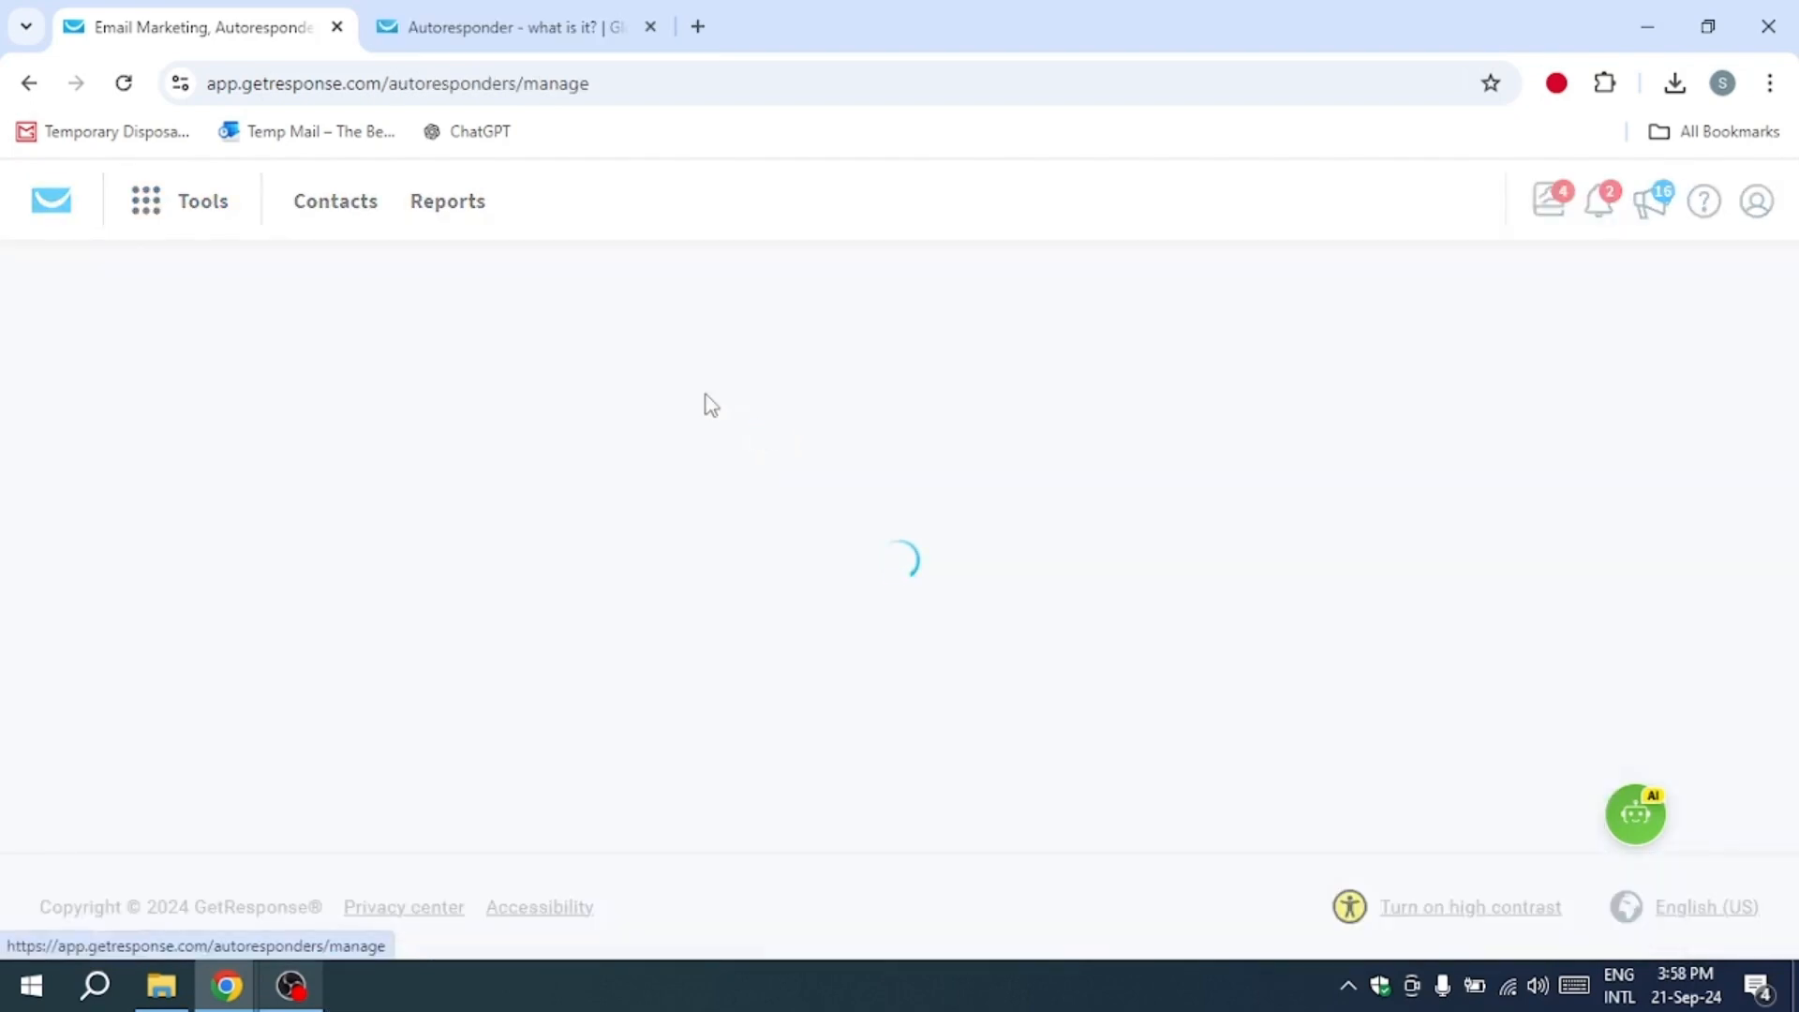
click(1500, 511)
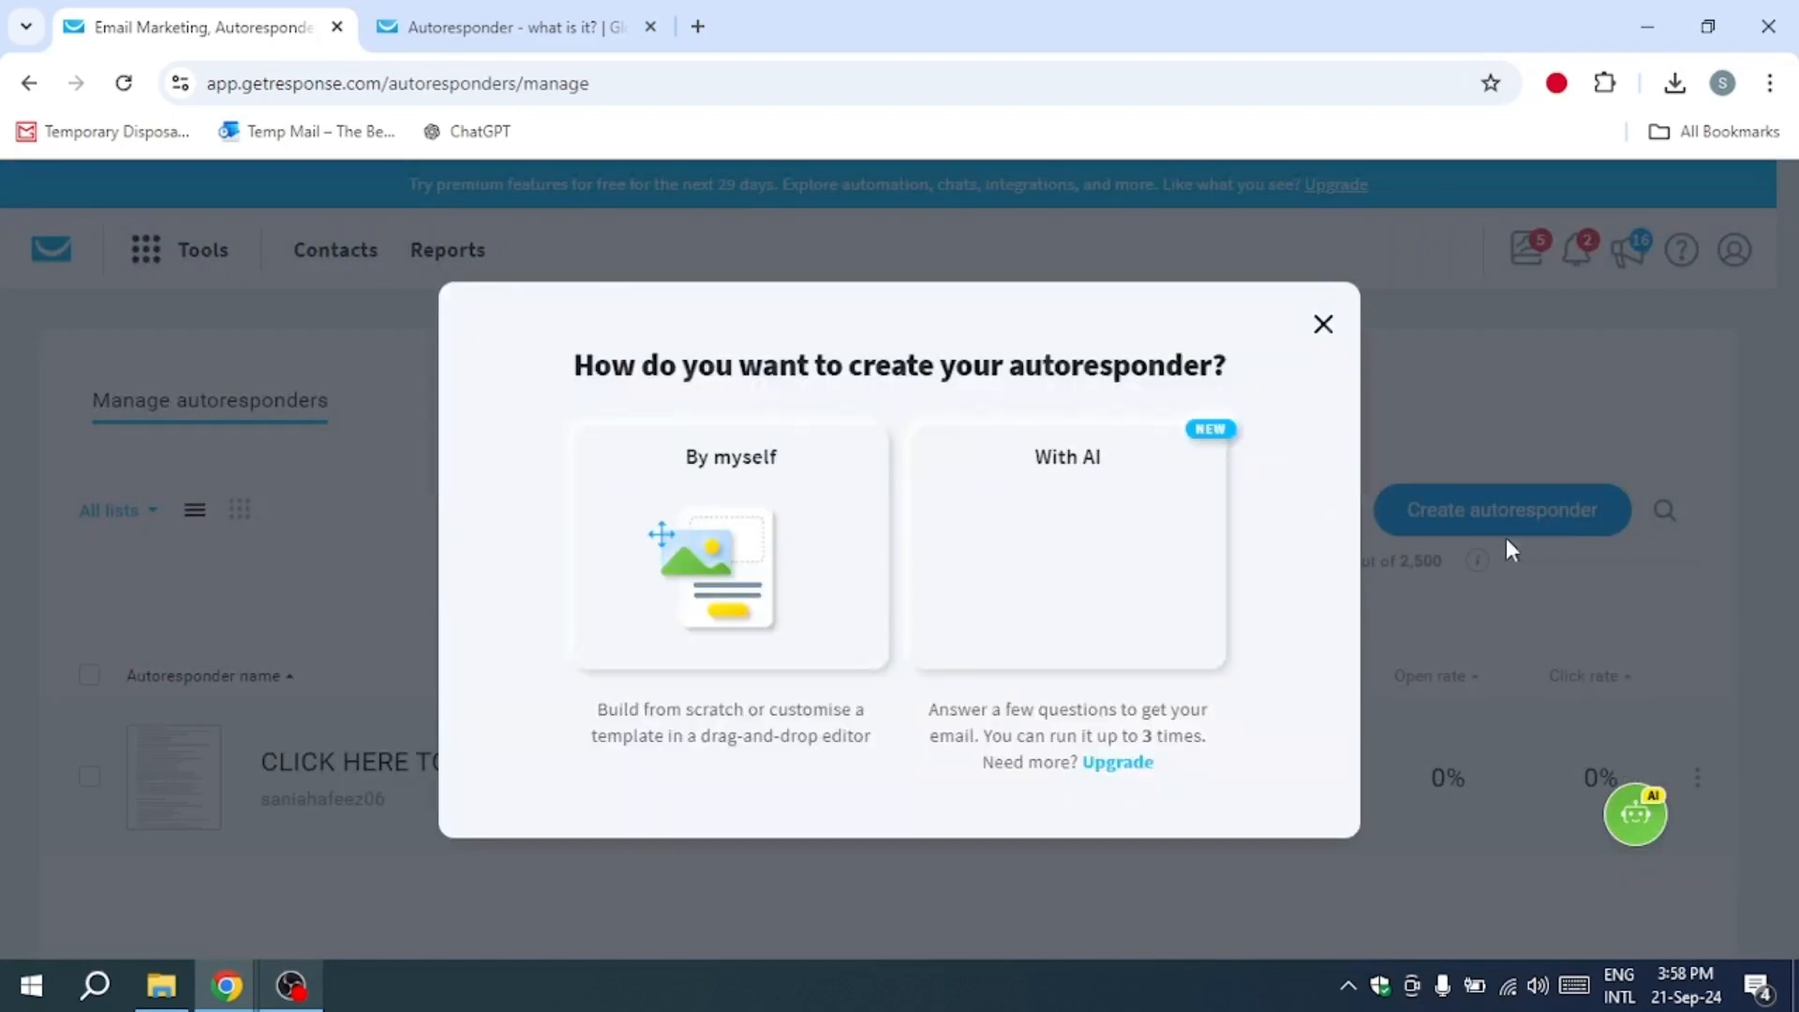
click(872, 562)
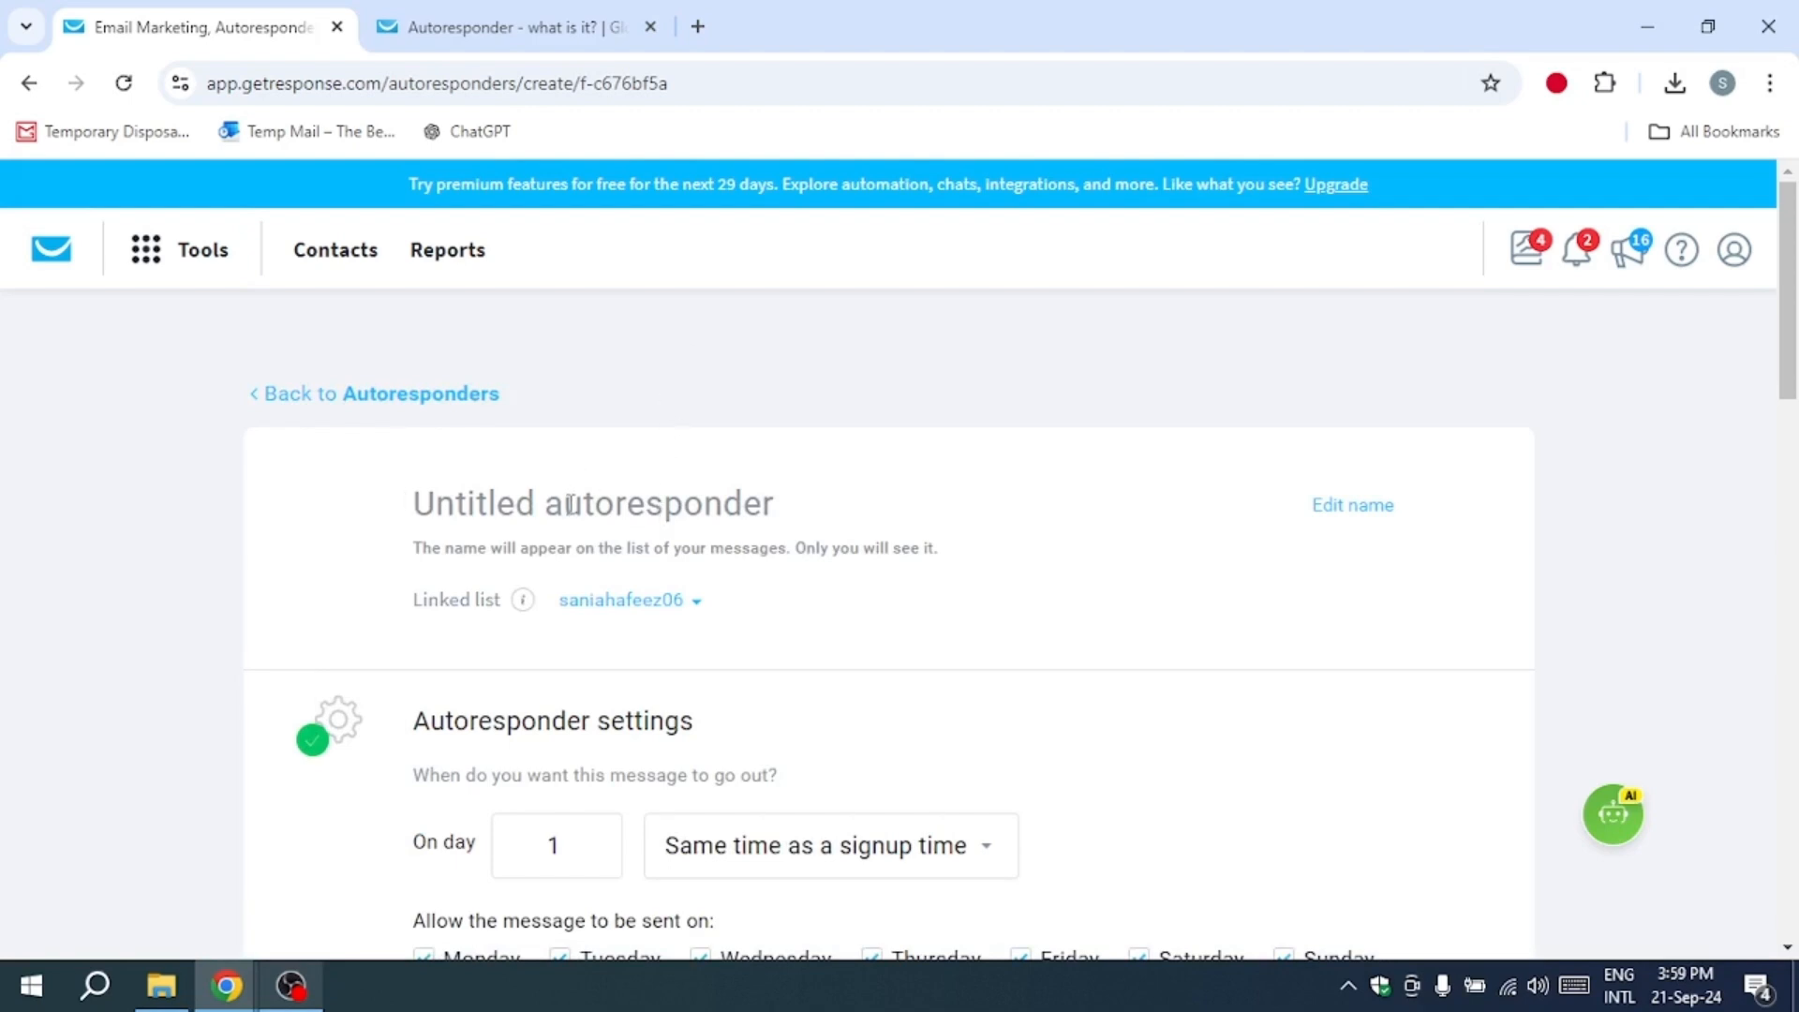
Step: Name the autoresponder "Welcome! click here to download your ebook and bonuses"
text(Welcome)
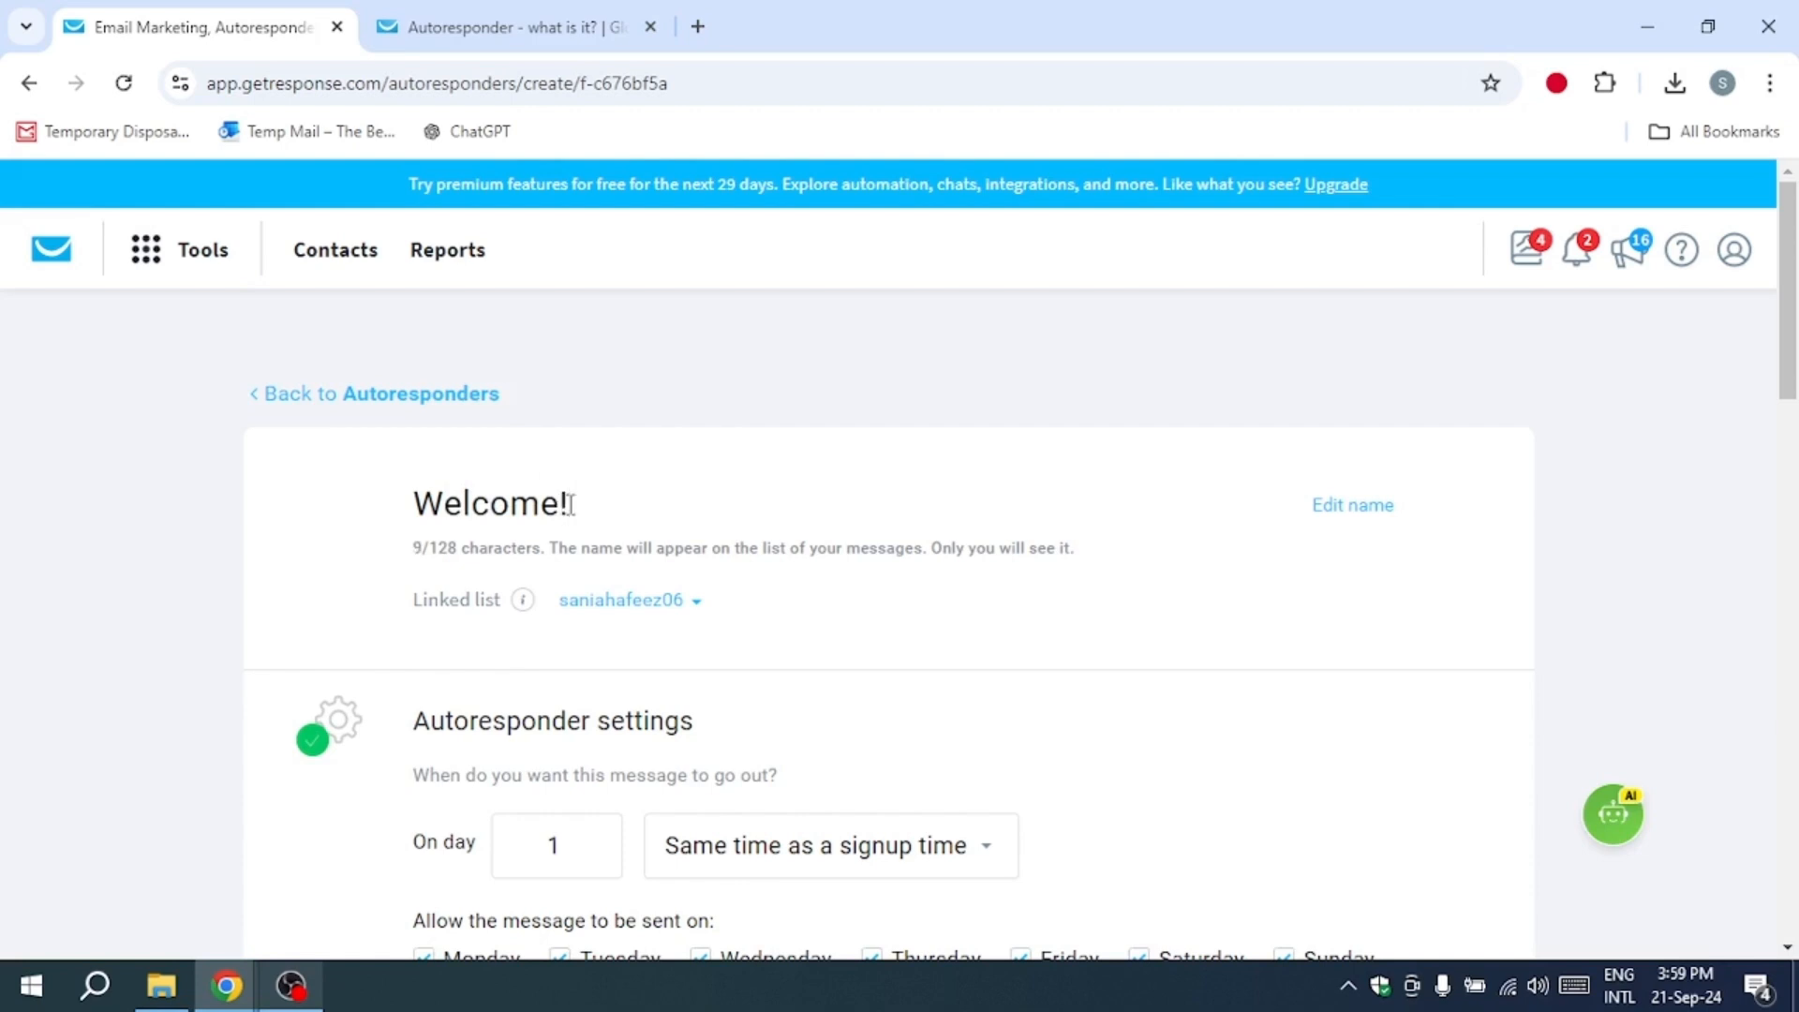
text(! click he)
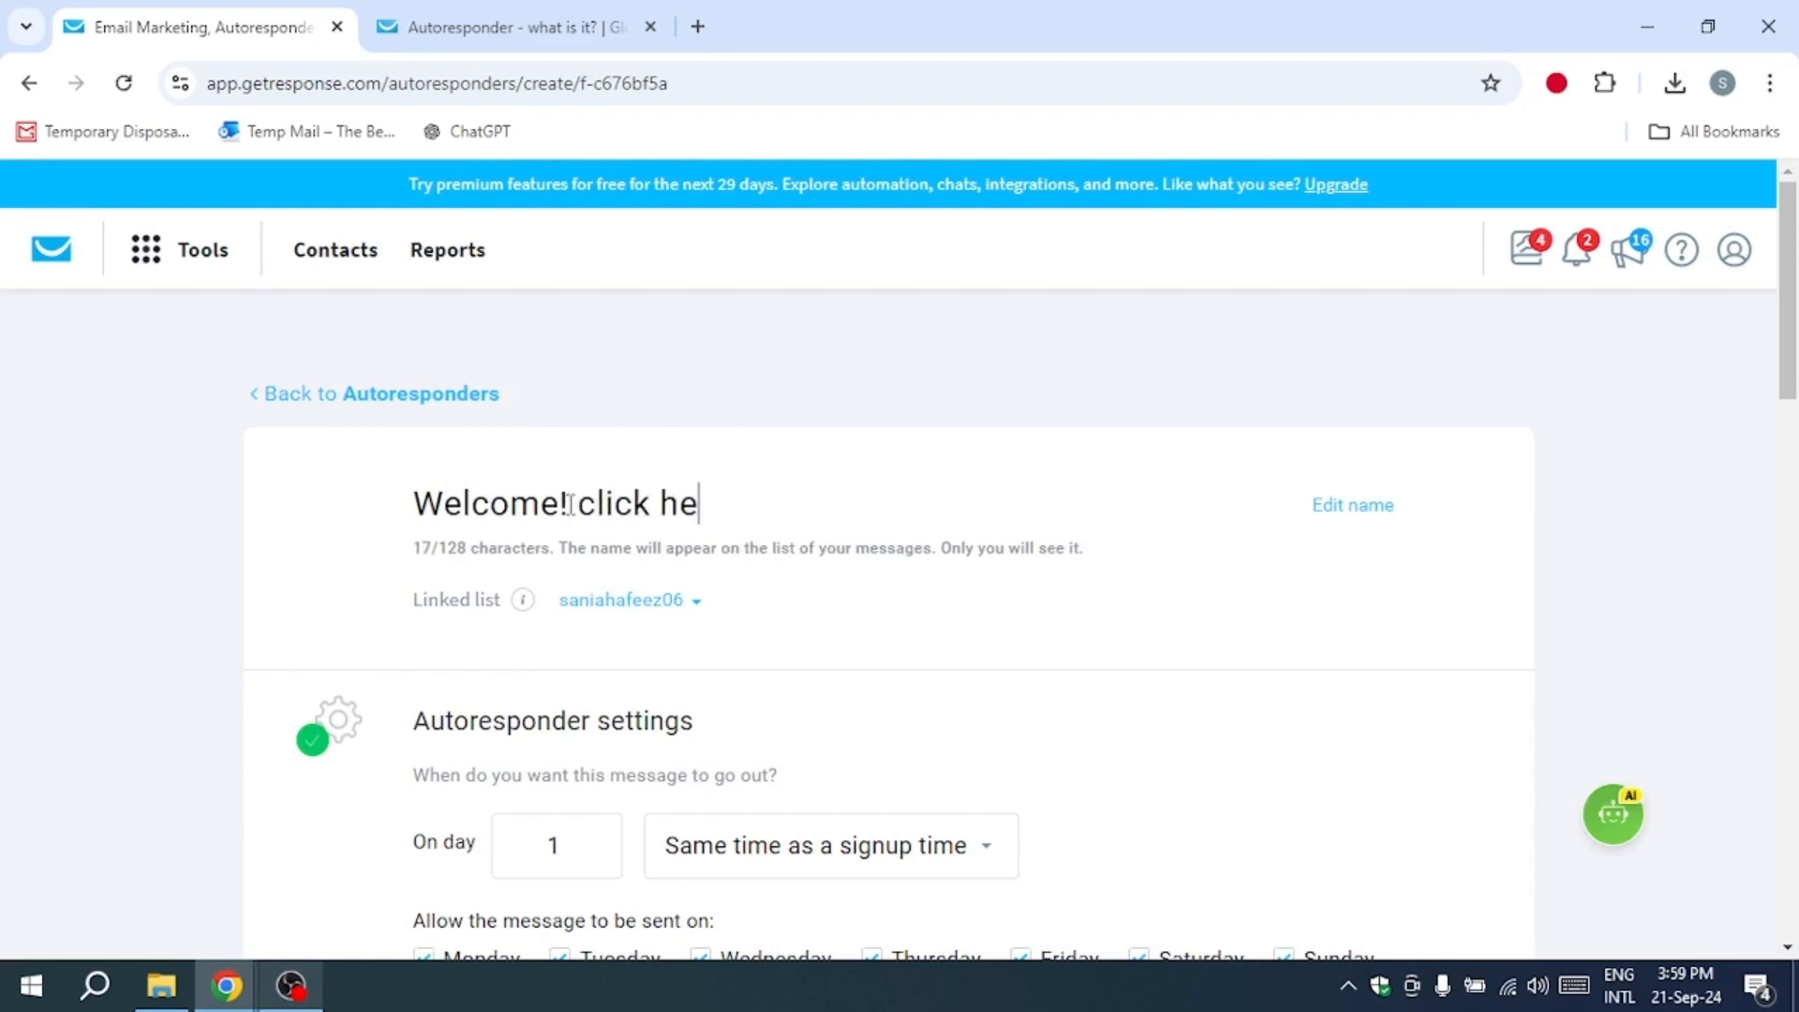
text(re to download yo)
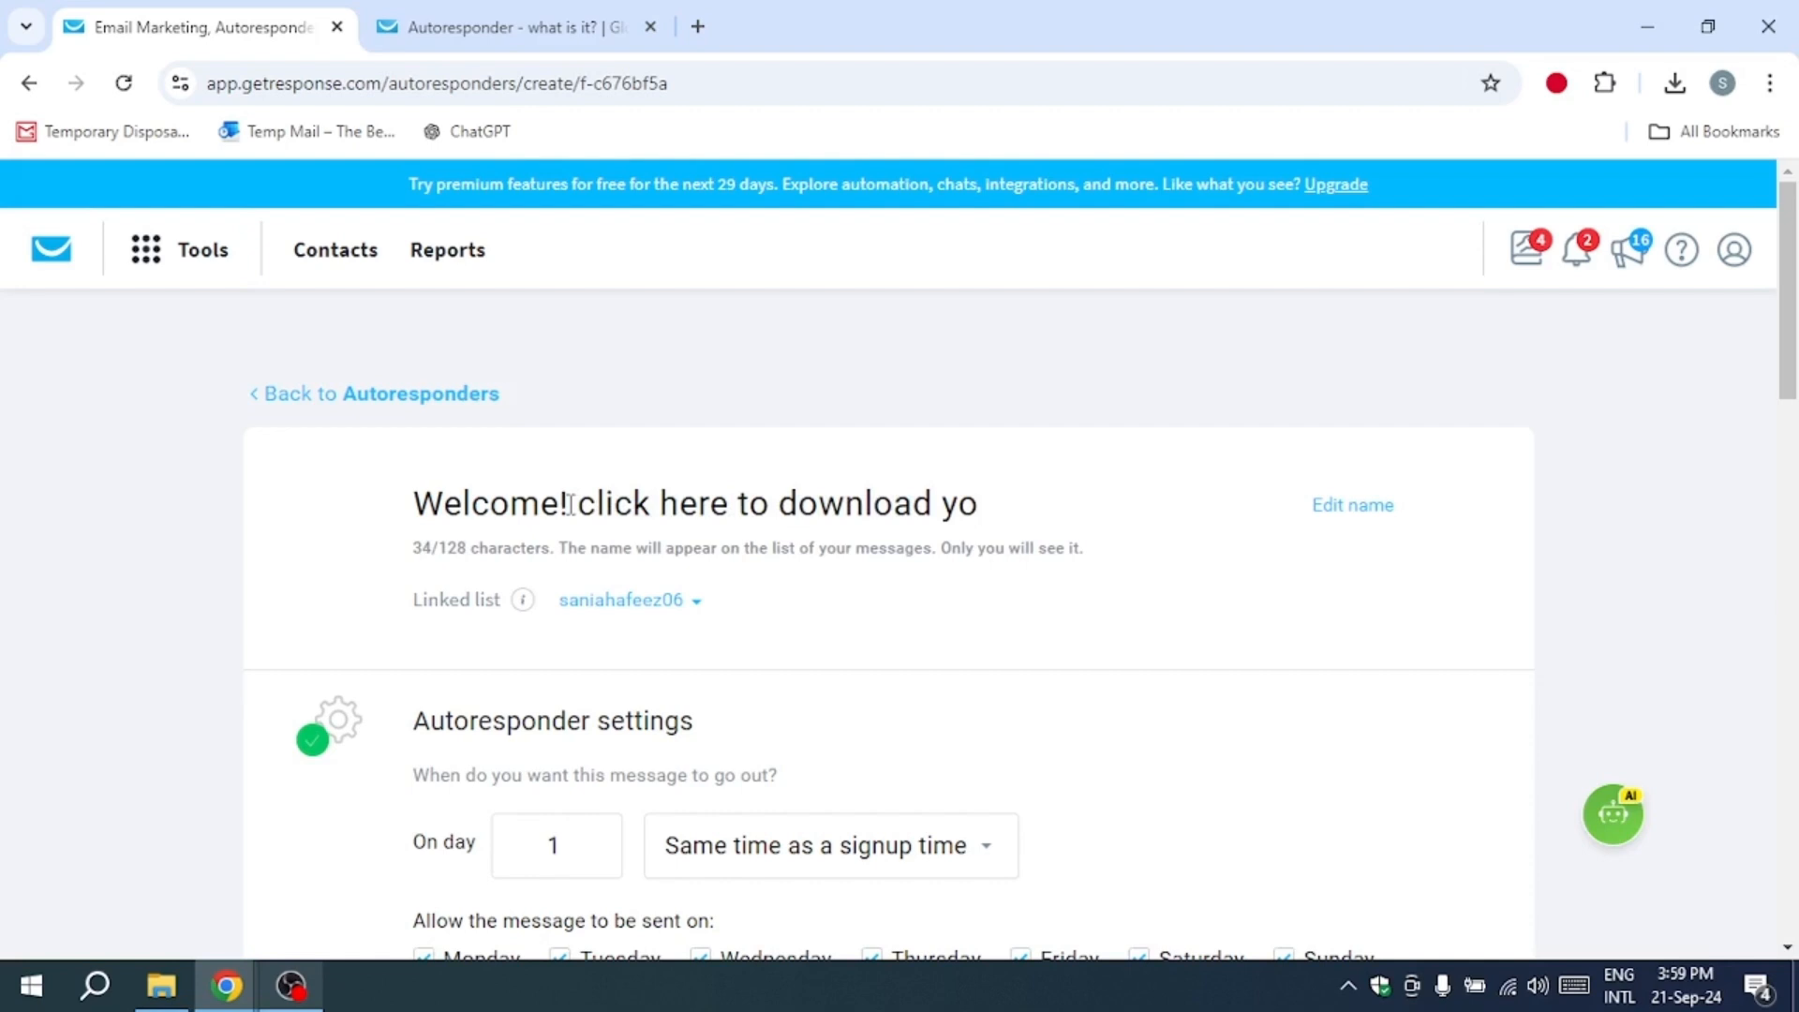
text(ur ebook)
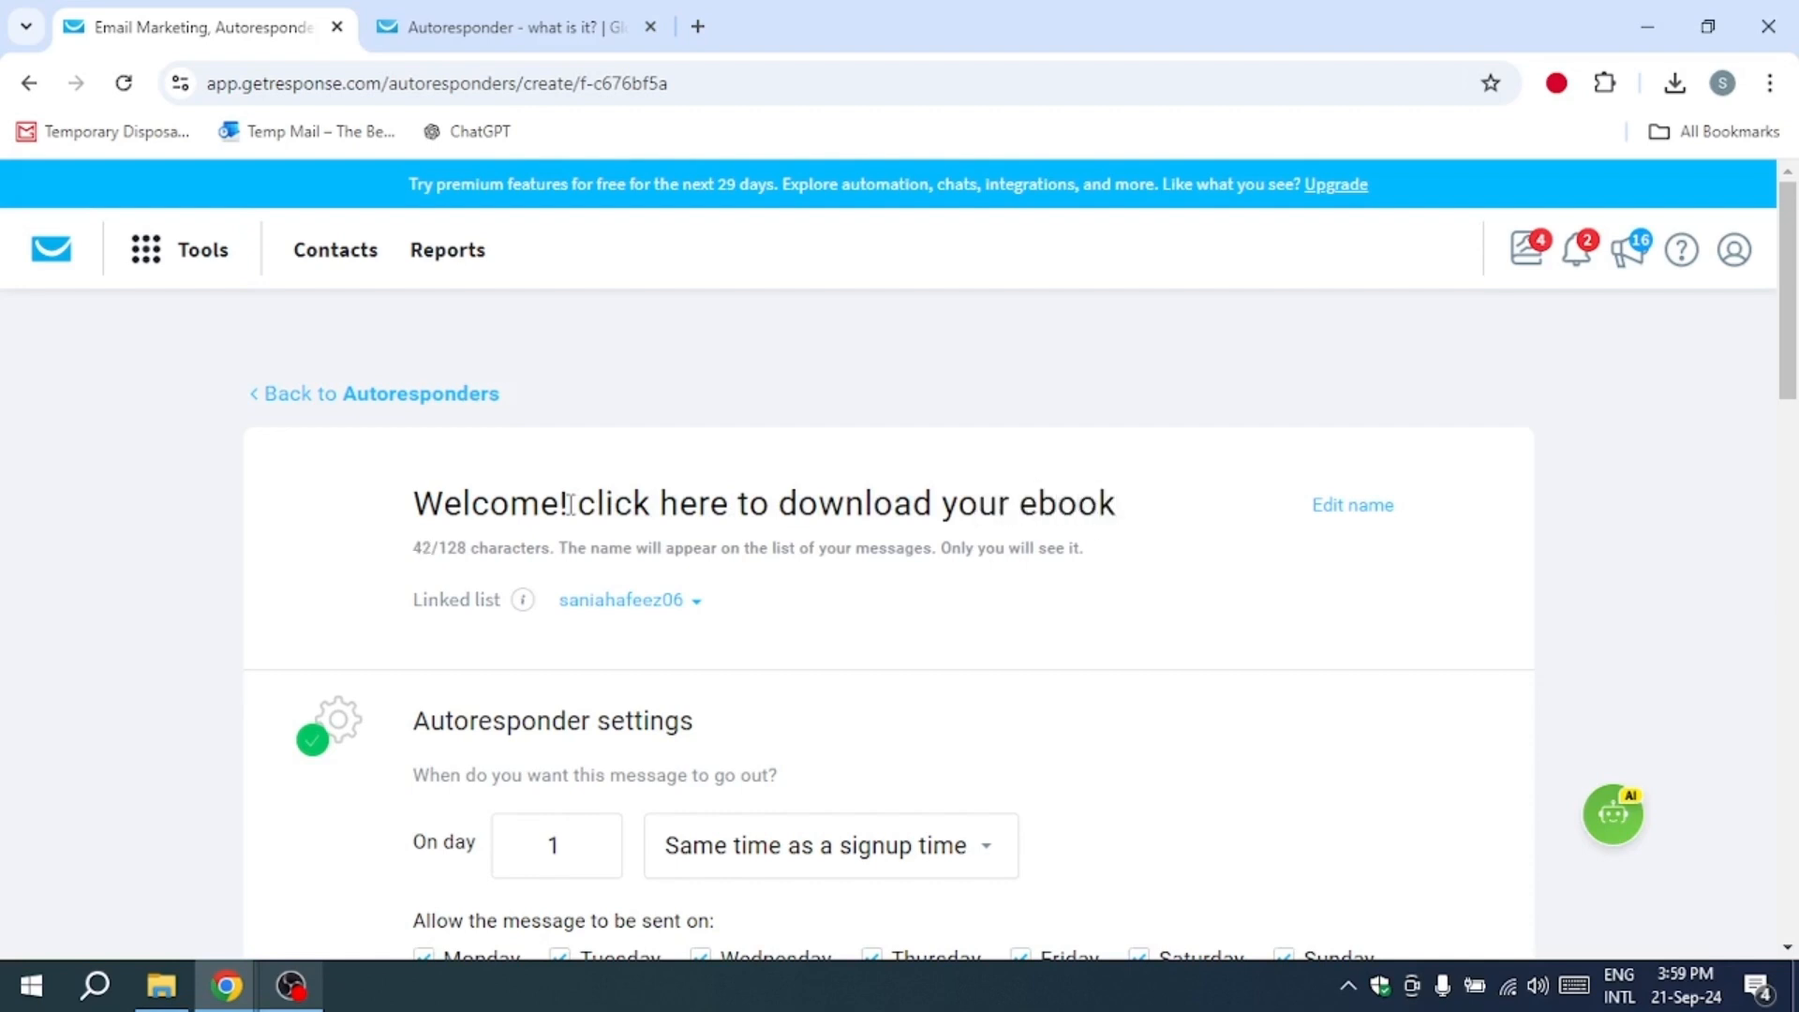
text( abd bonuses)
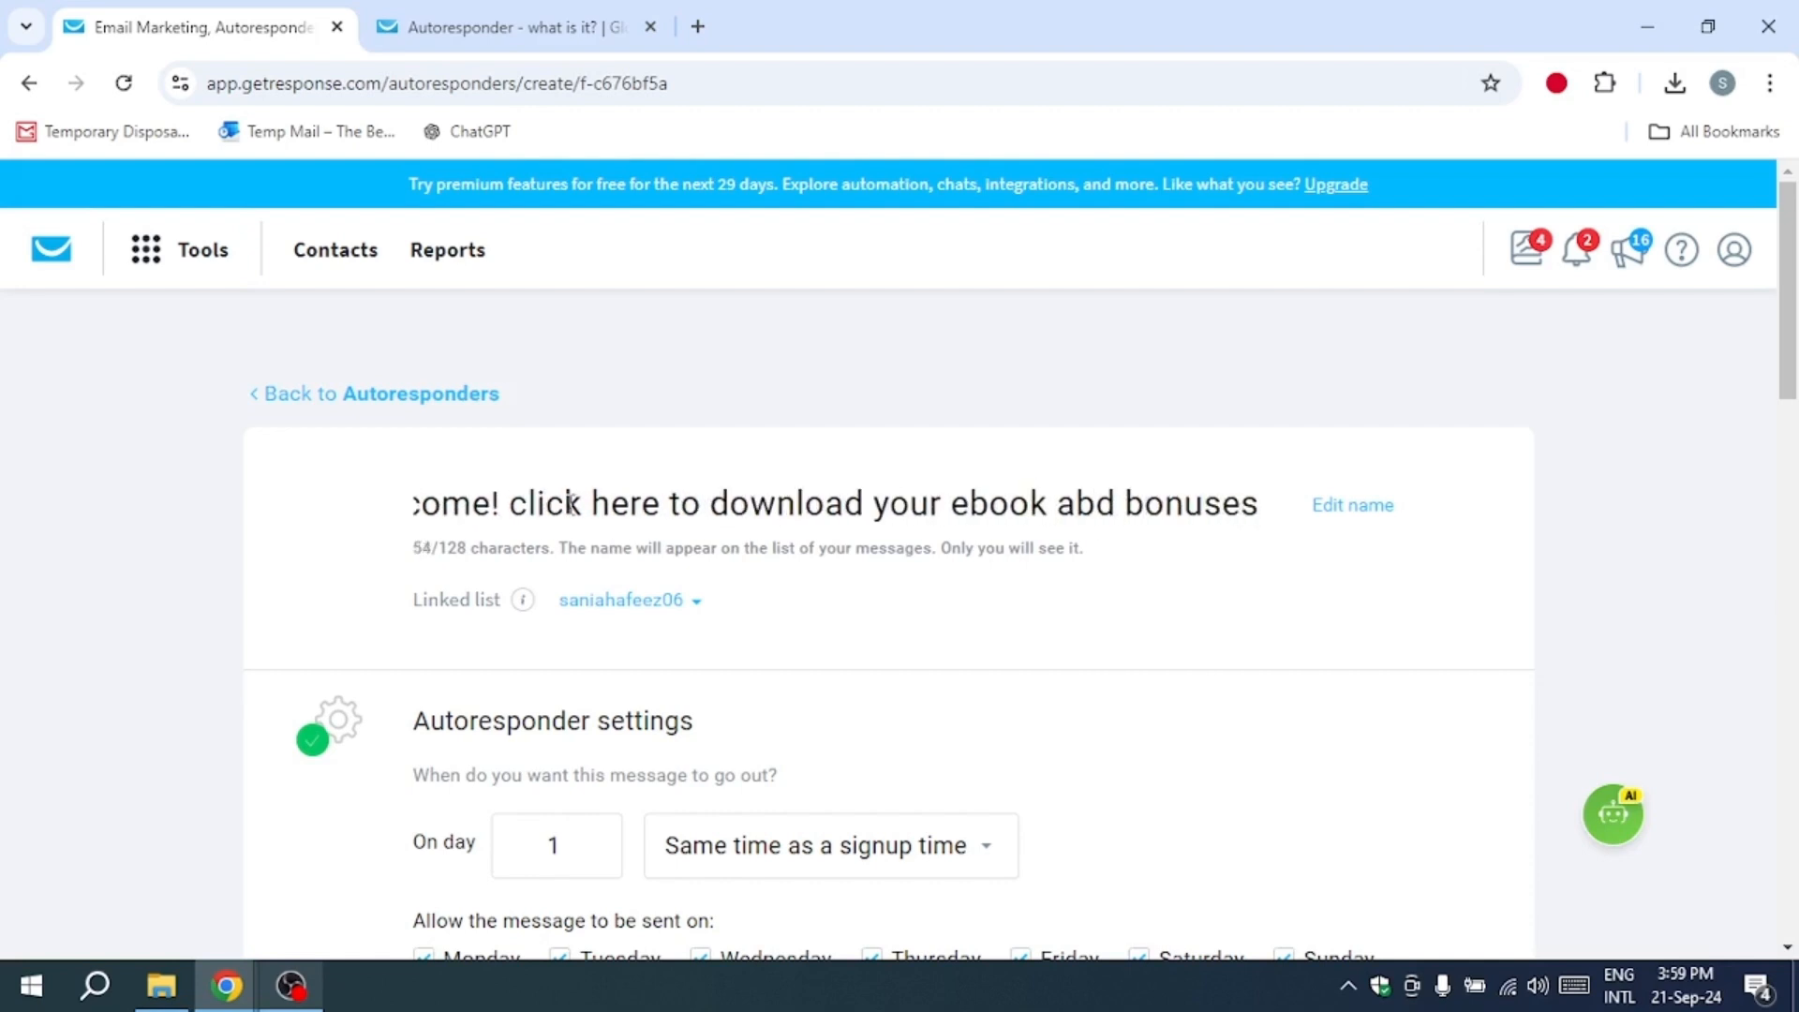
click(1094, 506)
key(BackSpace)
text(n)
Step: Copy the full autoresponder name and paste it as the message's subject line
drag(1285, 534, 305, 453)
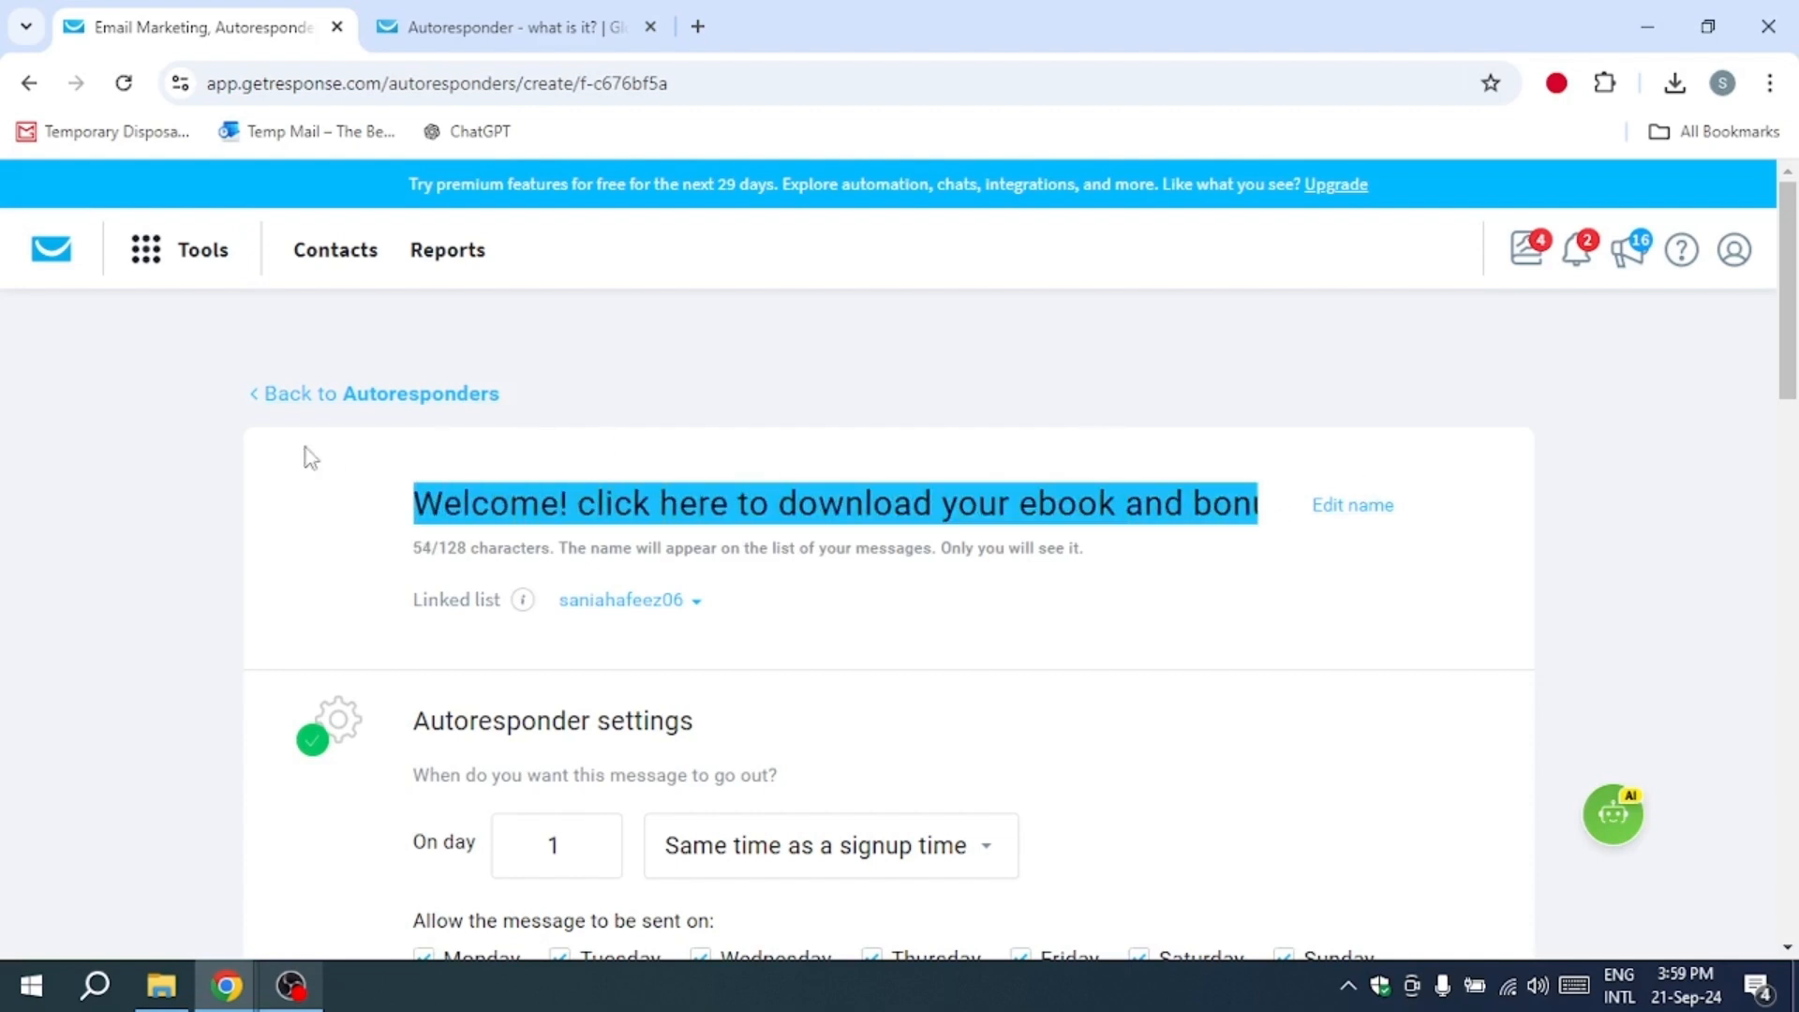
right_click(473, 504)
click(565, 186)
scroll(634, 566, down, 10)
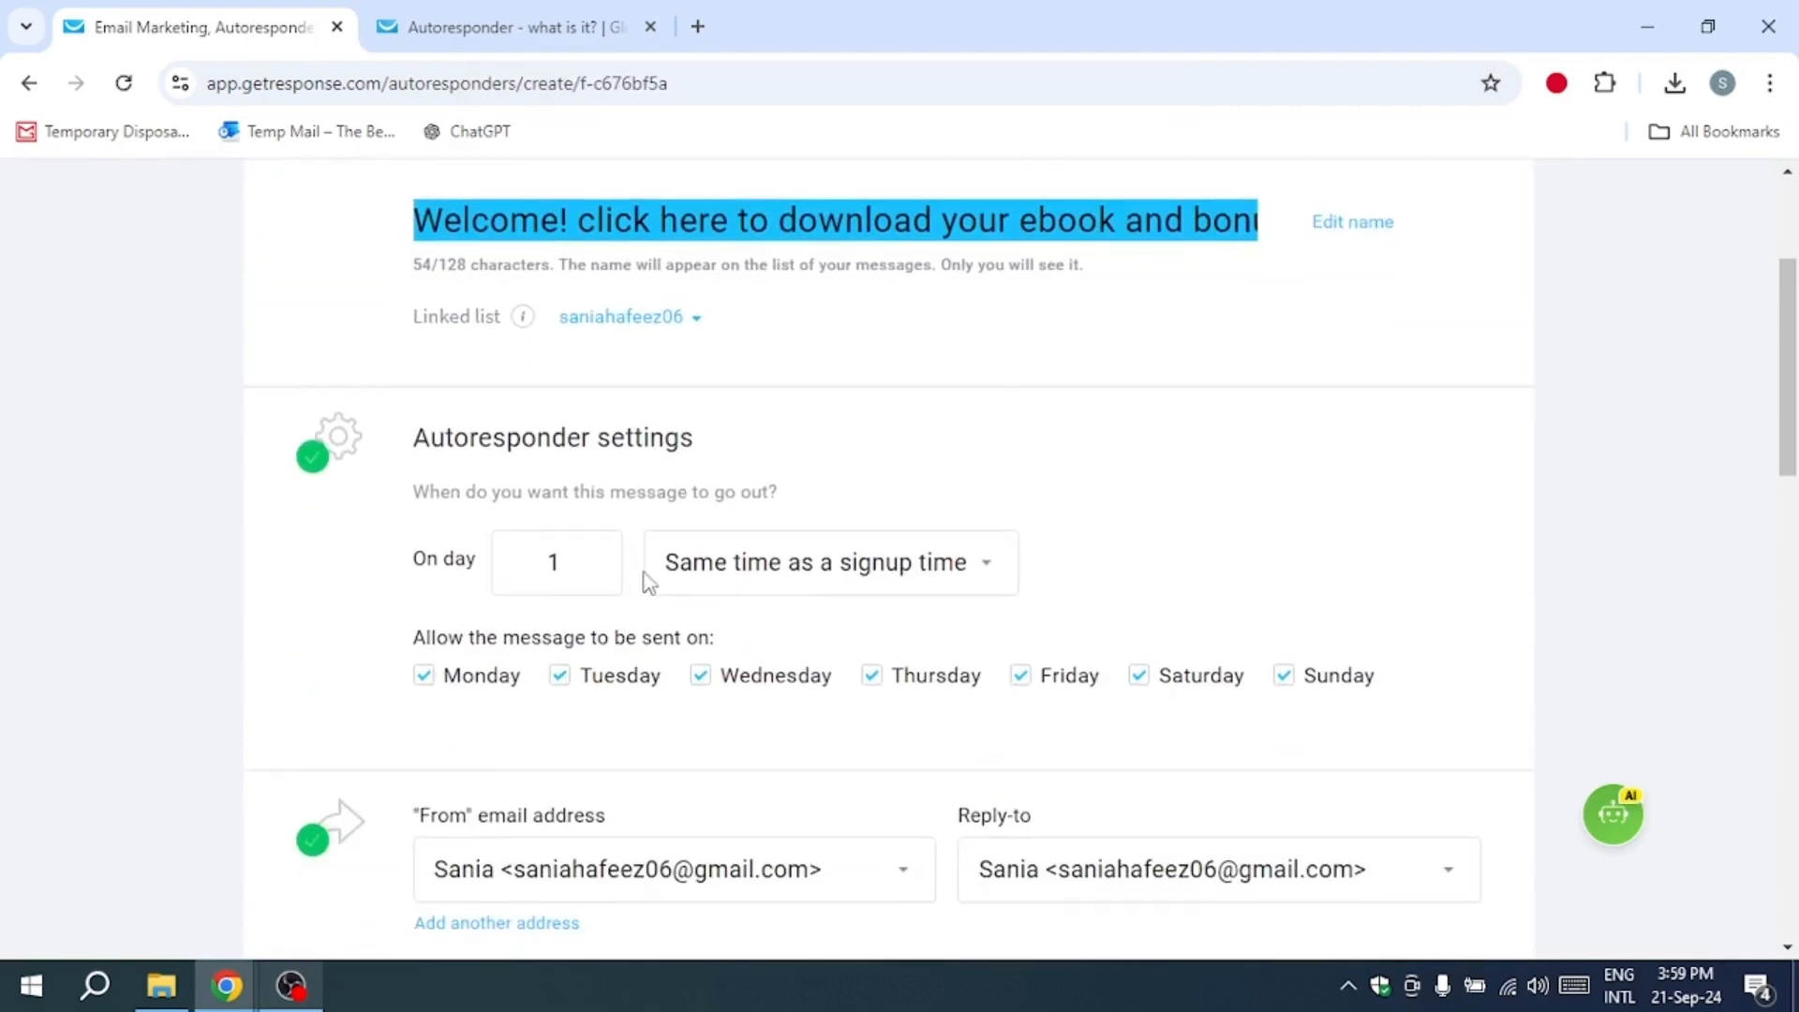
right_click(604, 525)
click(716, 343)
Step: Schedule the message for day 0 with the timing "Same time as a signup time"
scroll(980, 563, up, 10)
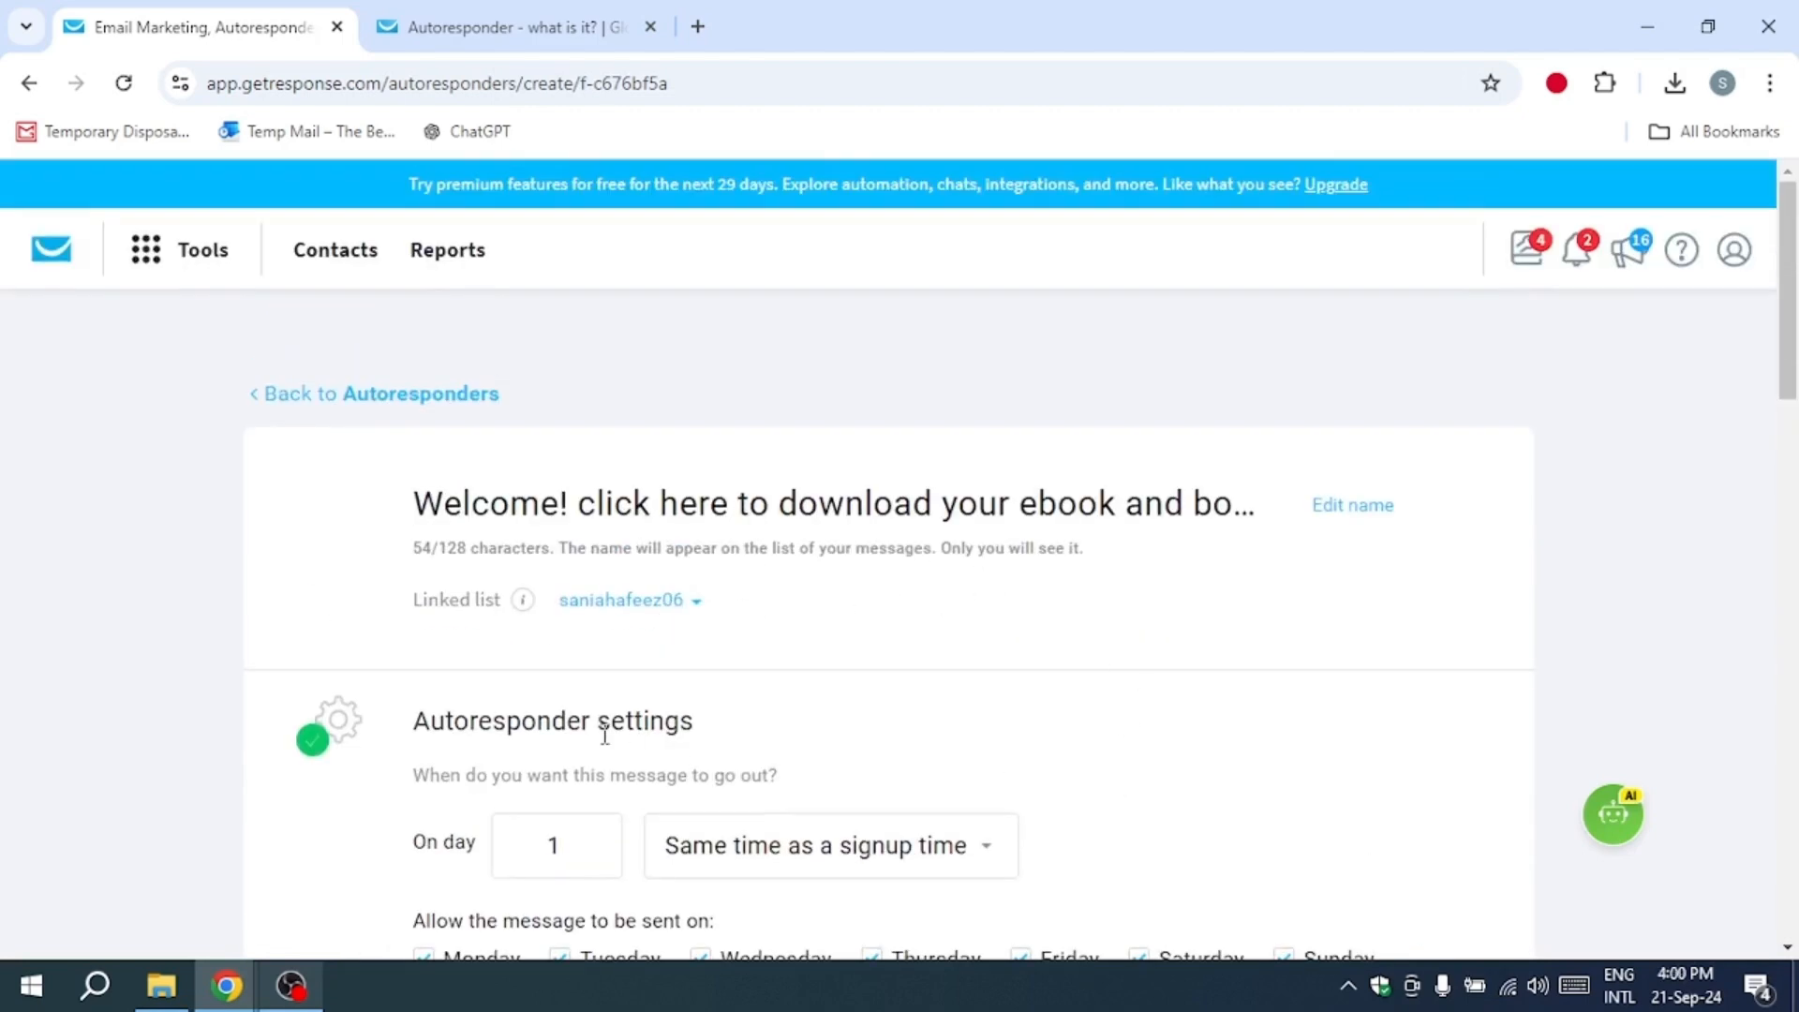
scroll(743, 722, down, 3)
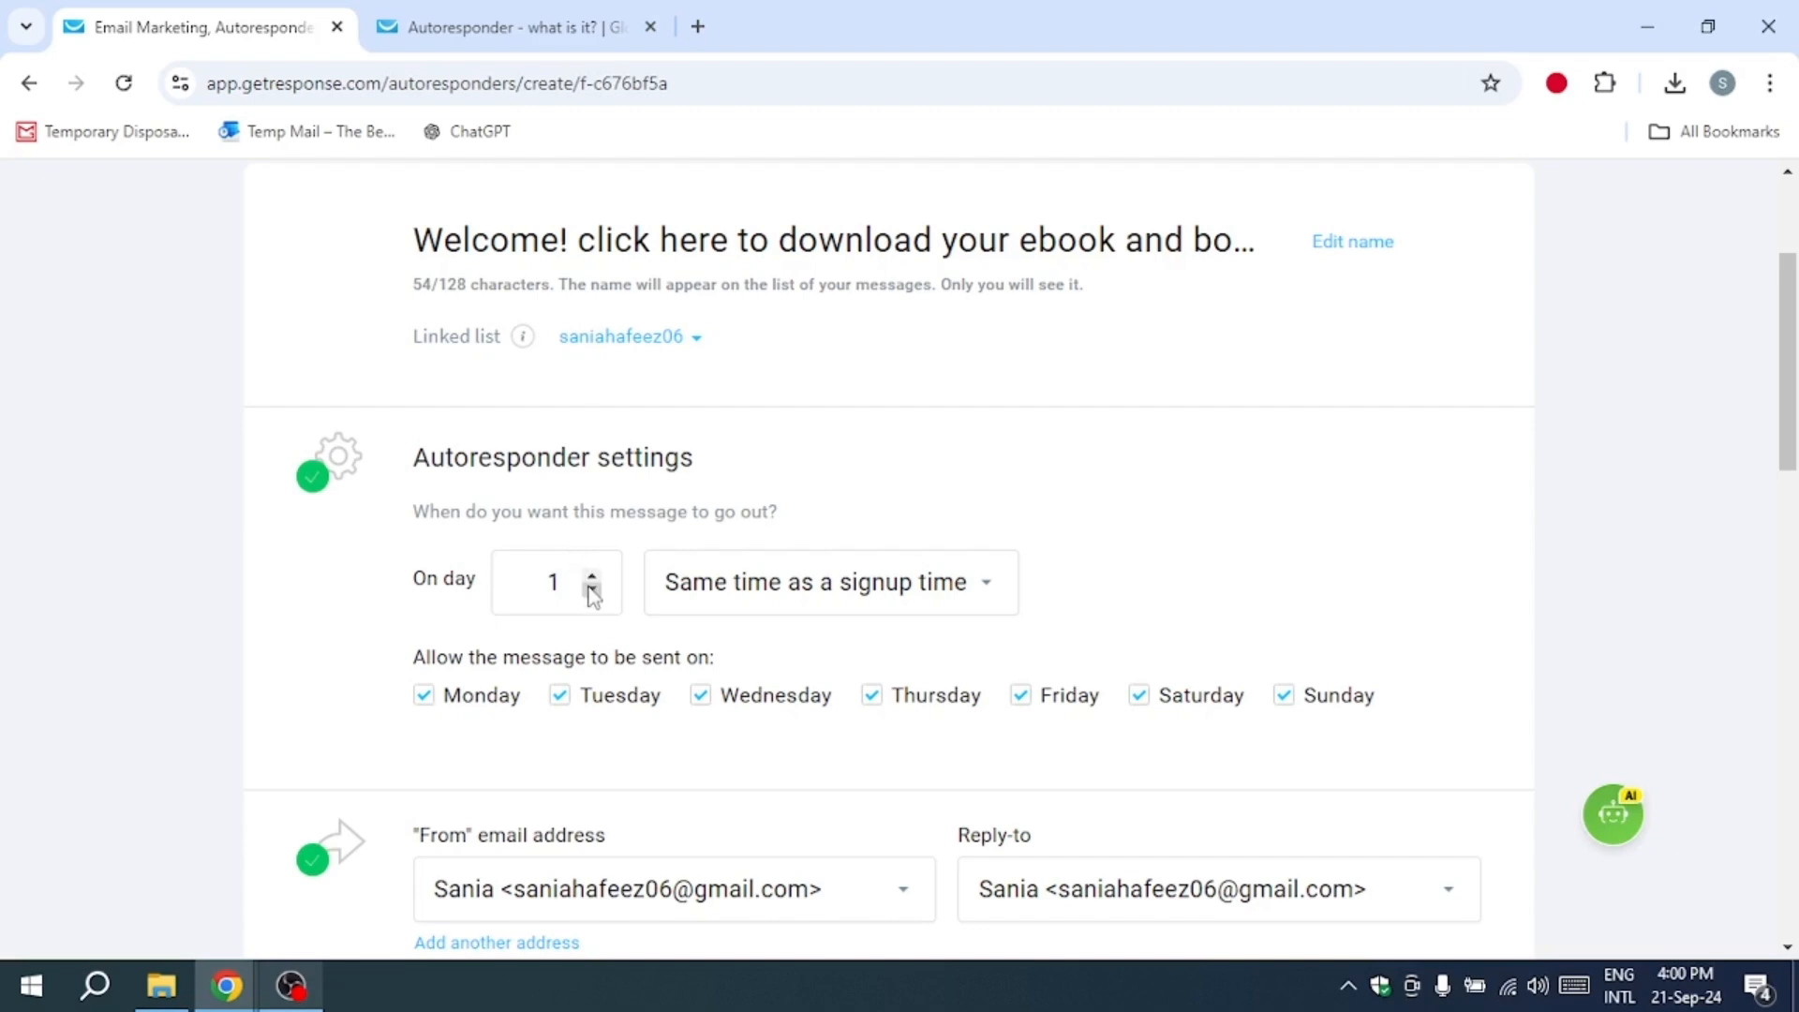
drag(695, 470, 418, 454)
click(543, 497)
click(595, 590)
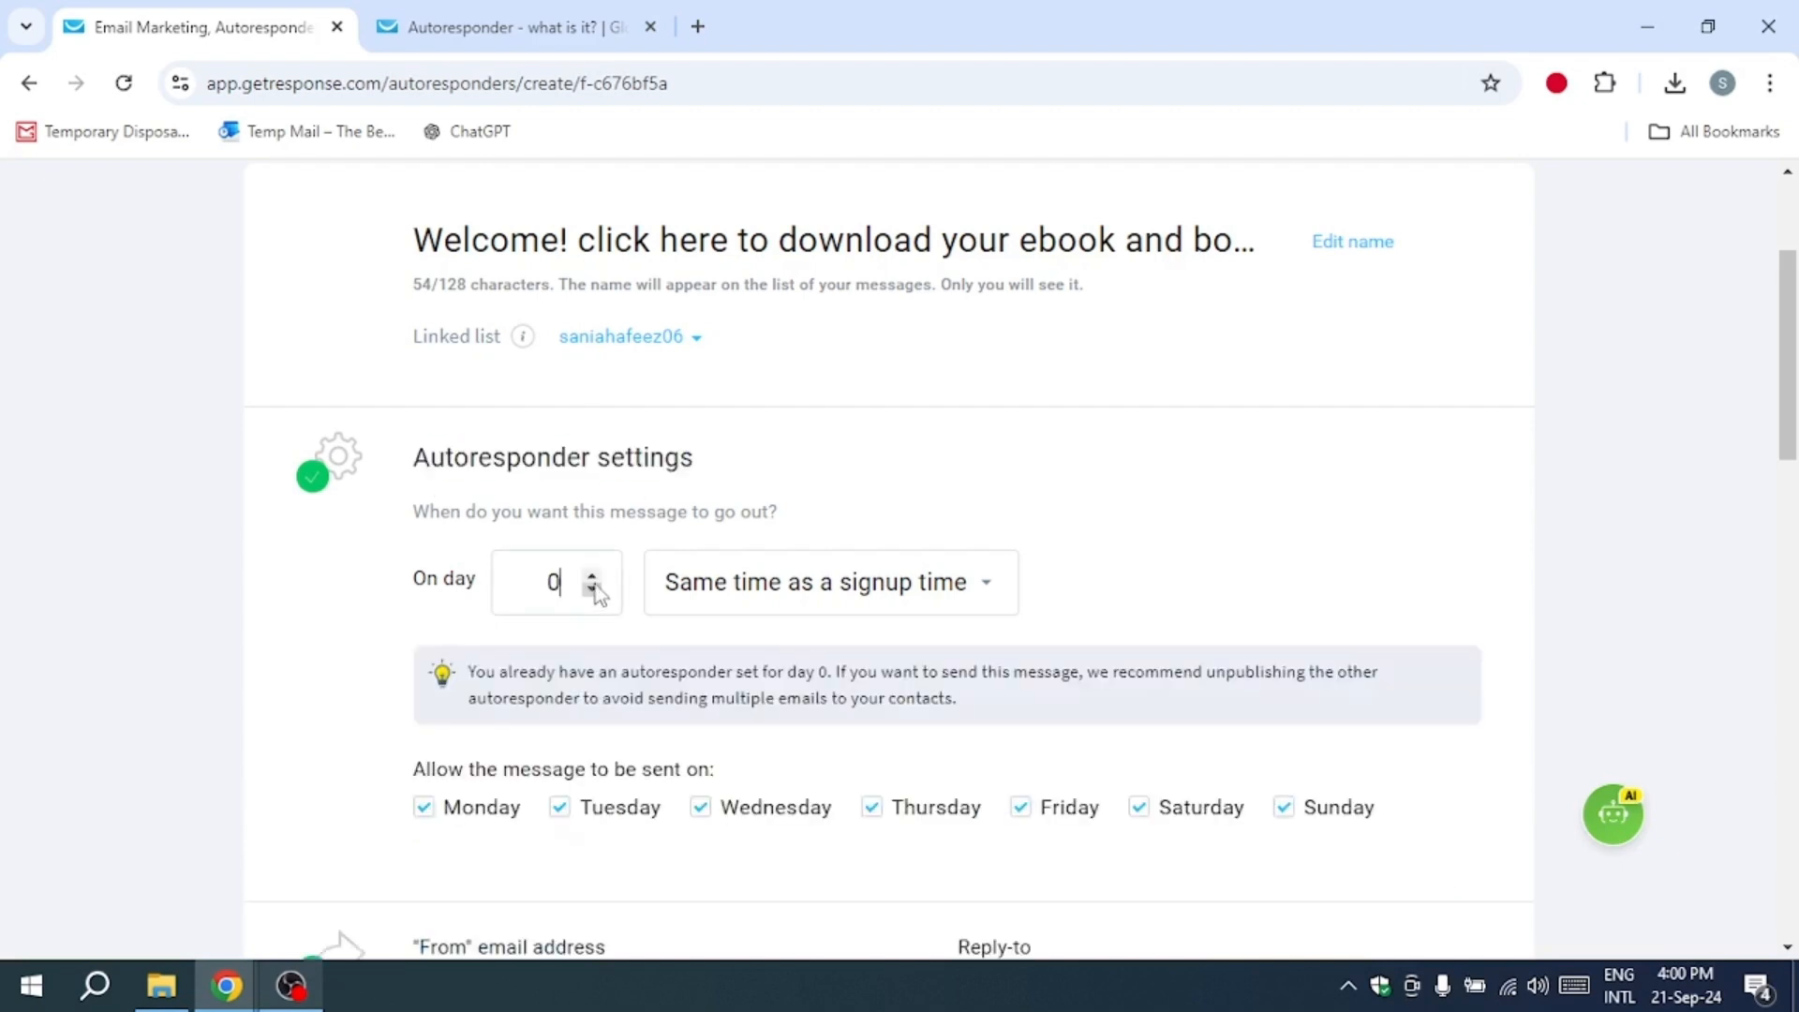
click(905, 601)
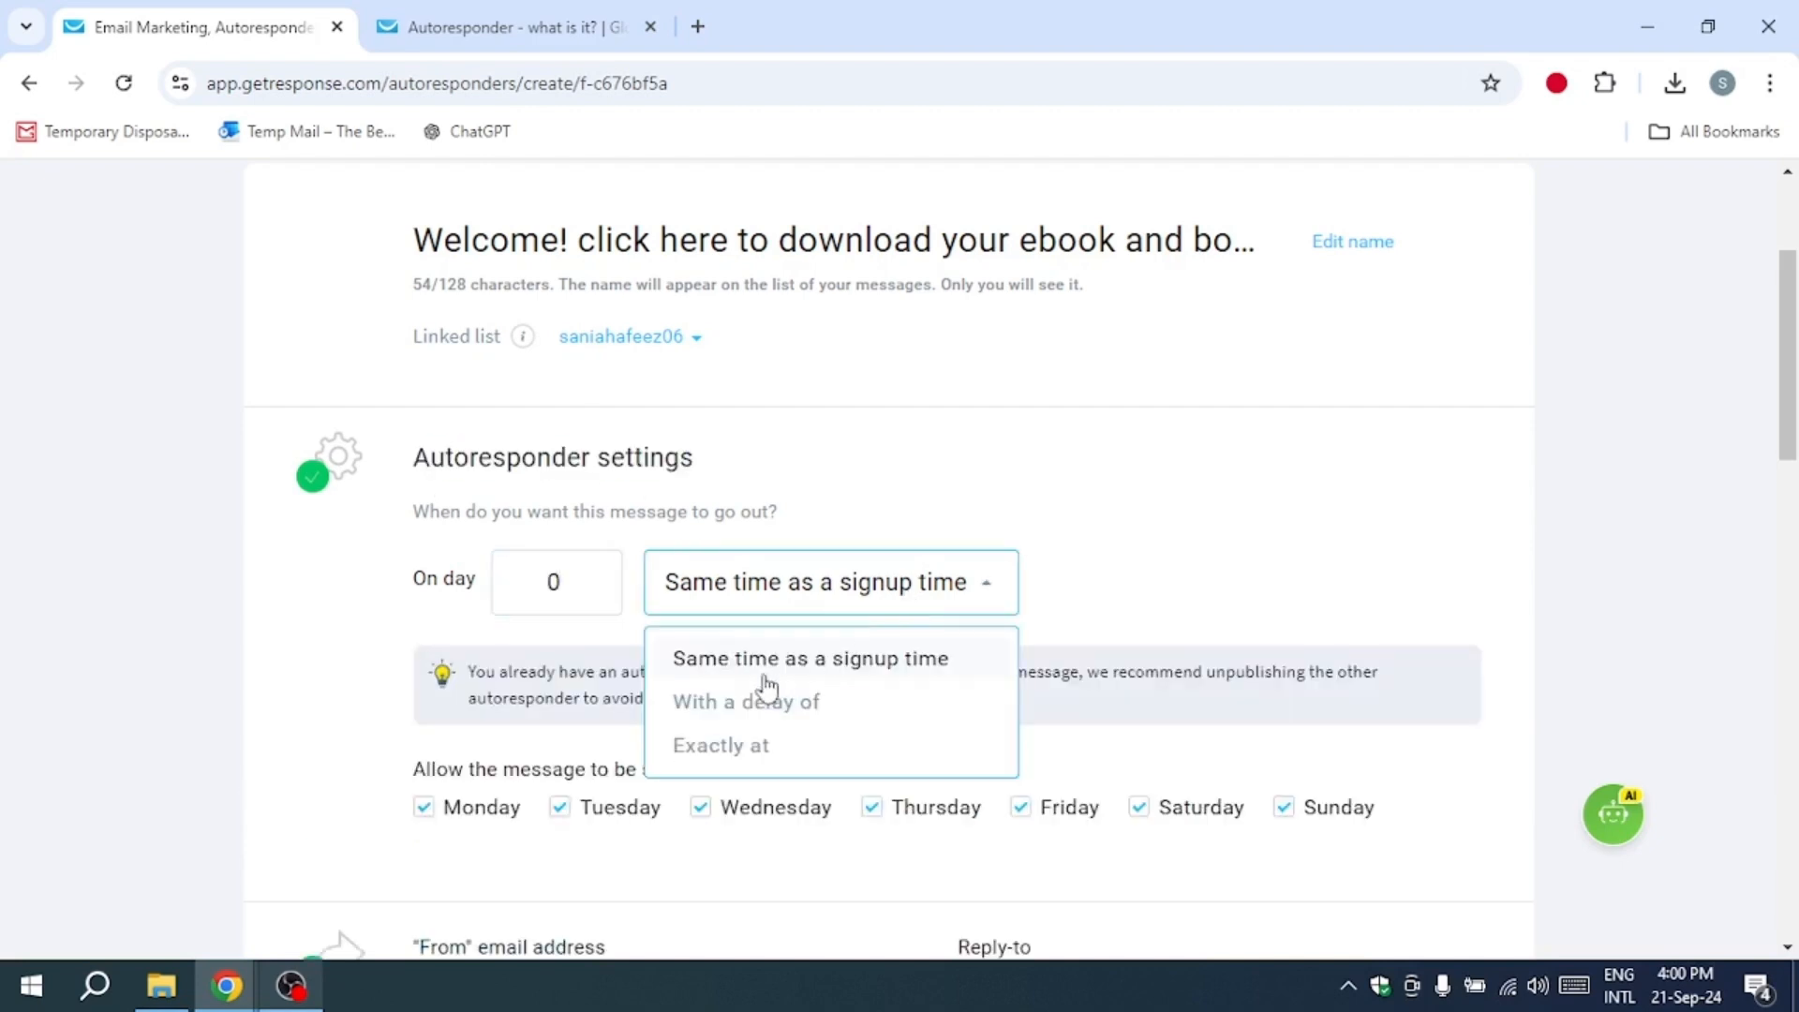
click(771, 667)
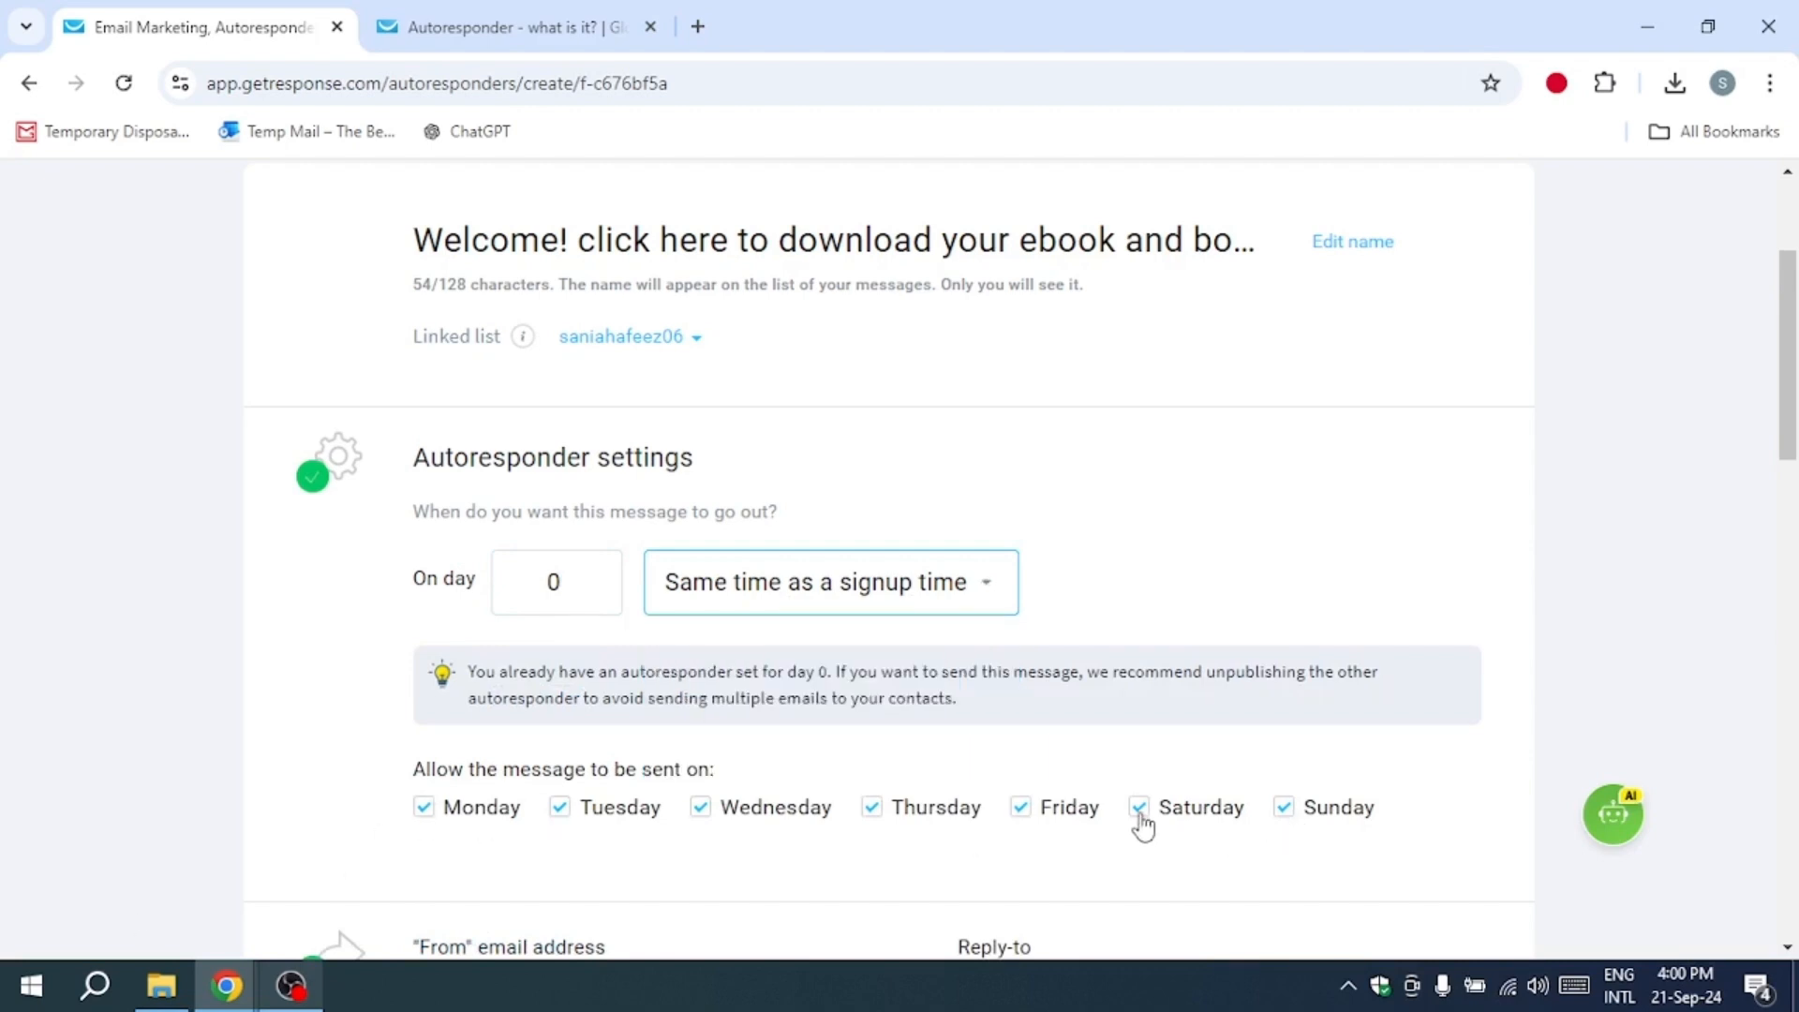
Step: Examine the allowed sending days, the From and Reply-to address choices, and the subject line
scroll(1142, 821, down, 2)
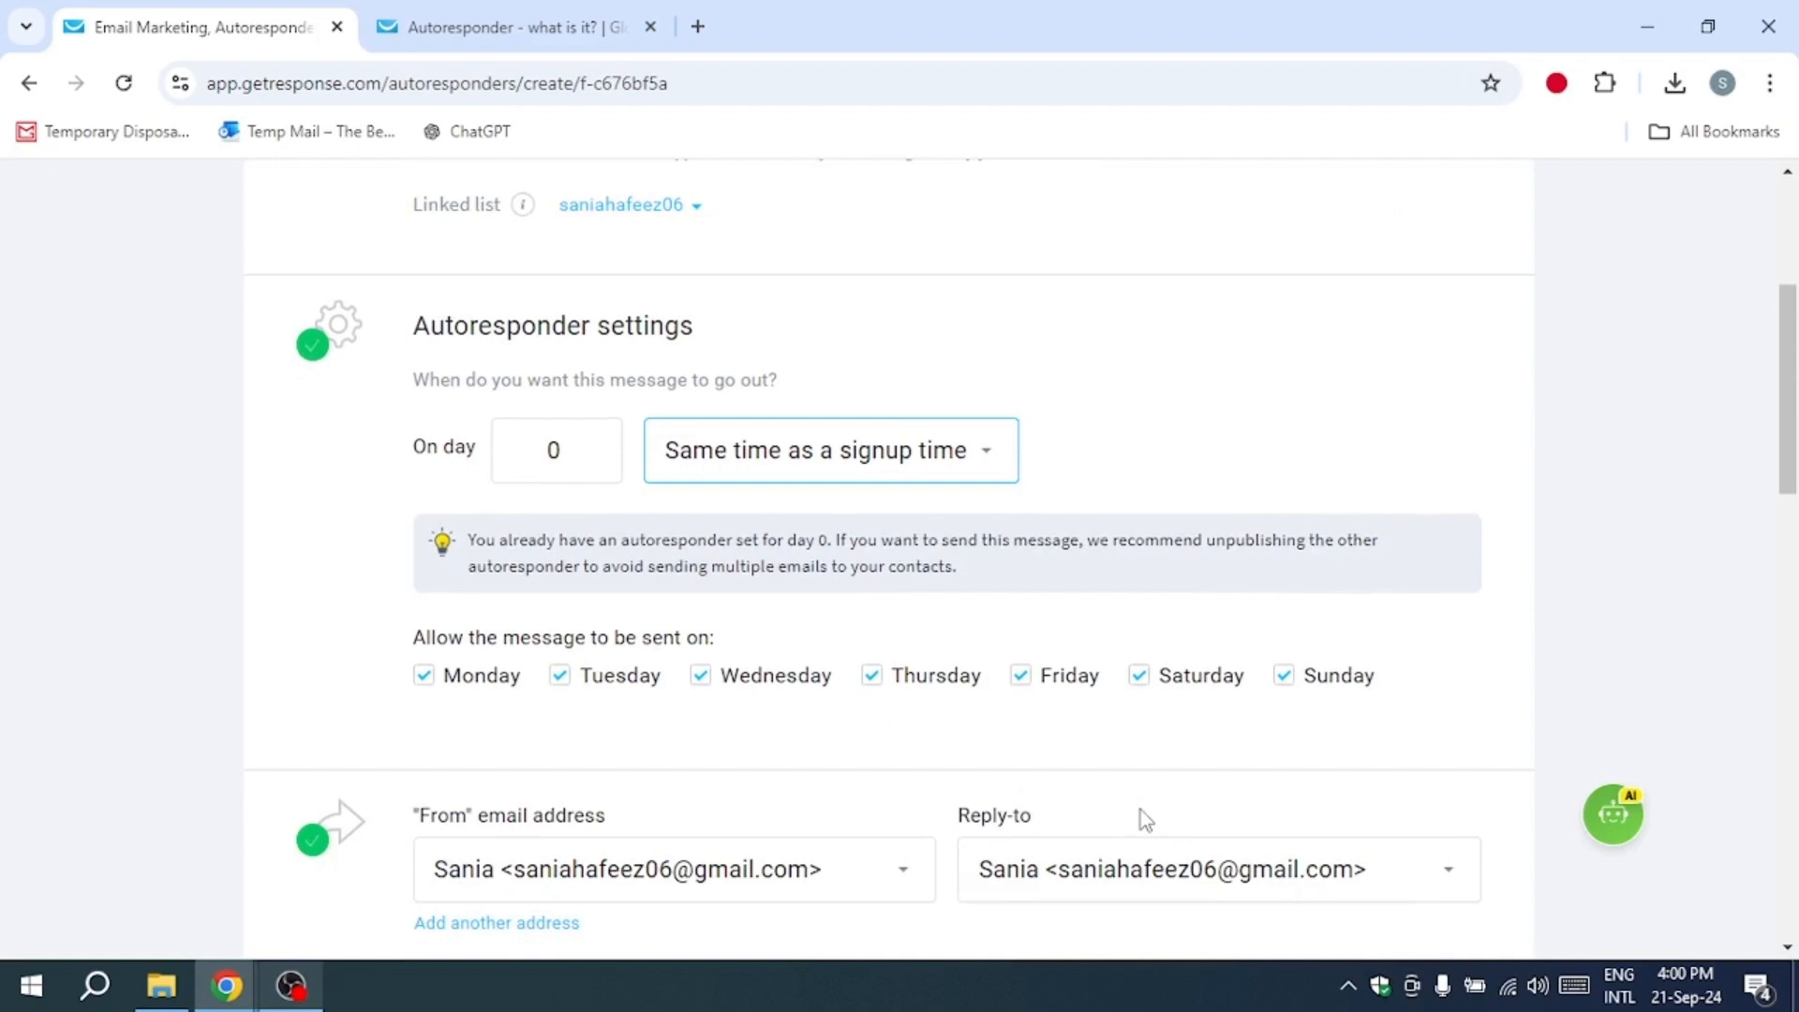
scroll(749, 591, down, 2)
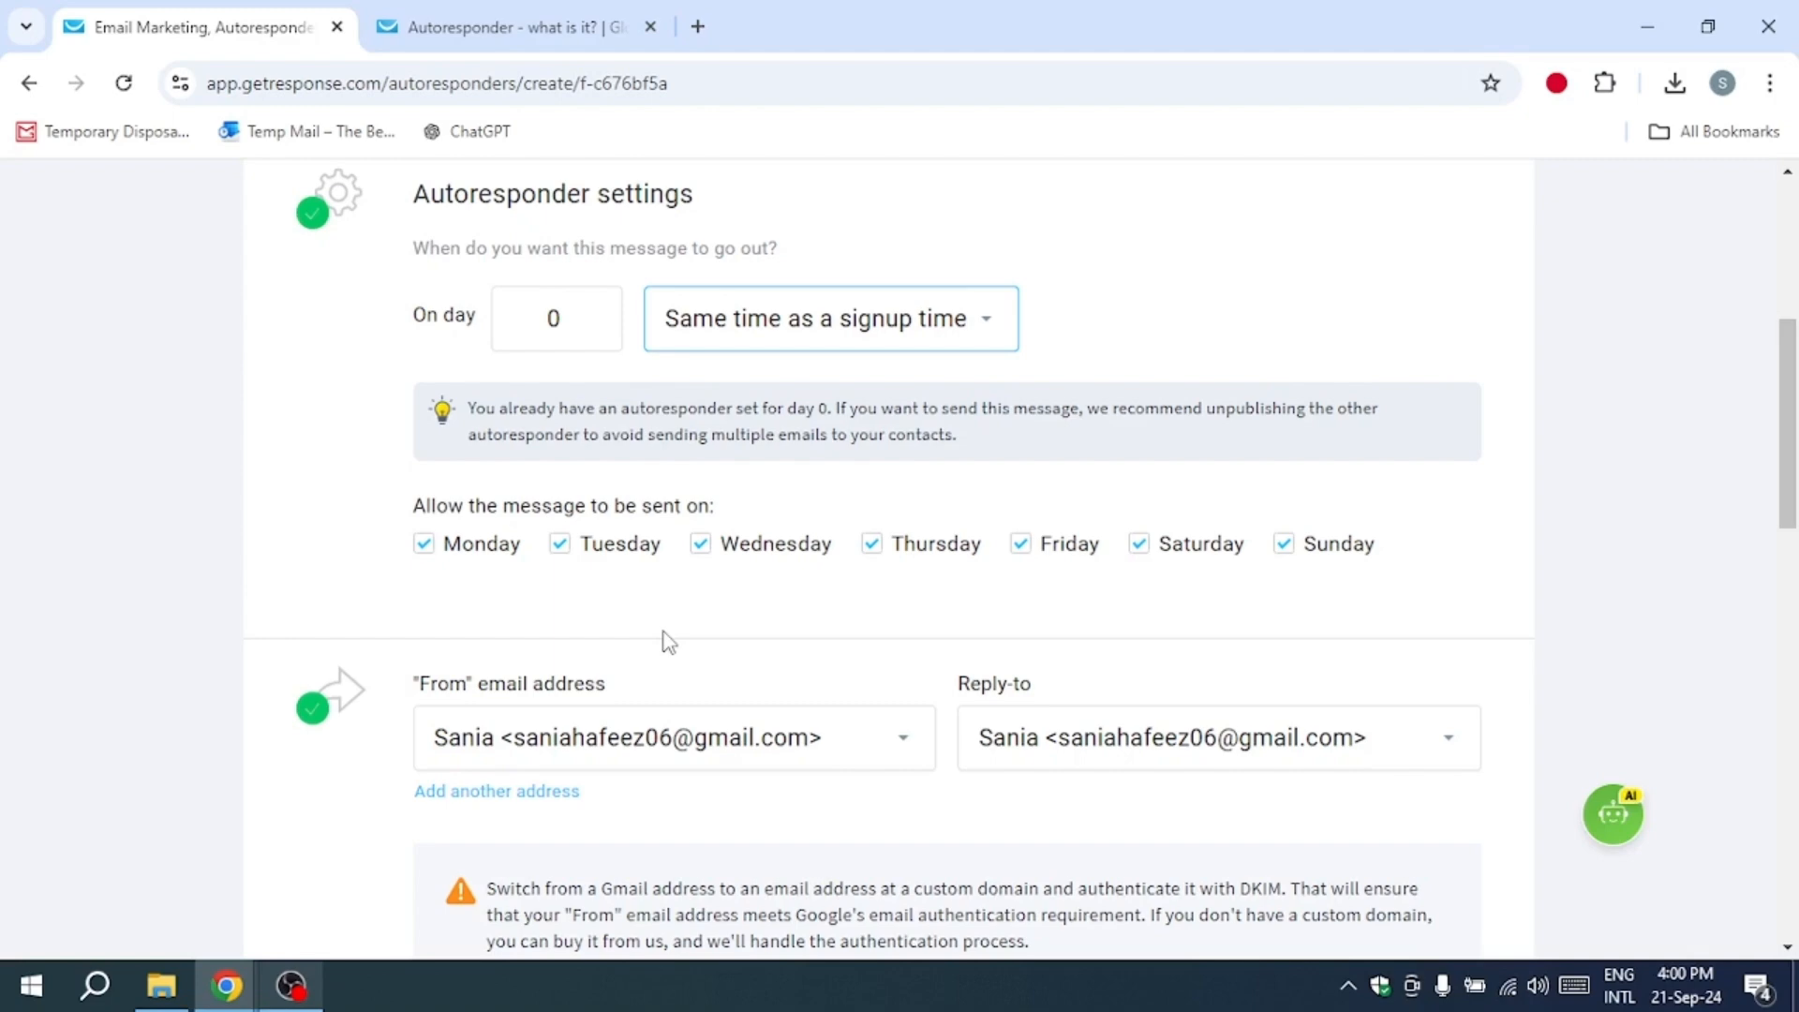
scroll(668, 643, down, 10)
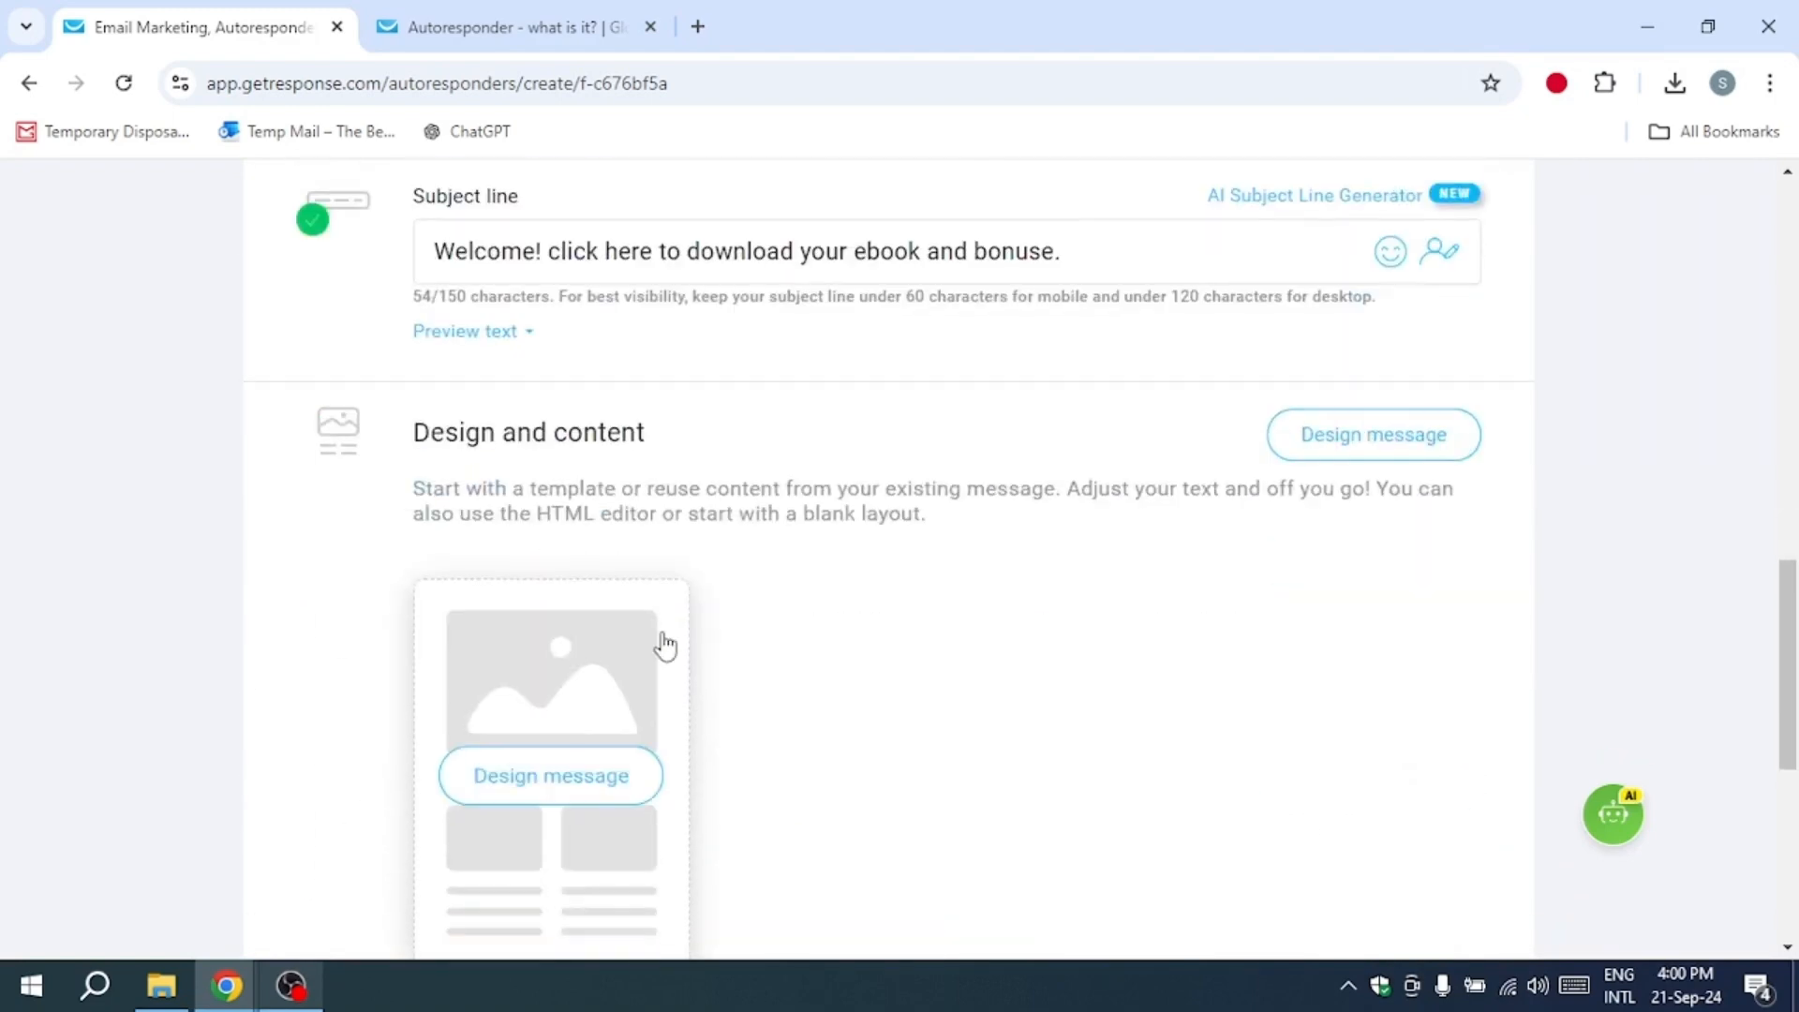
scroll(662, 642, up, 8)
scroll(402, 690, down, 1)
click(872, 734)
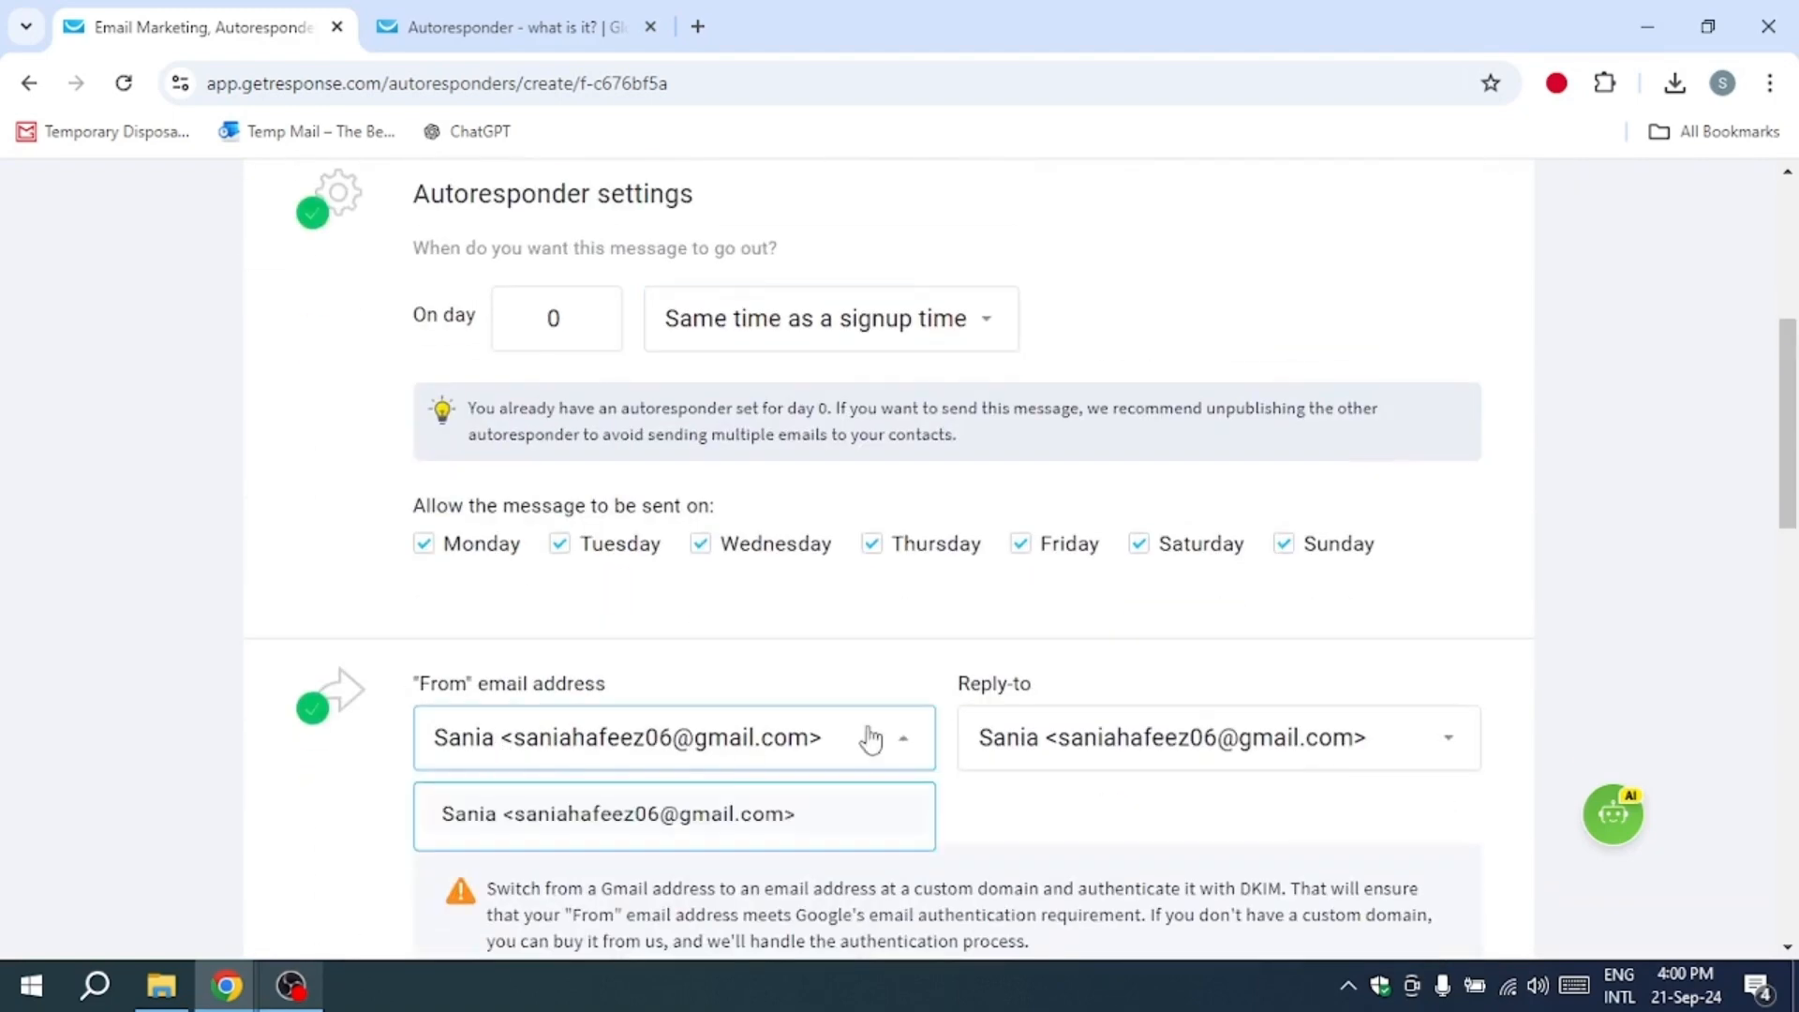
click(1023, 750)
scroll(1022, 748, down, 5)
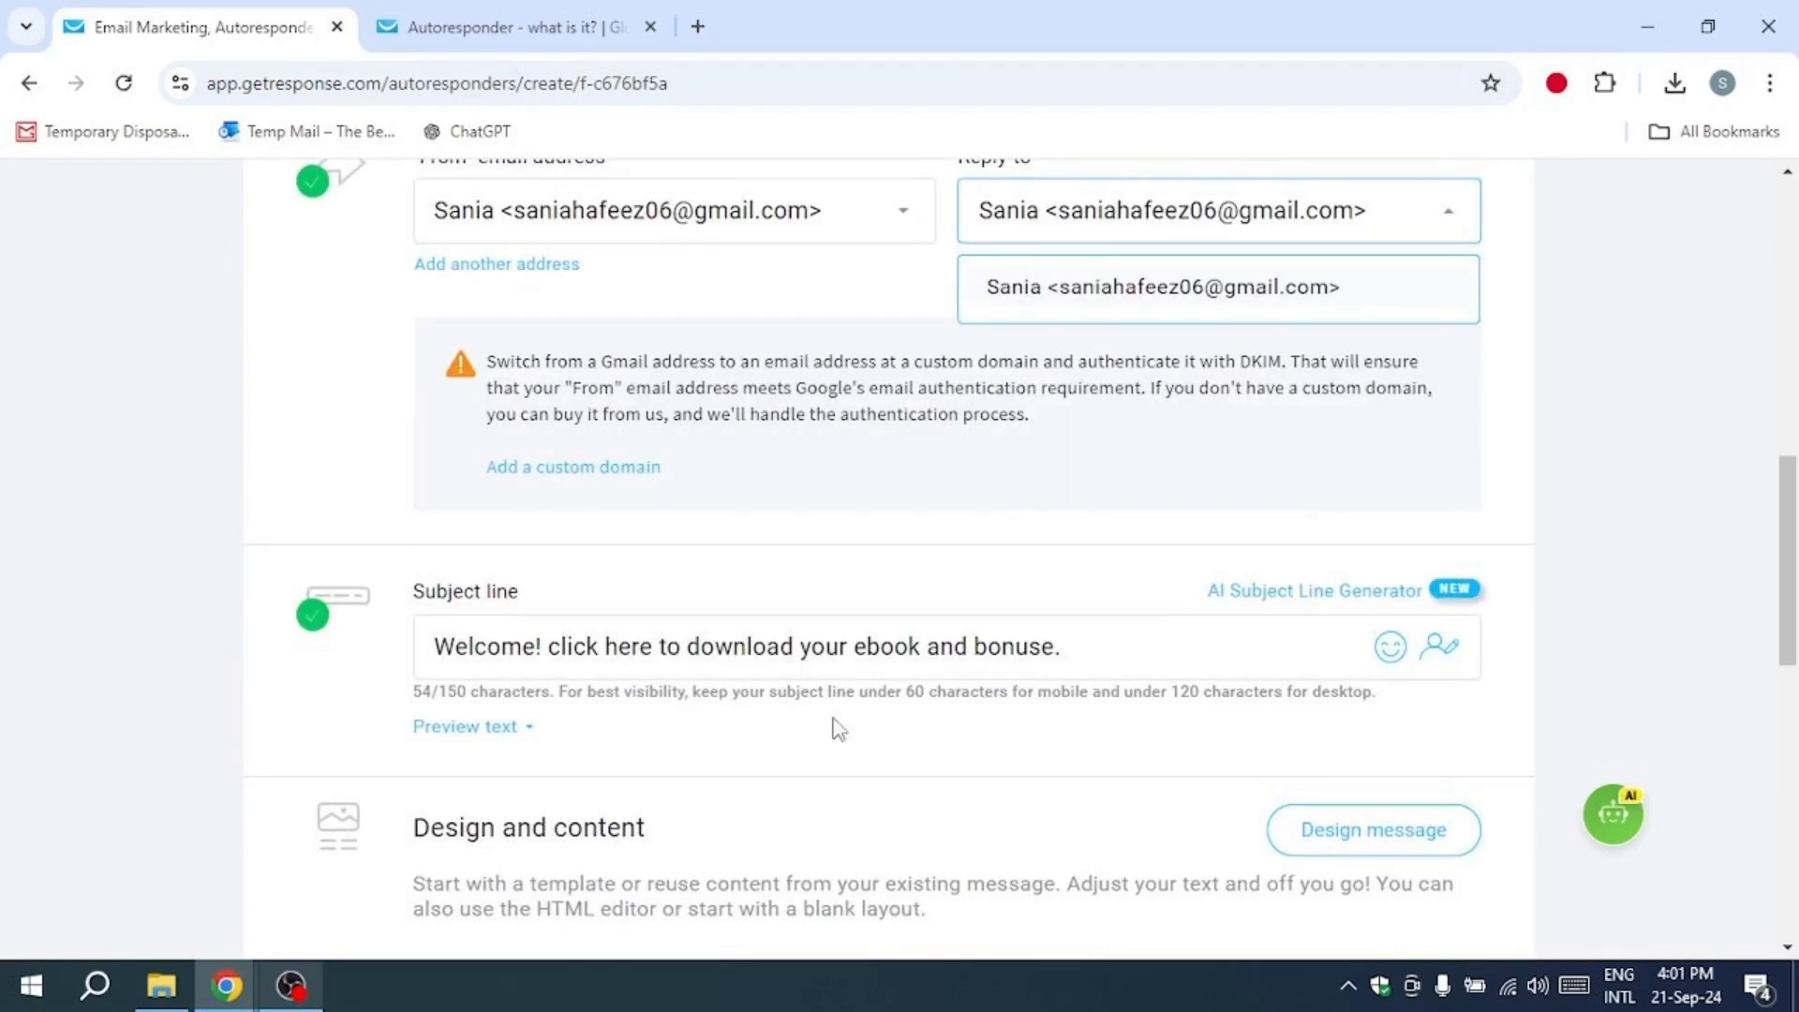
click(937, 656)
scroll(827, 630, down, 3)
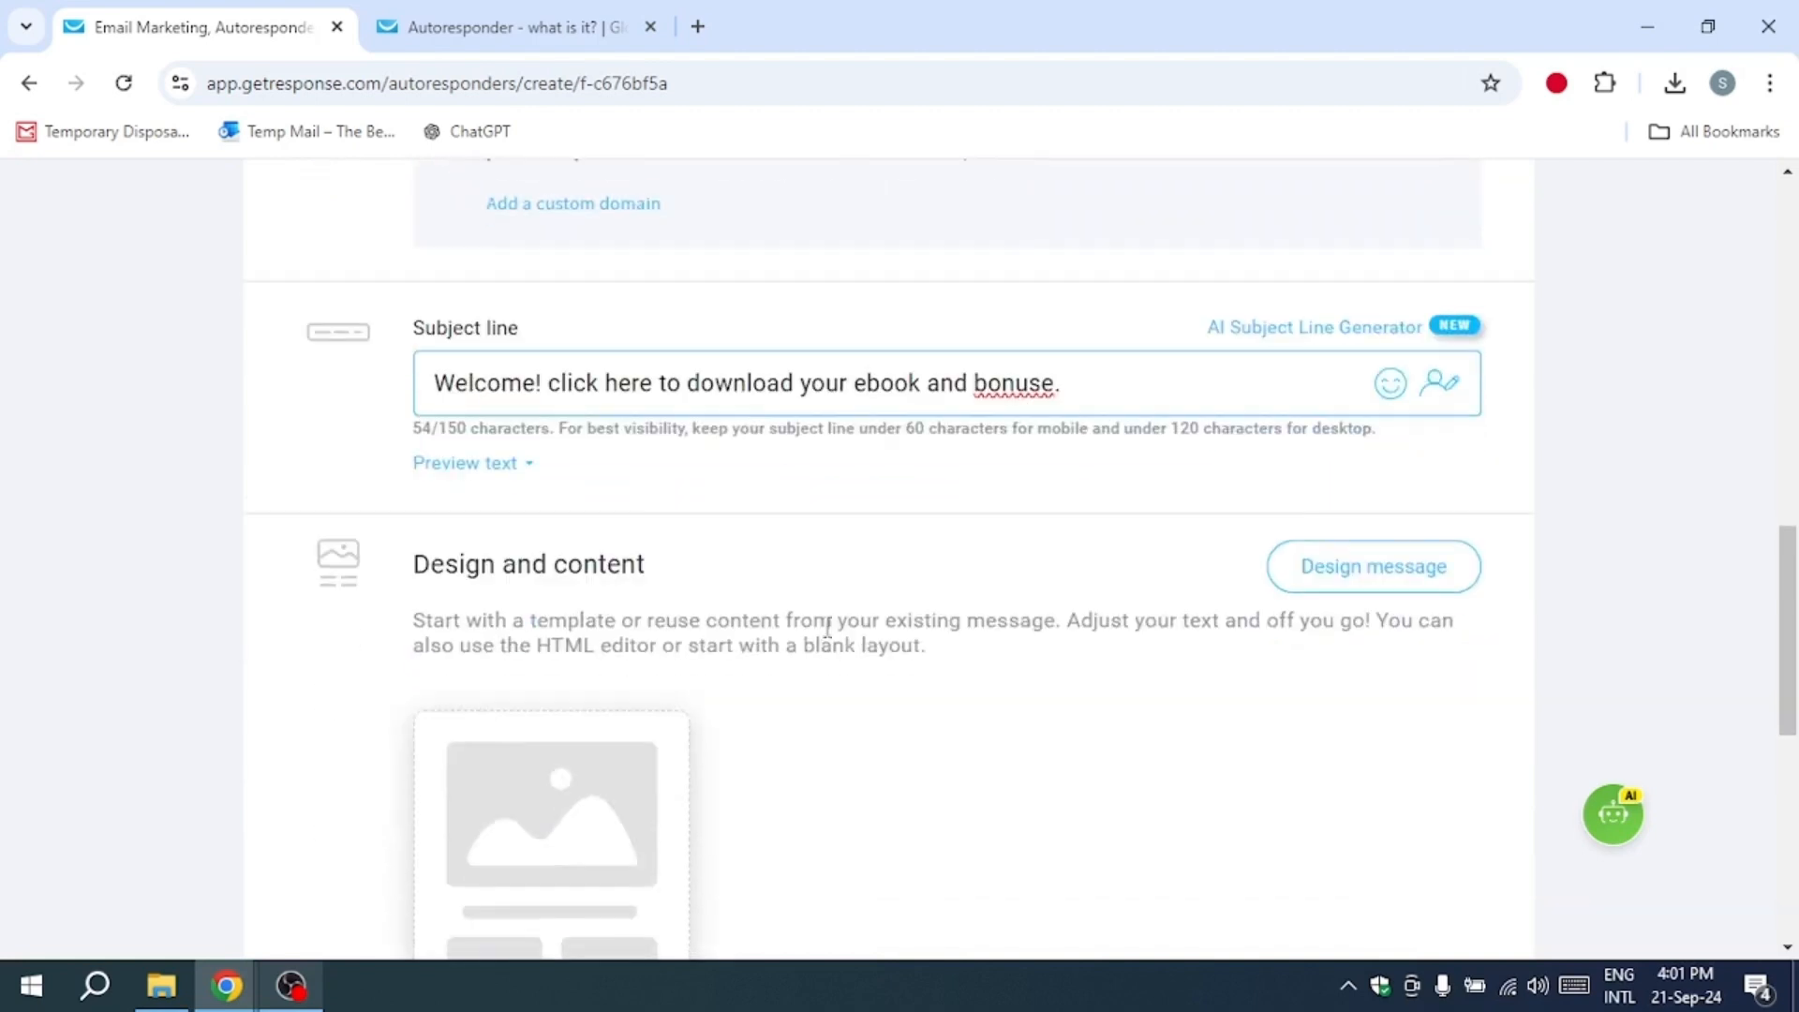
Step: Start designing the message and use the "Blank template" from the blank templates
click(1444, 573)
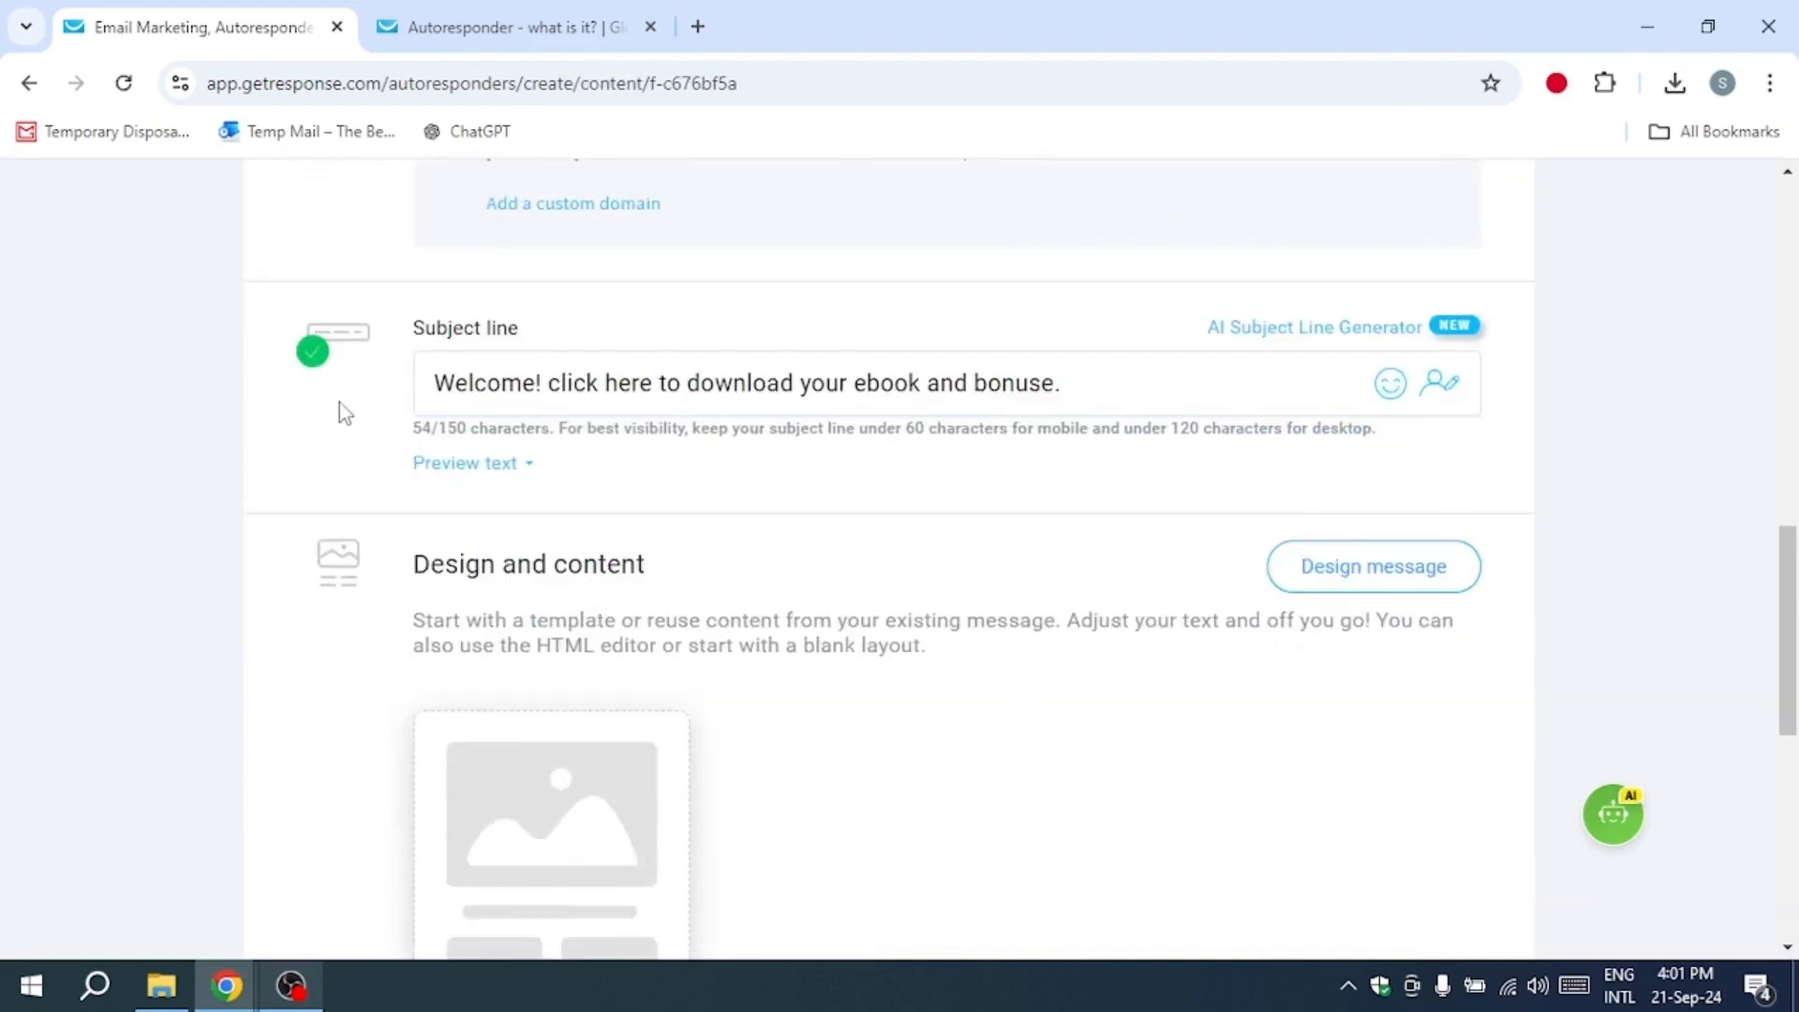
scroll(849, 460, down, 5)
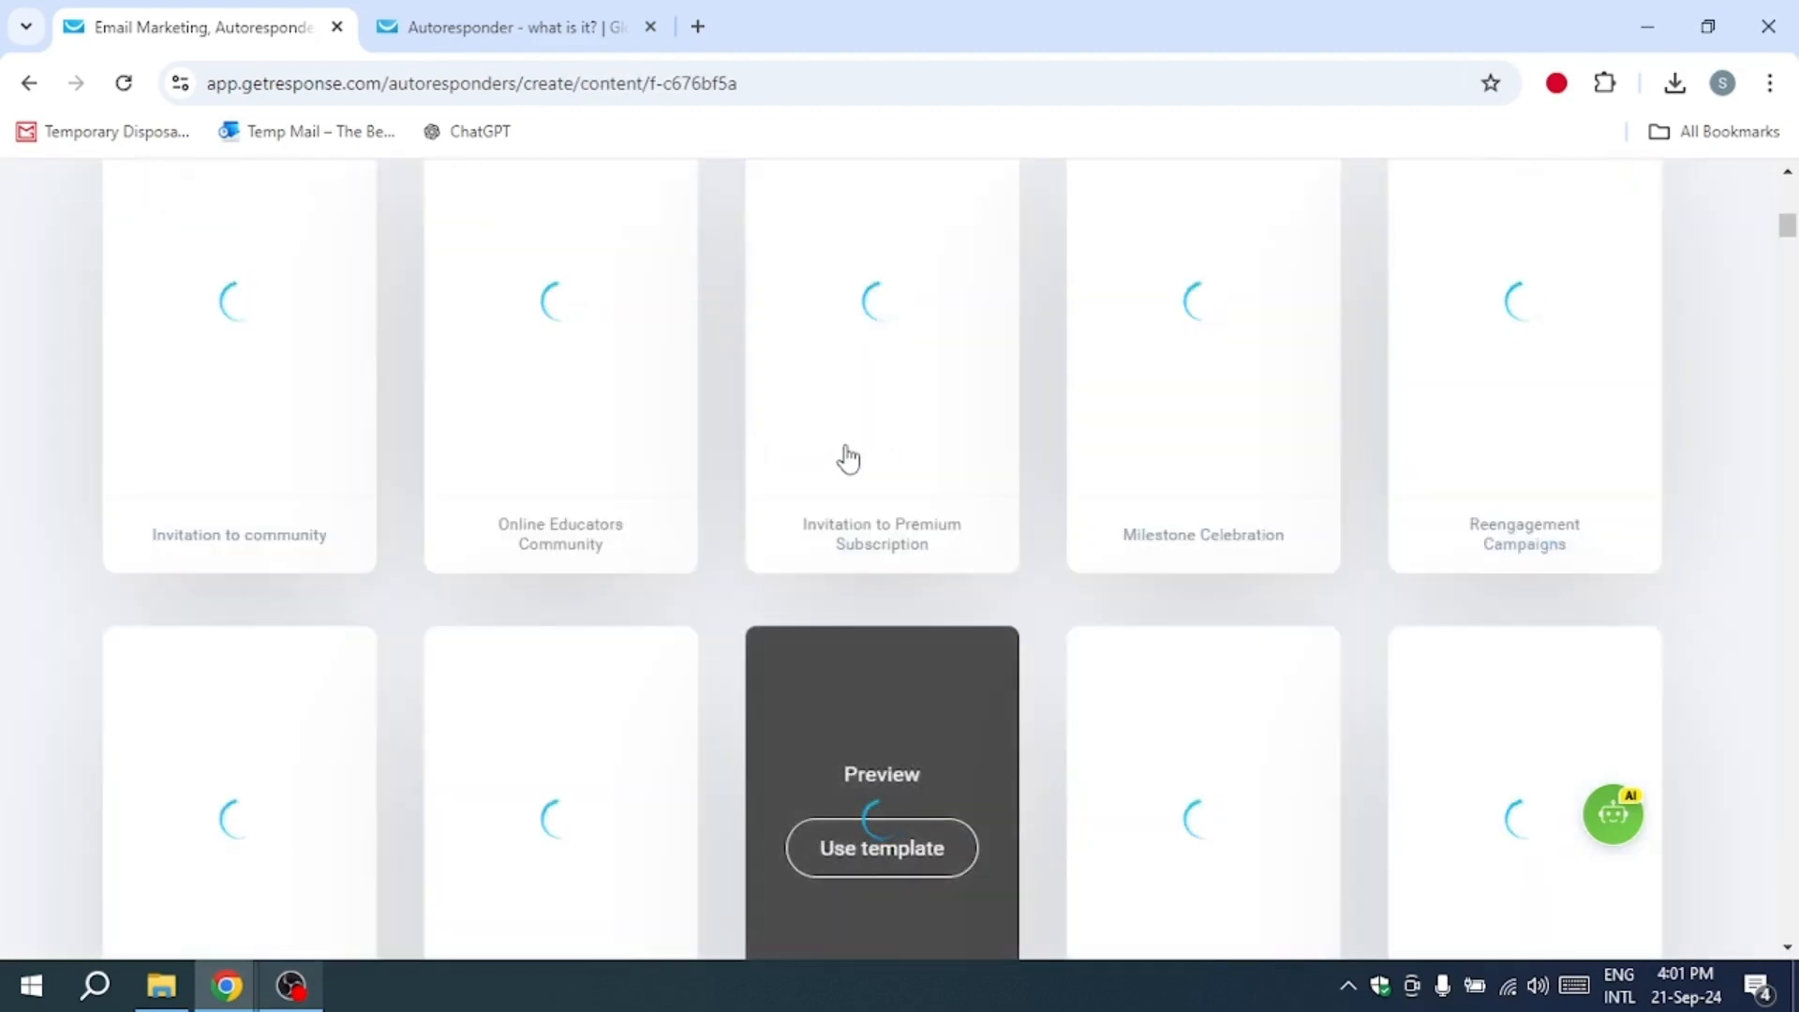
scroll(849, 459, up, 6)
click(928, 481)
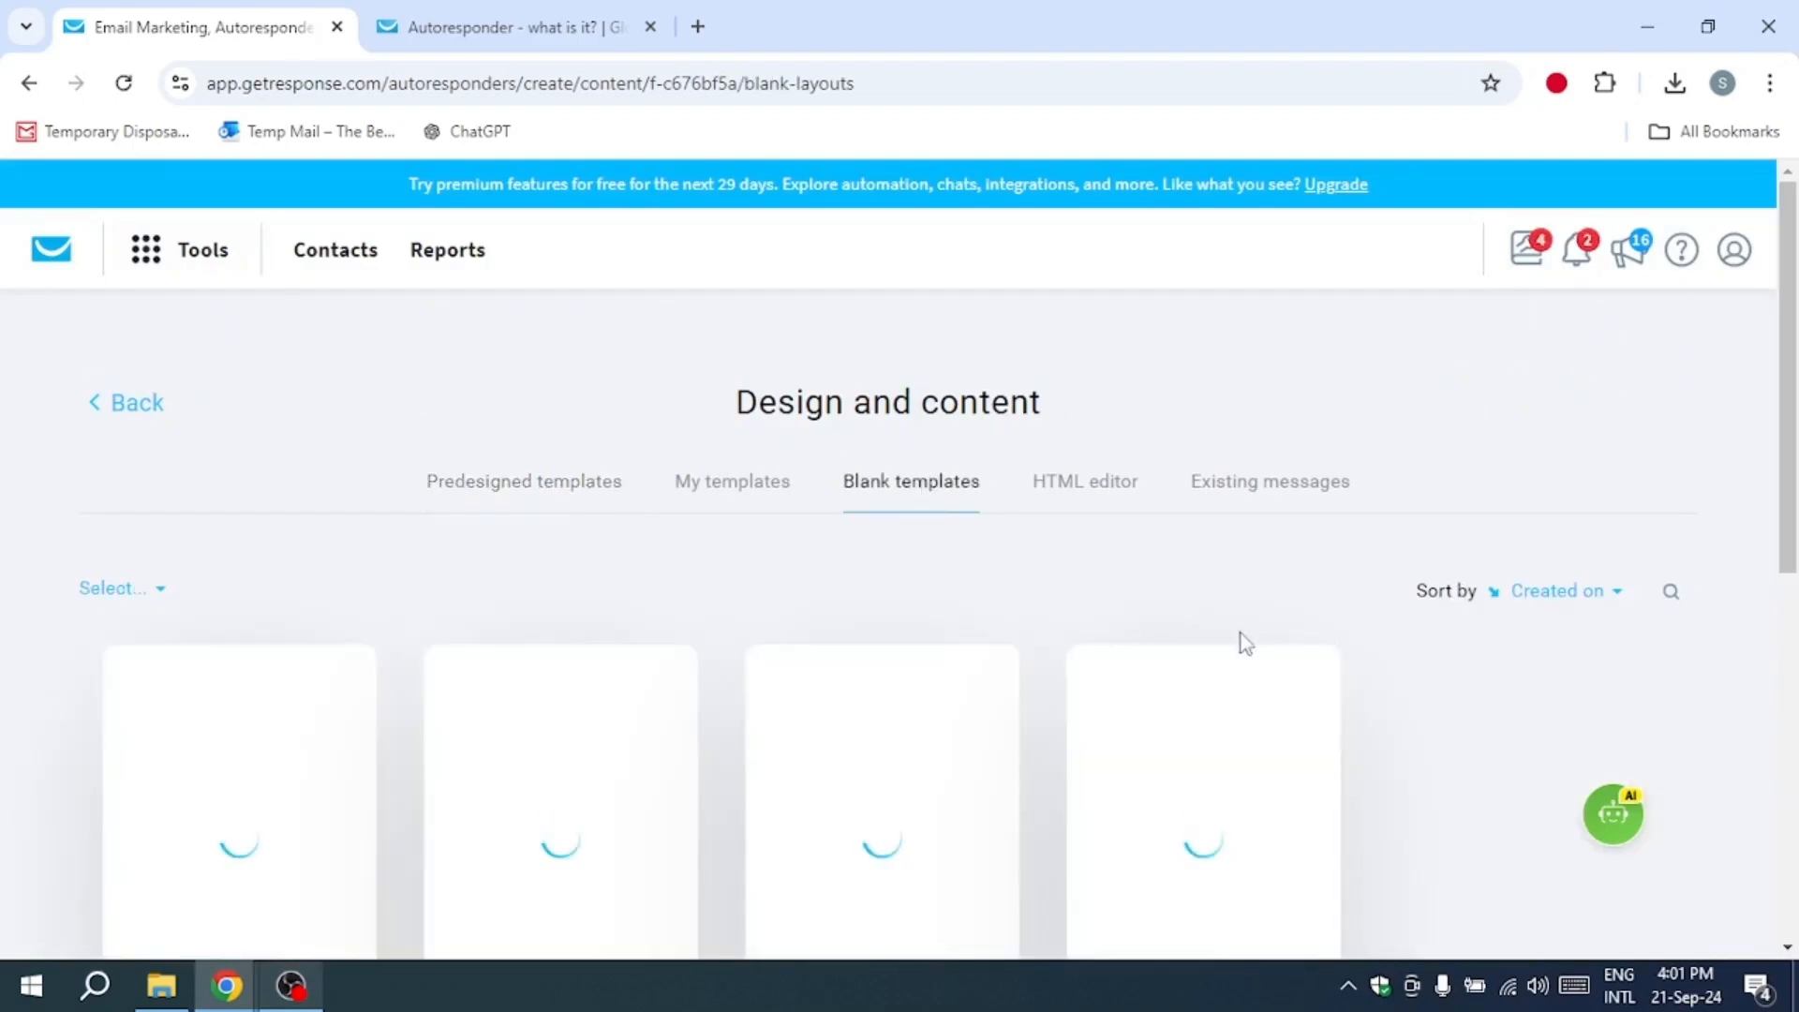
mouse_move(1165, 684)
scroll(1237, 778, down, 1)
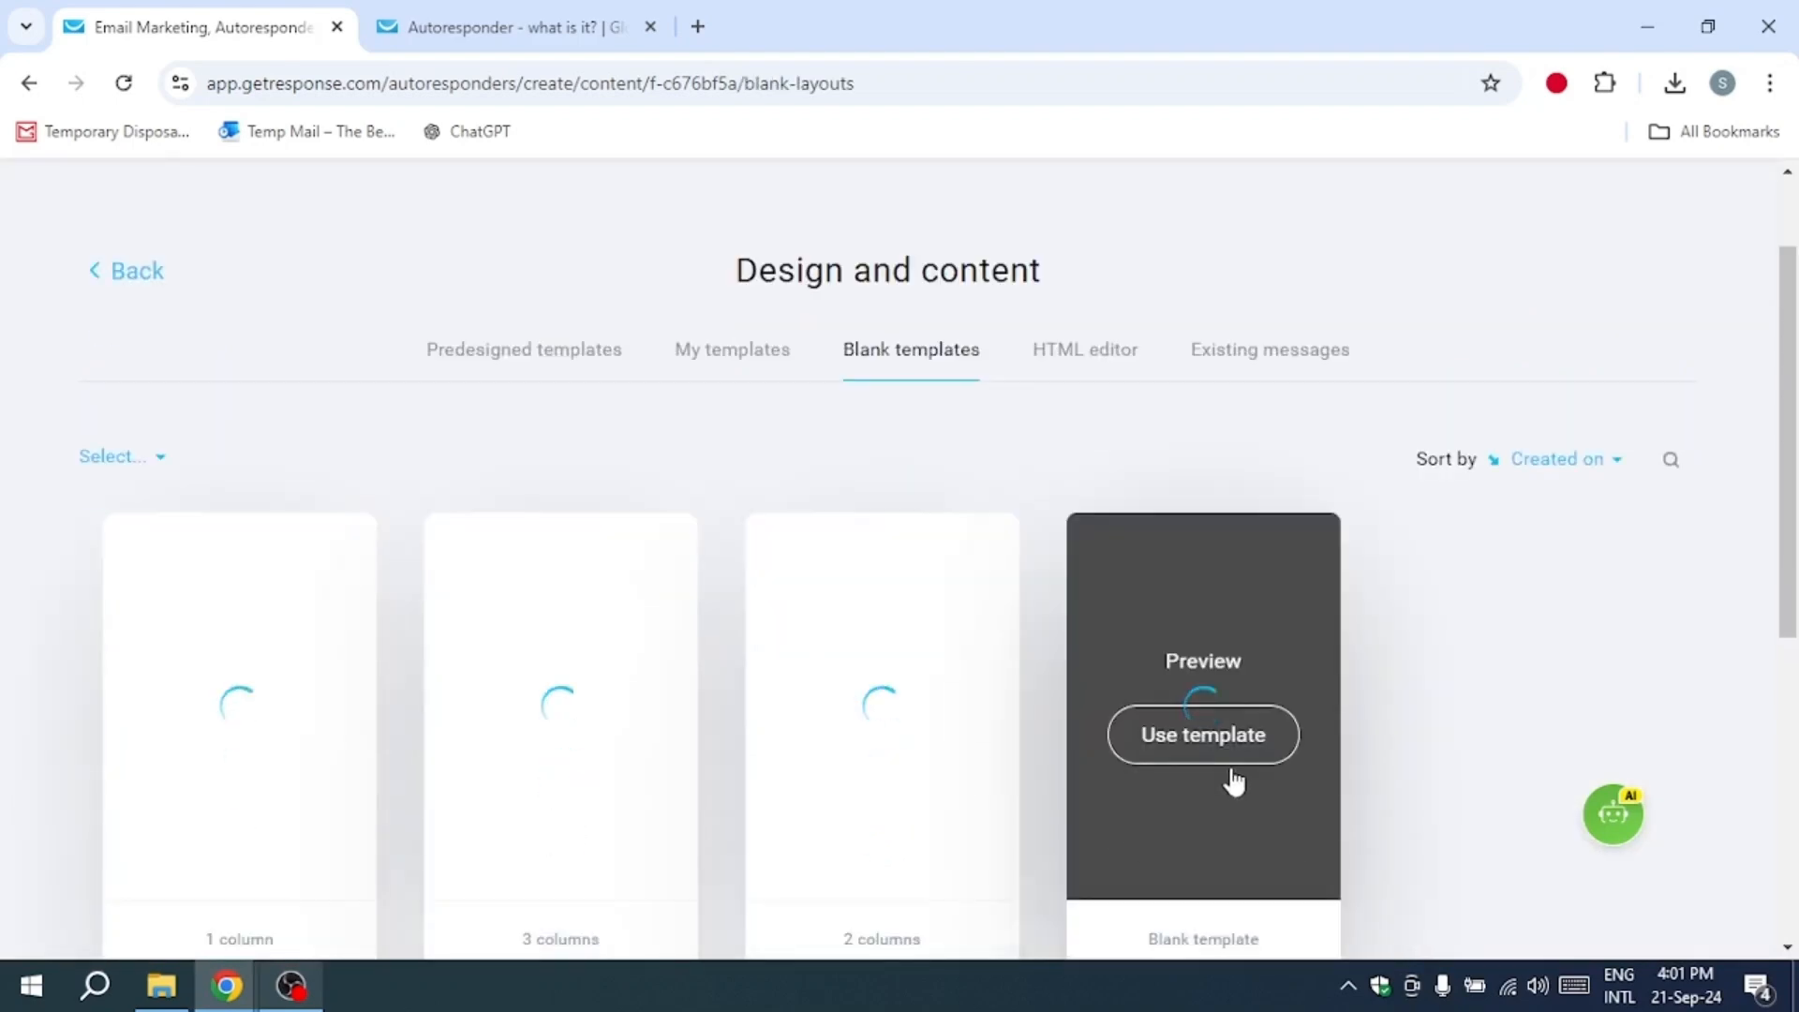
scroll(1076, 643, down, 1)
click(1219, 609)
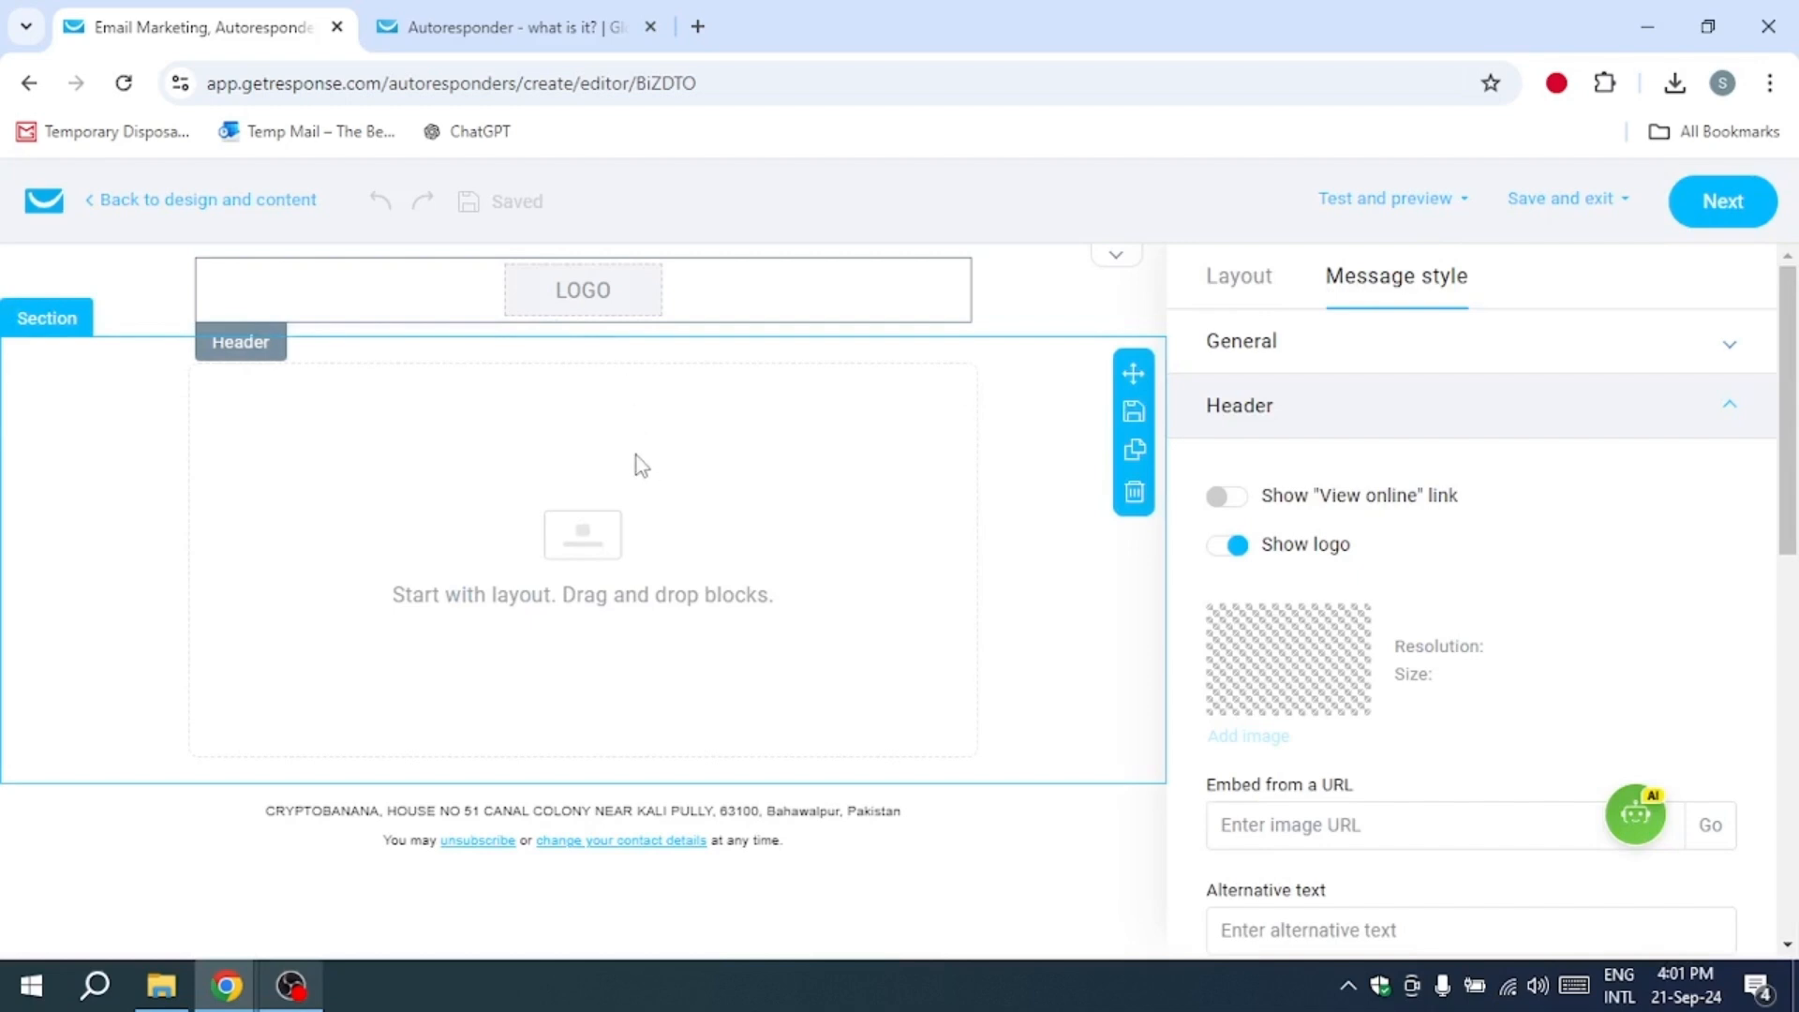
Step: Add a text block to the empty section below the header image
click(738, 600)
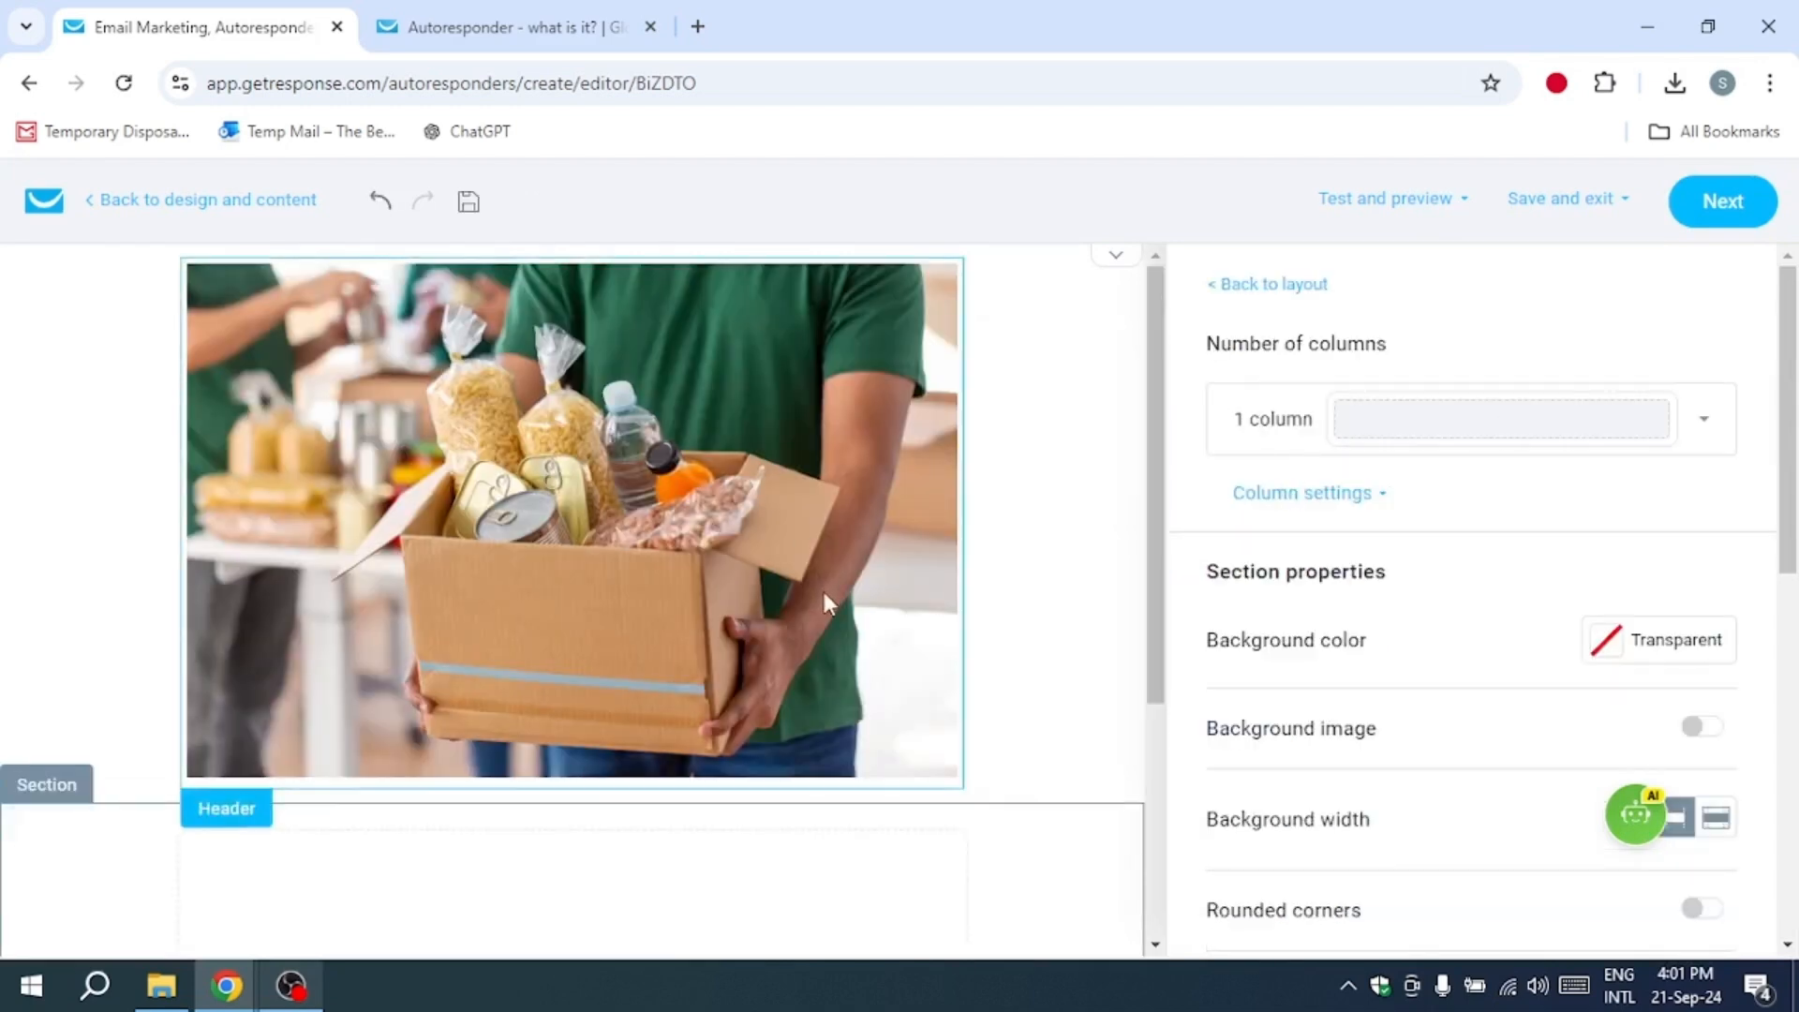
scroll(823, 593, down, 4)
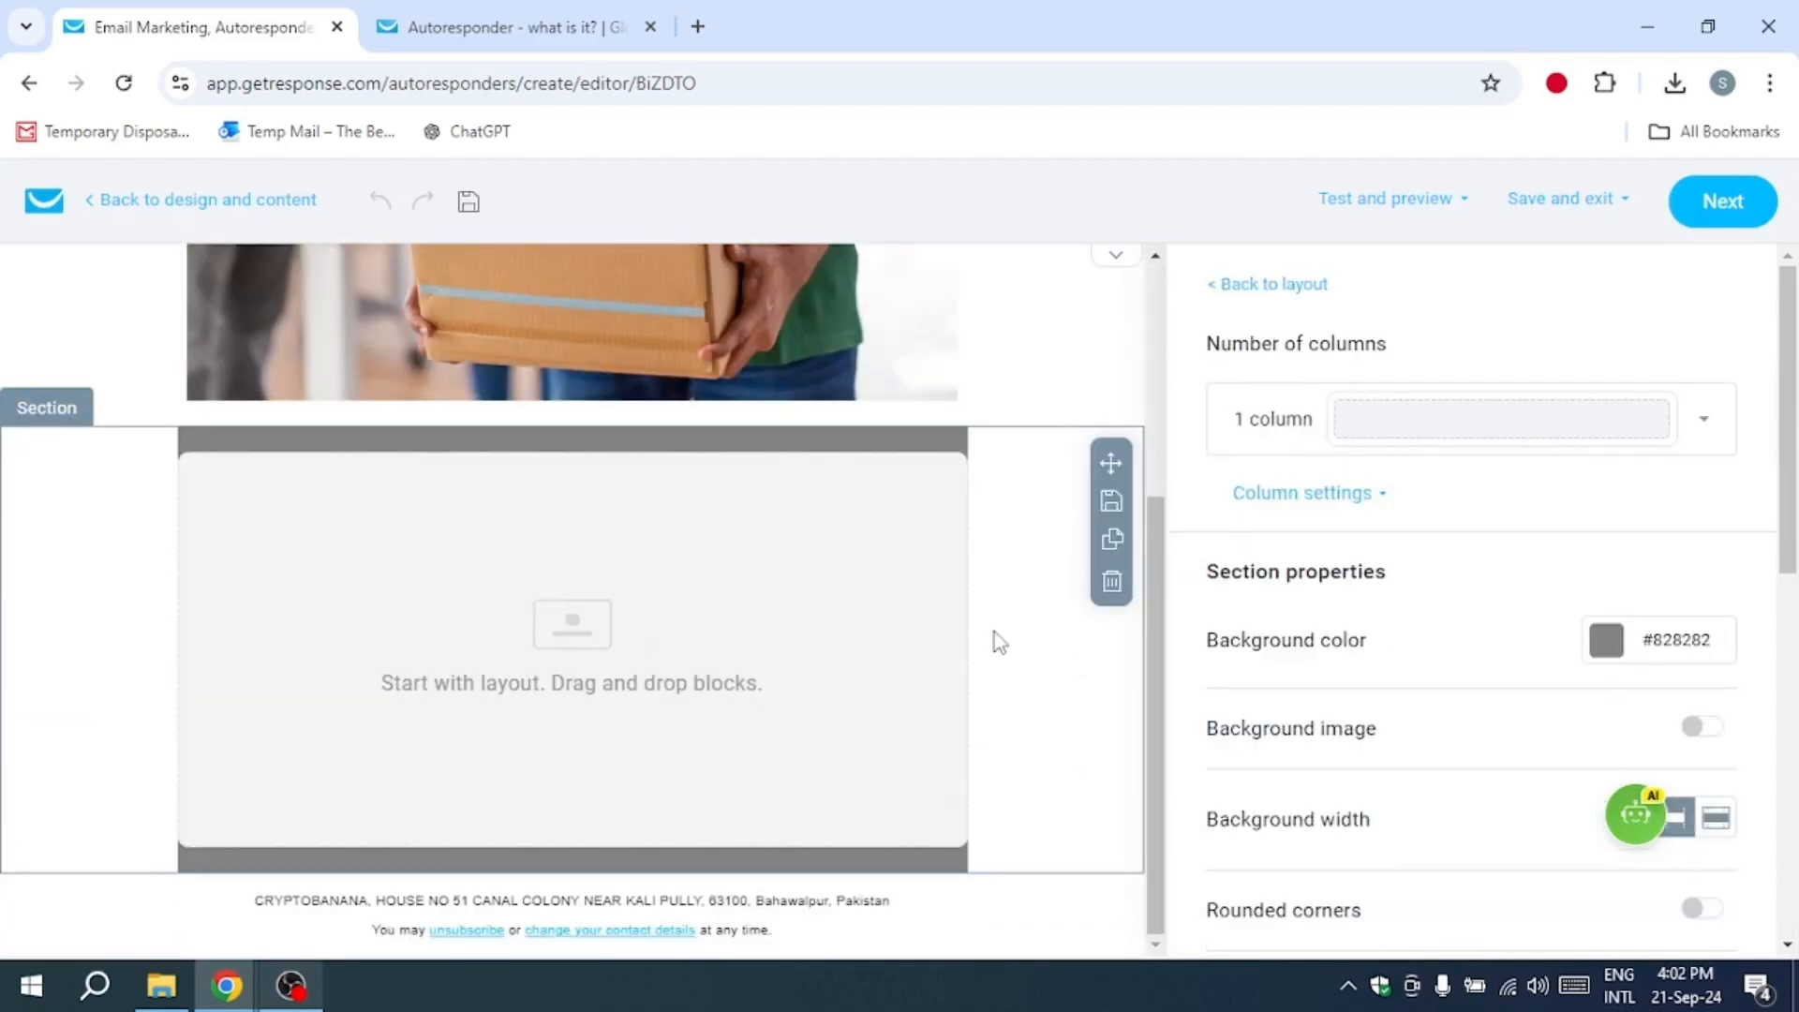
click(982, 410)
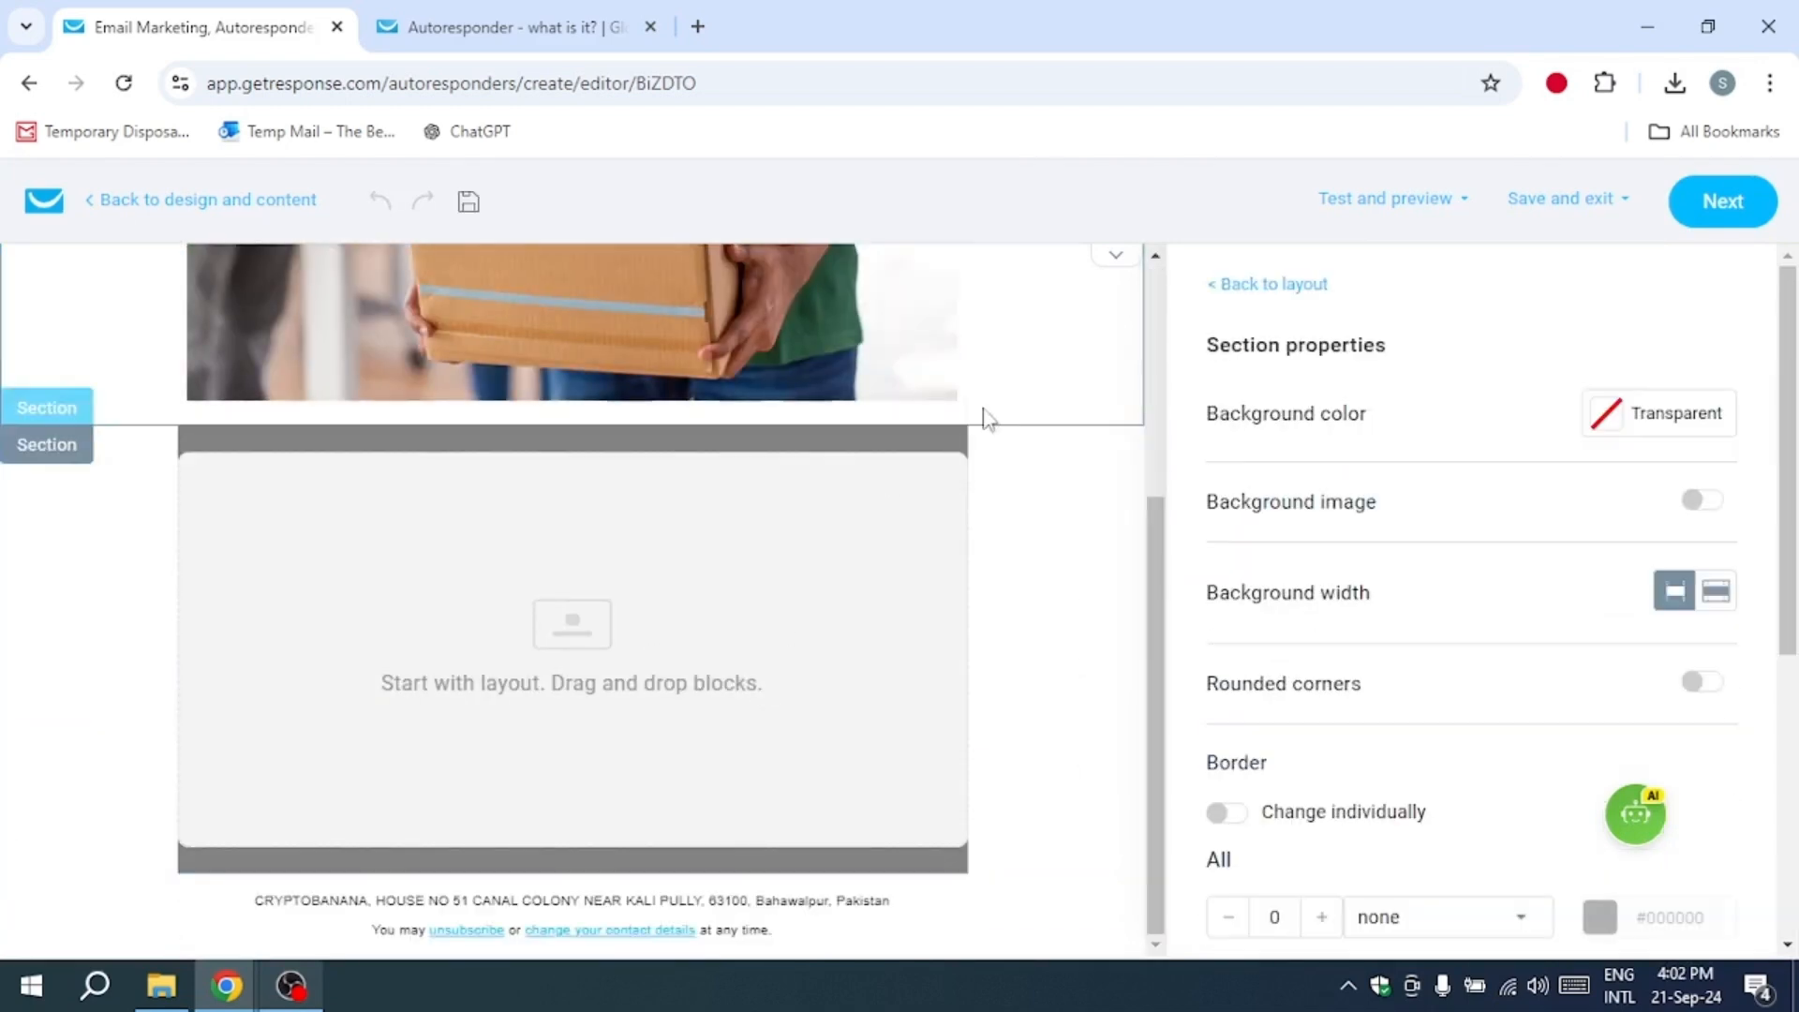
click(1272, 286)
drag(1434, 526, 596, 655)
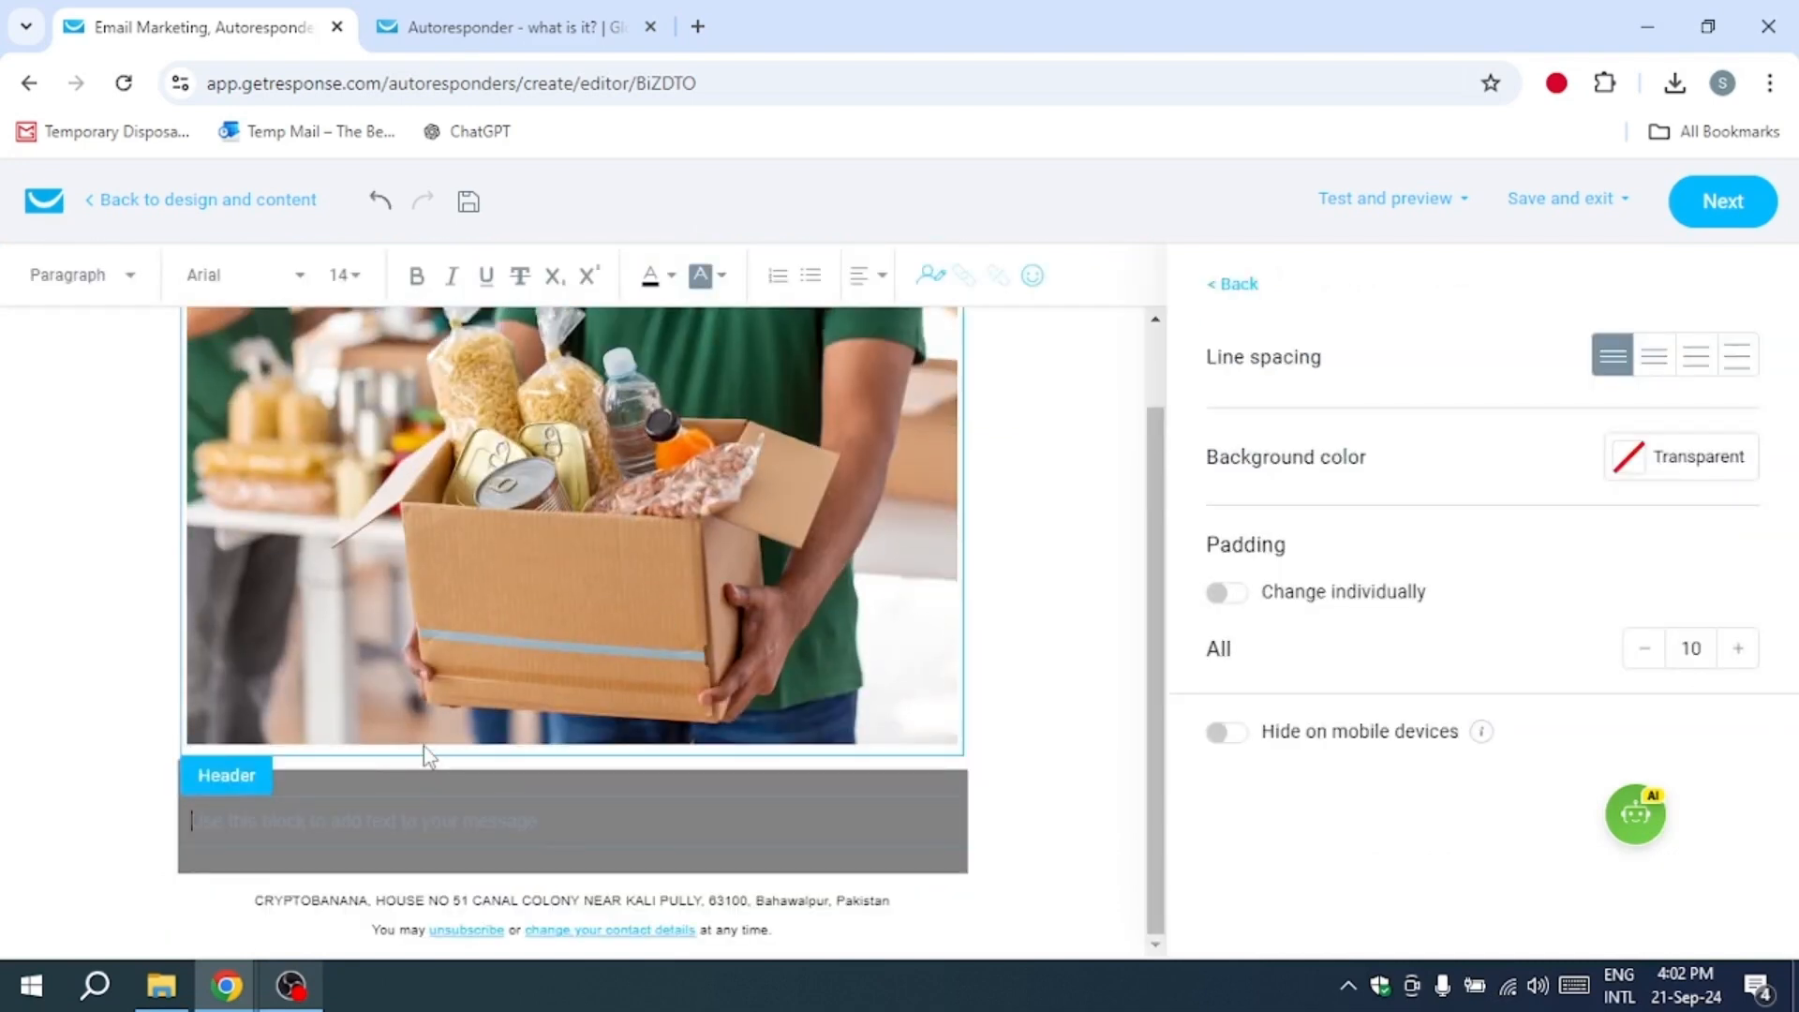
Step: Enter "your email here" in the text block below the image and finish the message design
text(your email here)
click(1729, 200)
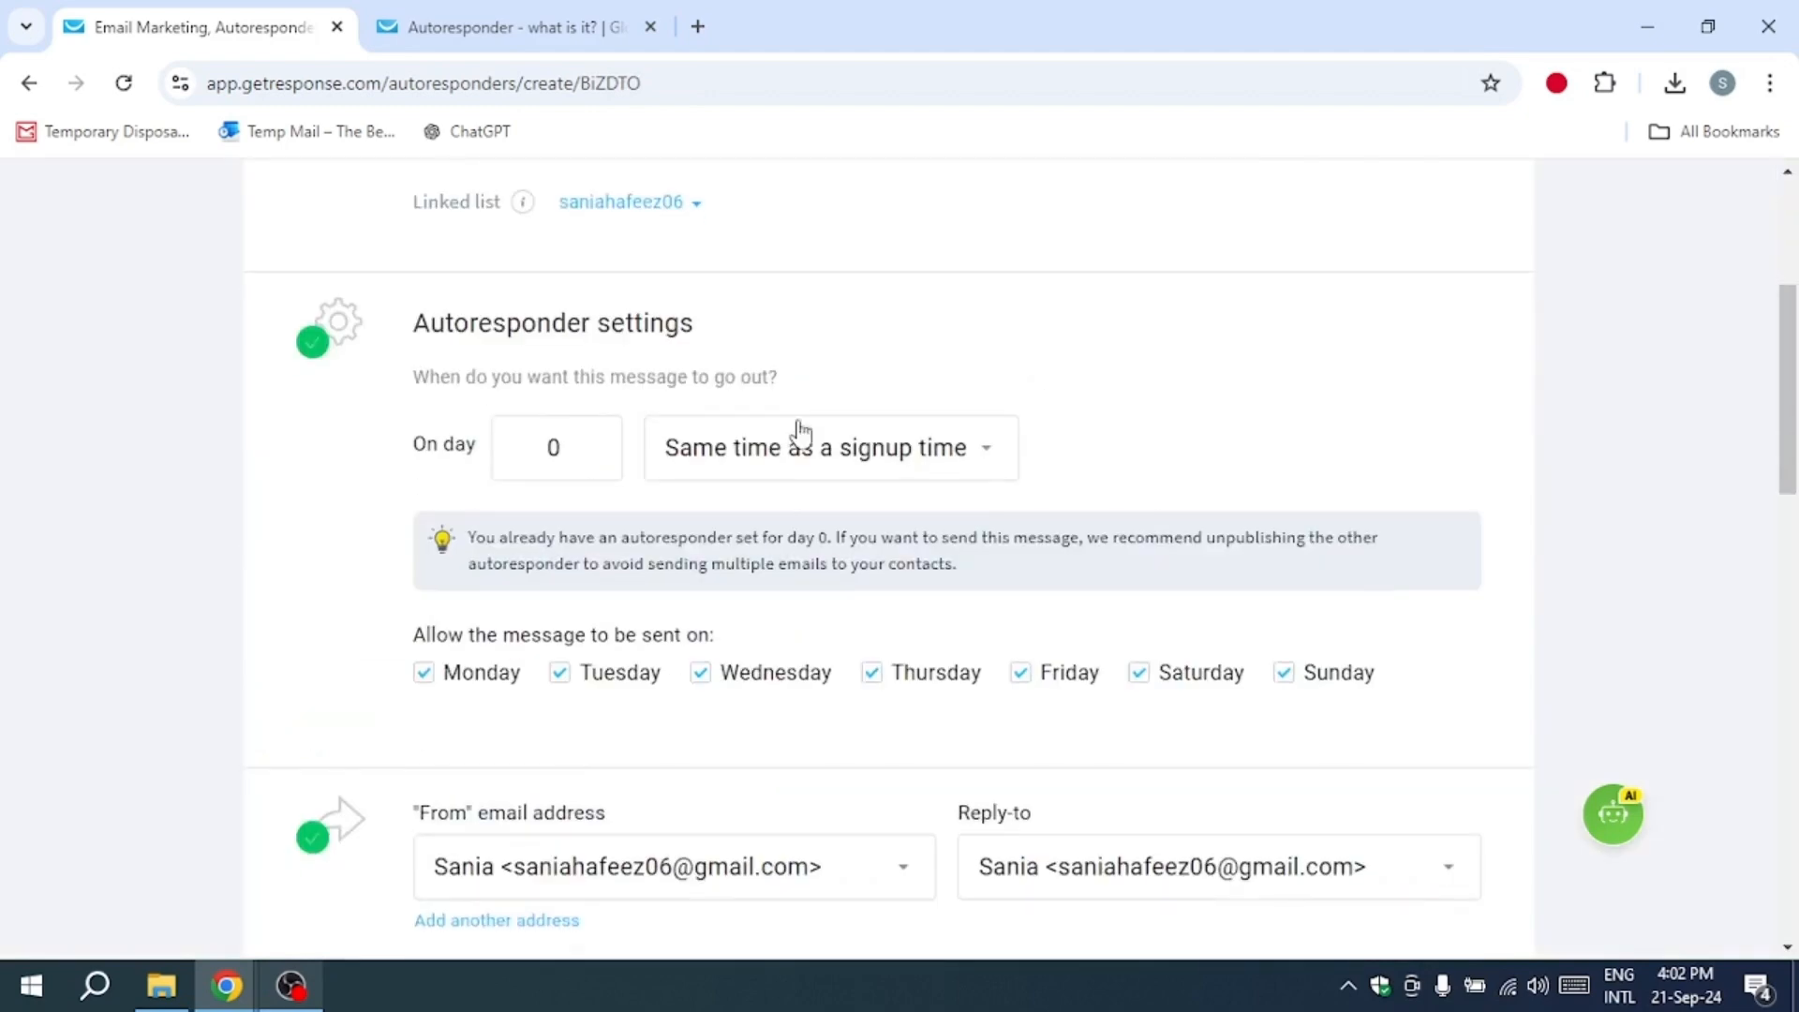
Step: Publish the autoresponder with Clicks tracking enabled and send it immediately to the contact further down the cycle
scroll(800, 433, down, 15)
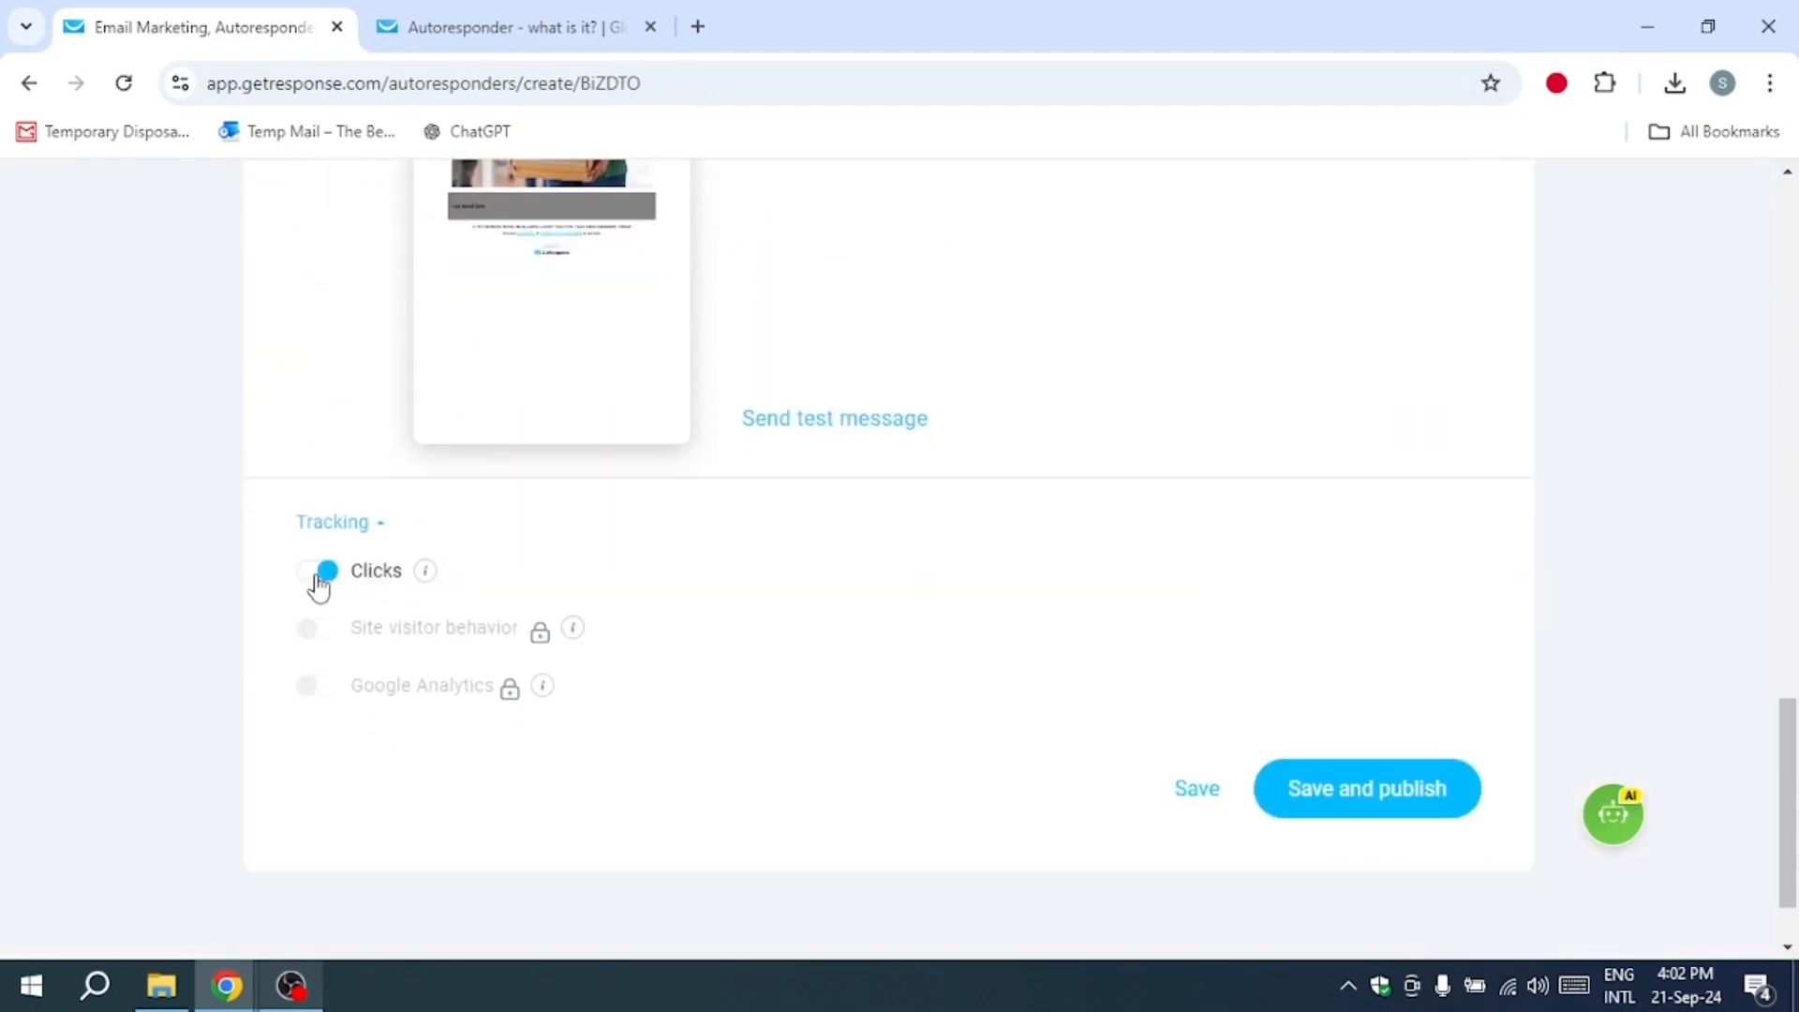
click(338, 523)
click(360, 603)
mouse_move(510, 691)
scroll(444, 662, down, 2)
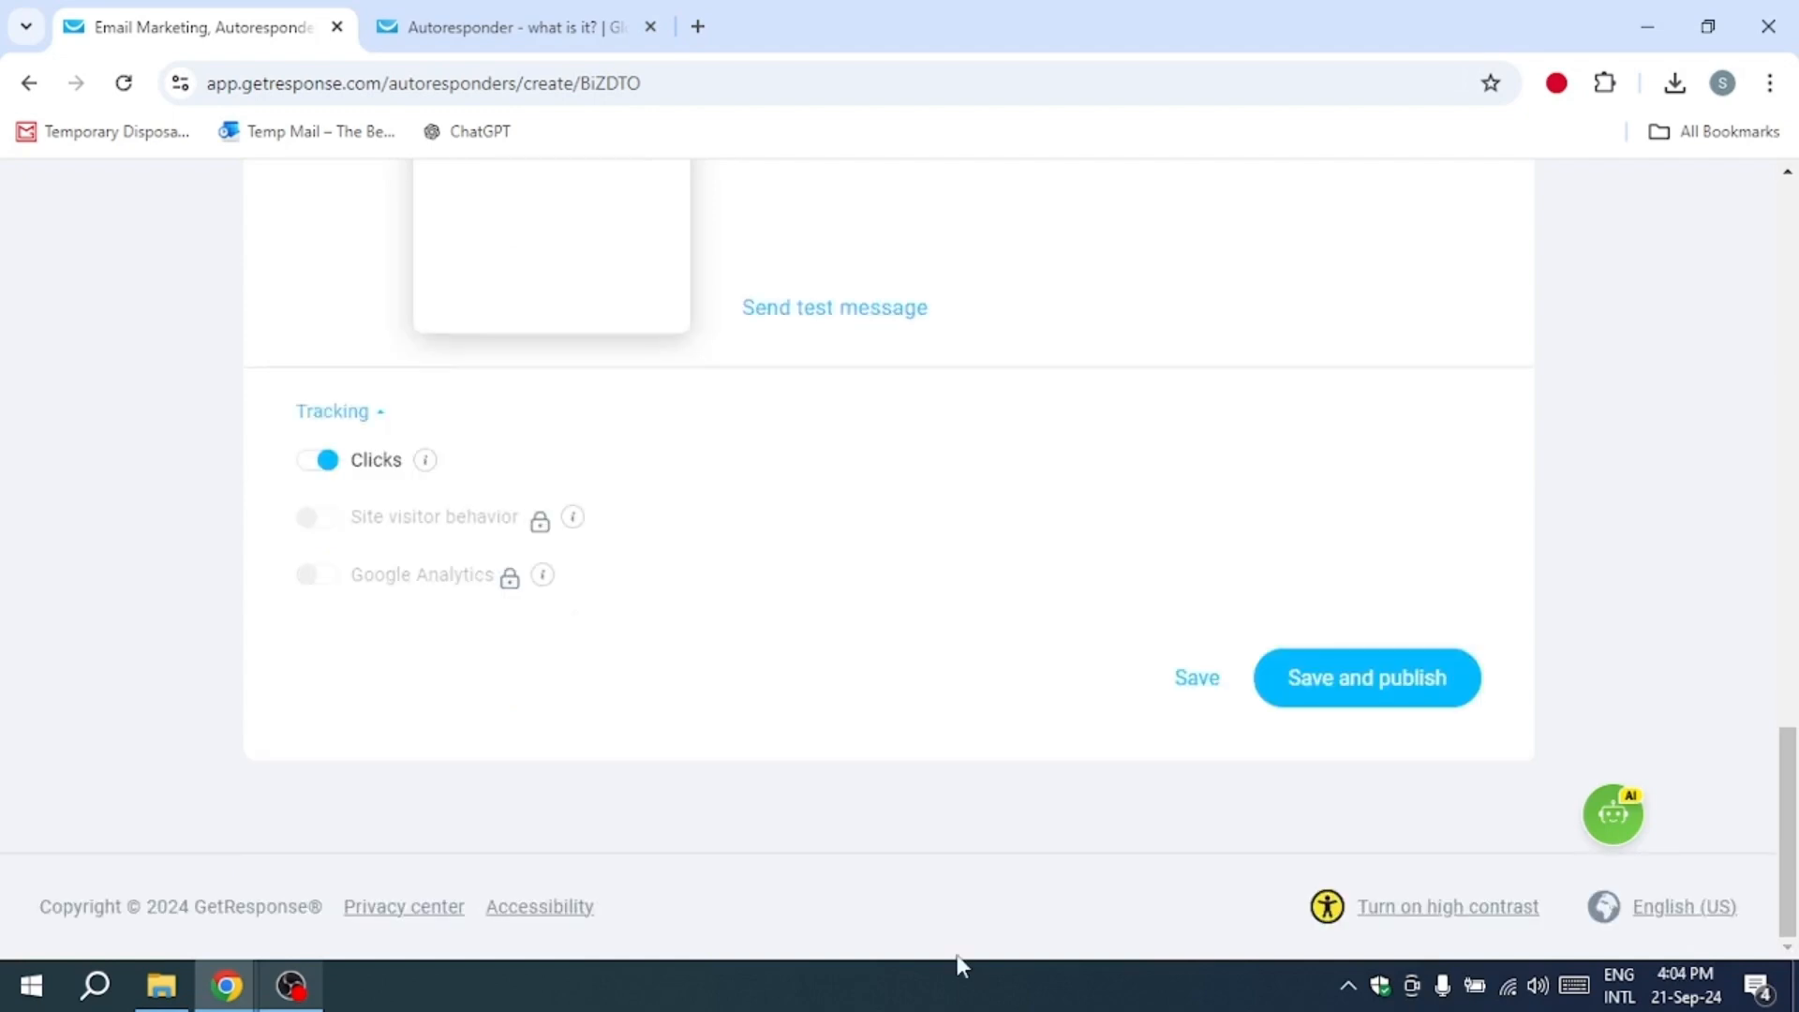
click(1346, 681)
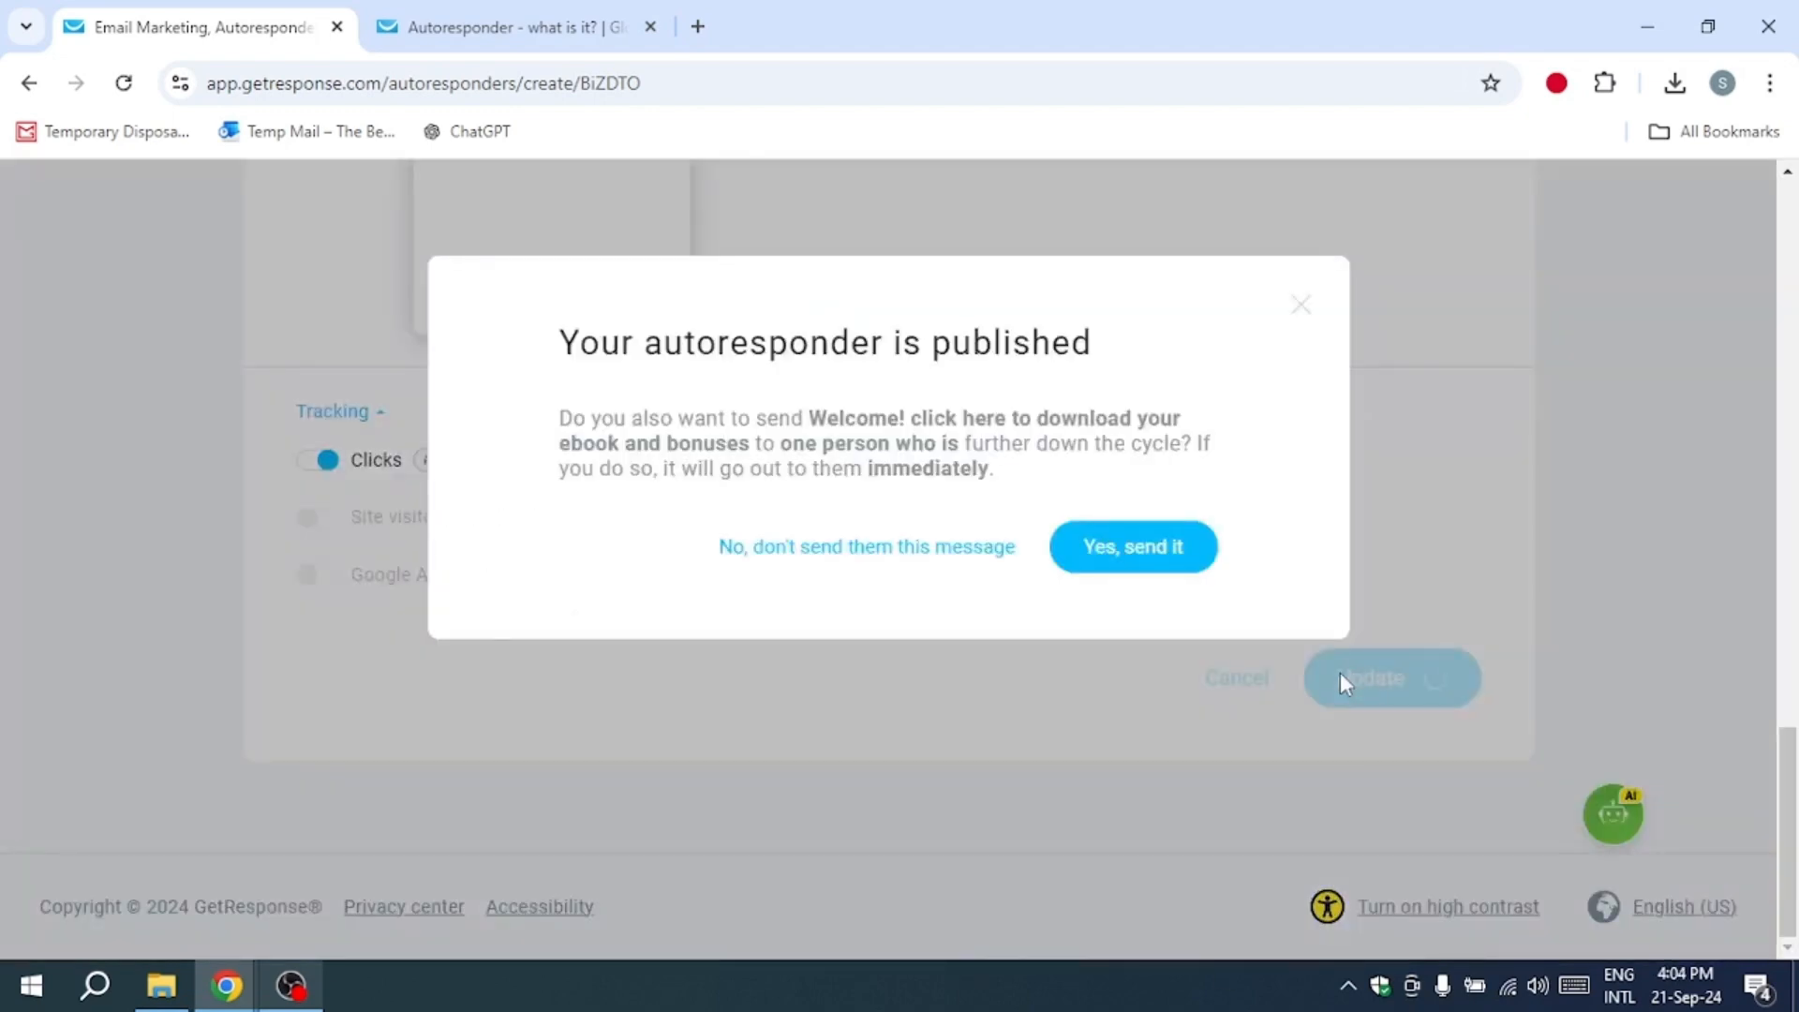
click(1134, 548)
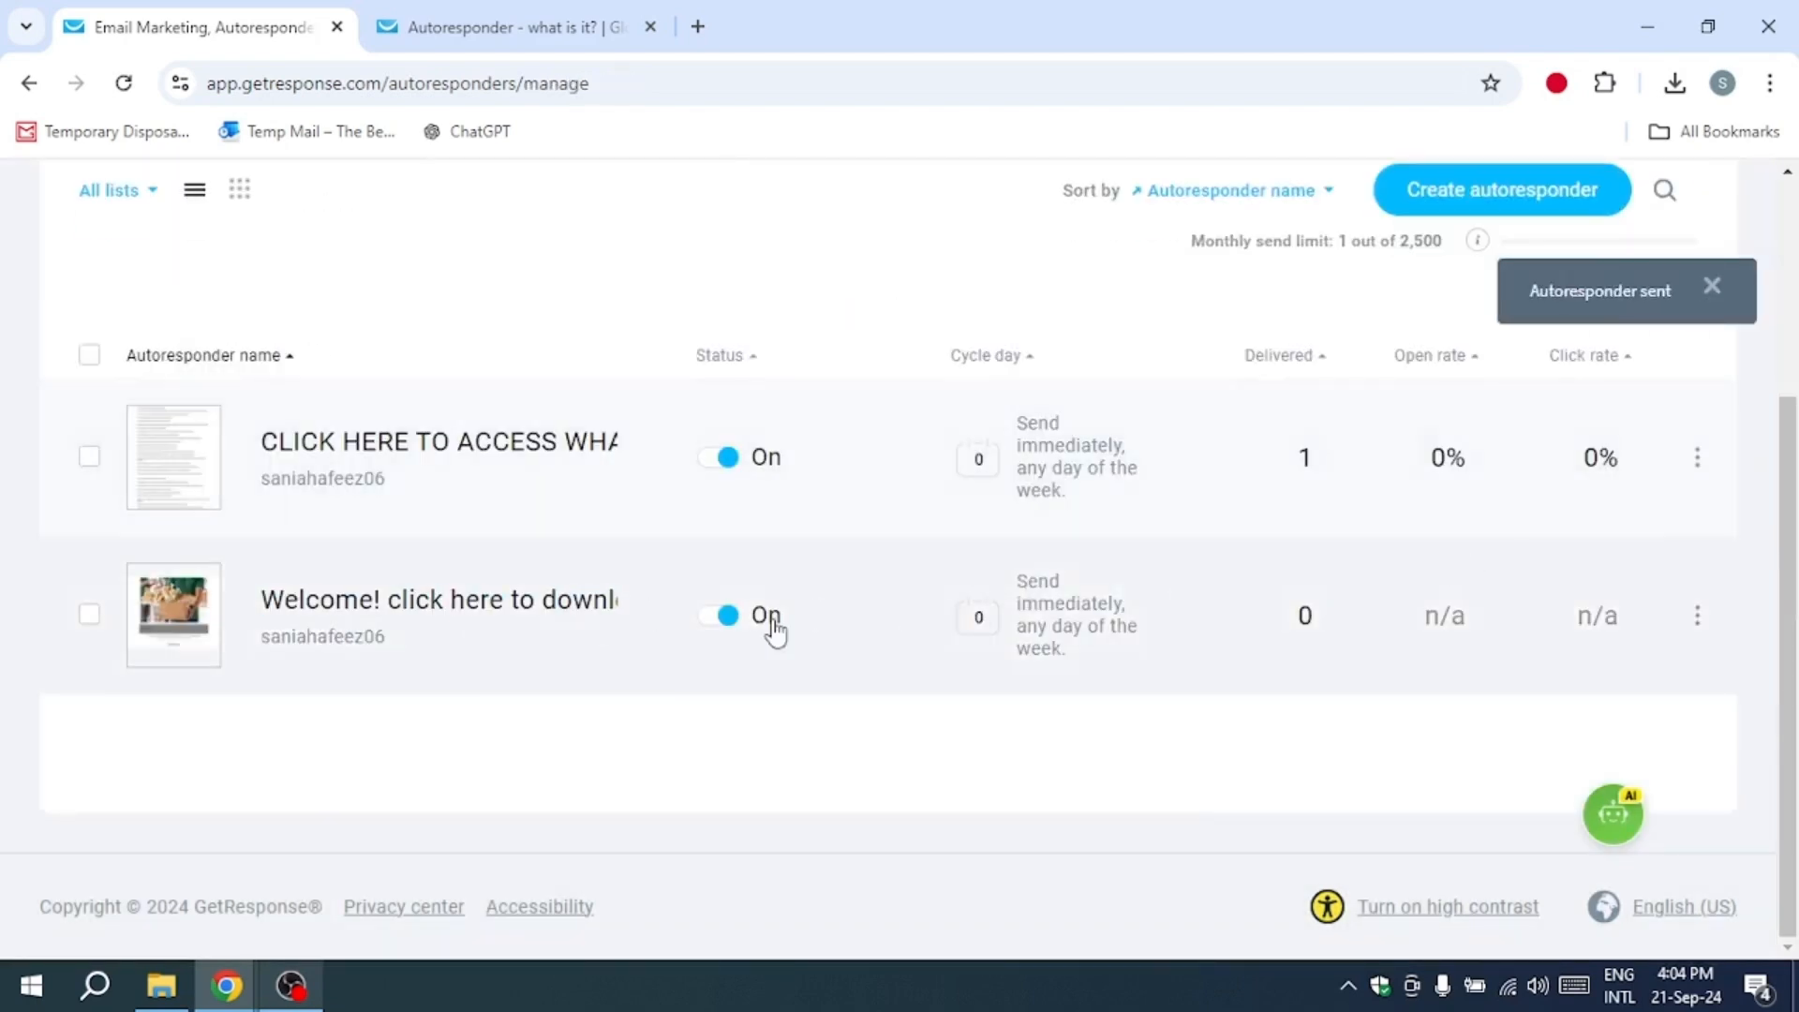
Step: Examine the summary statistics of the welcome autoresponder and return to the list of autoresponders
click(1697, 615)
click(1476, 827)
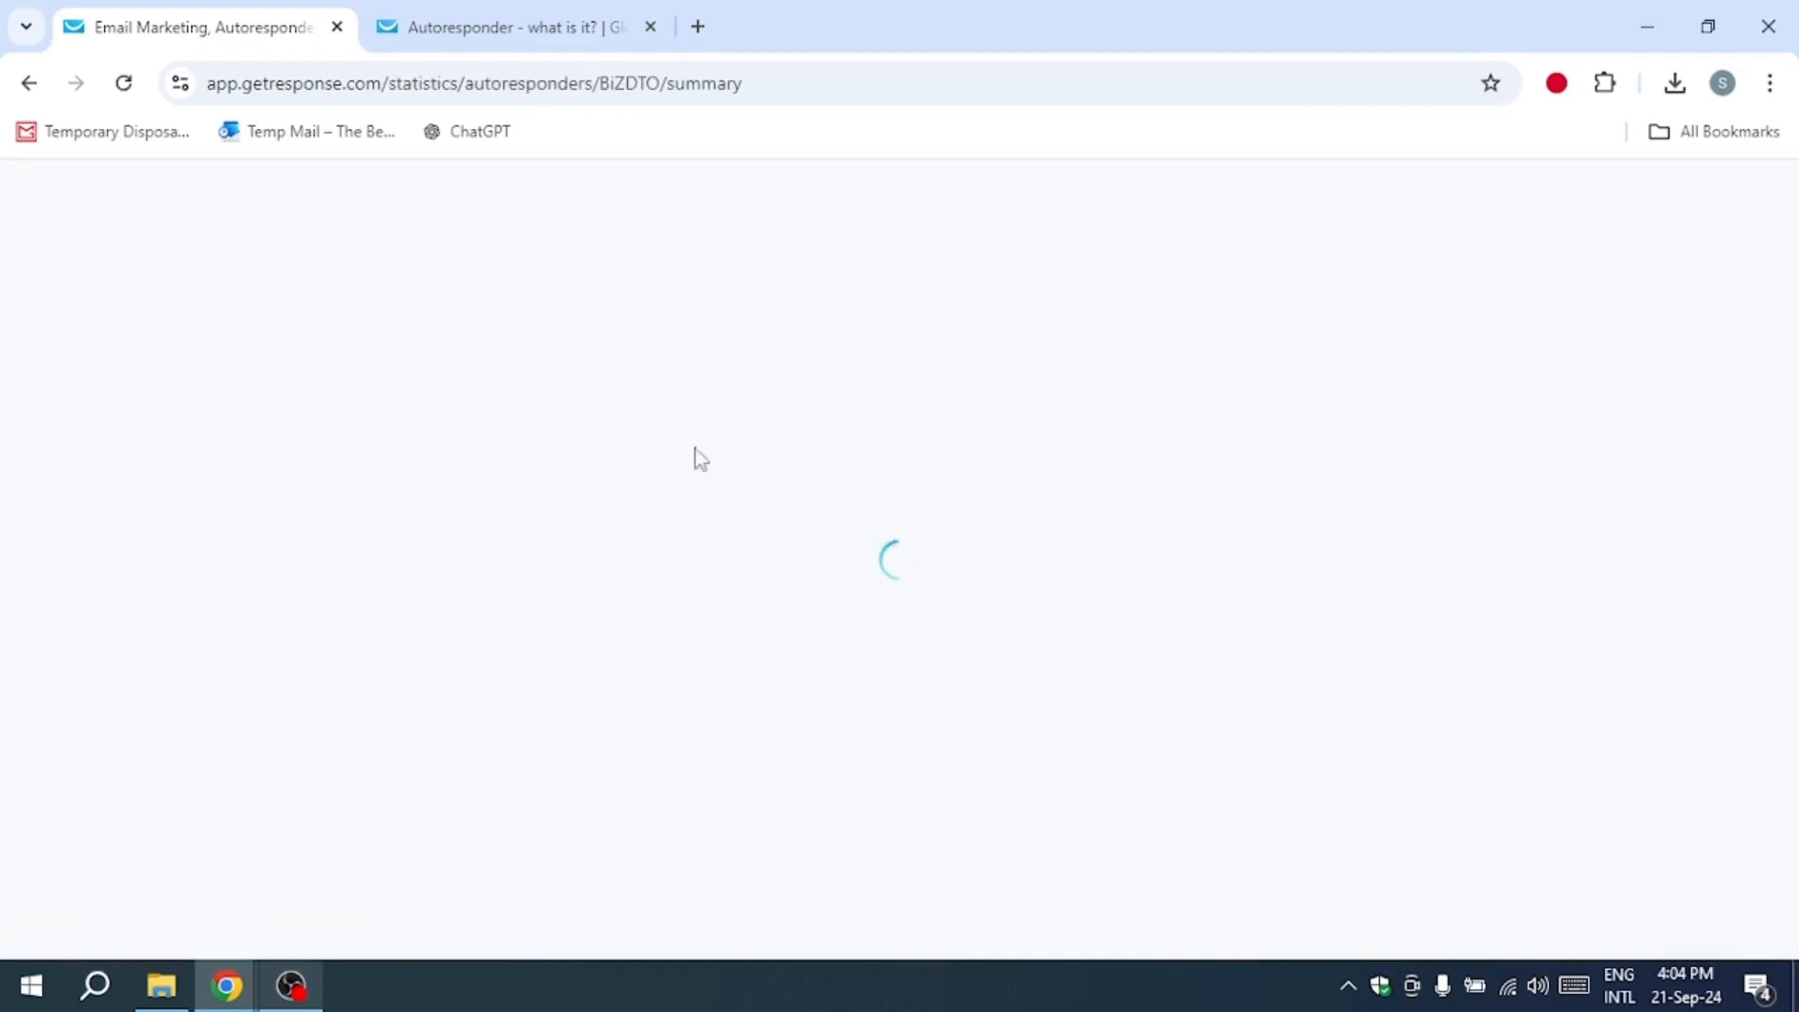
scroll(832, 525, down, 10)
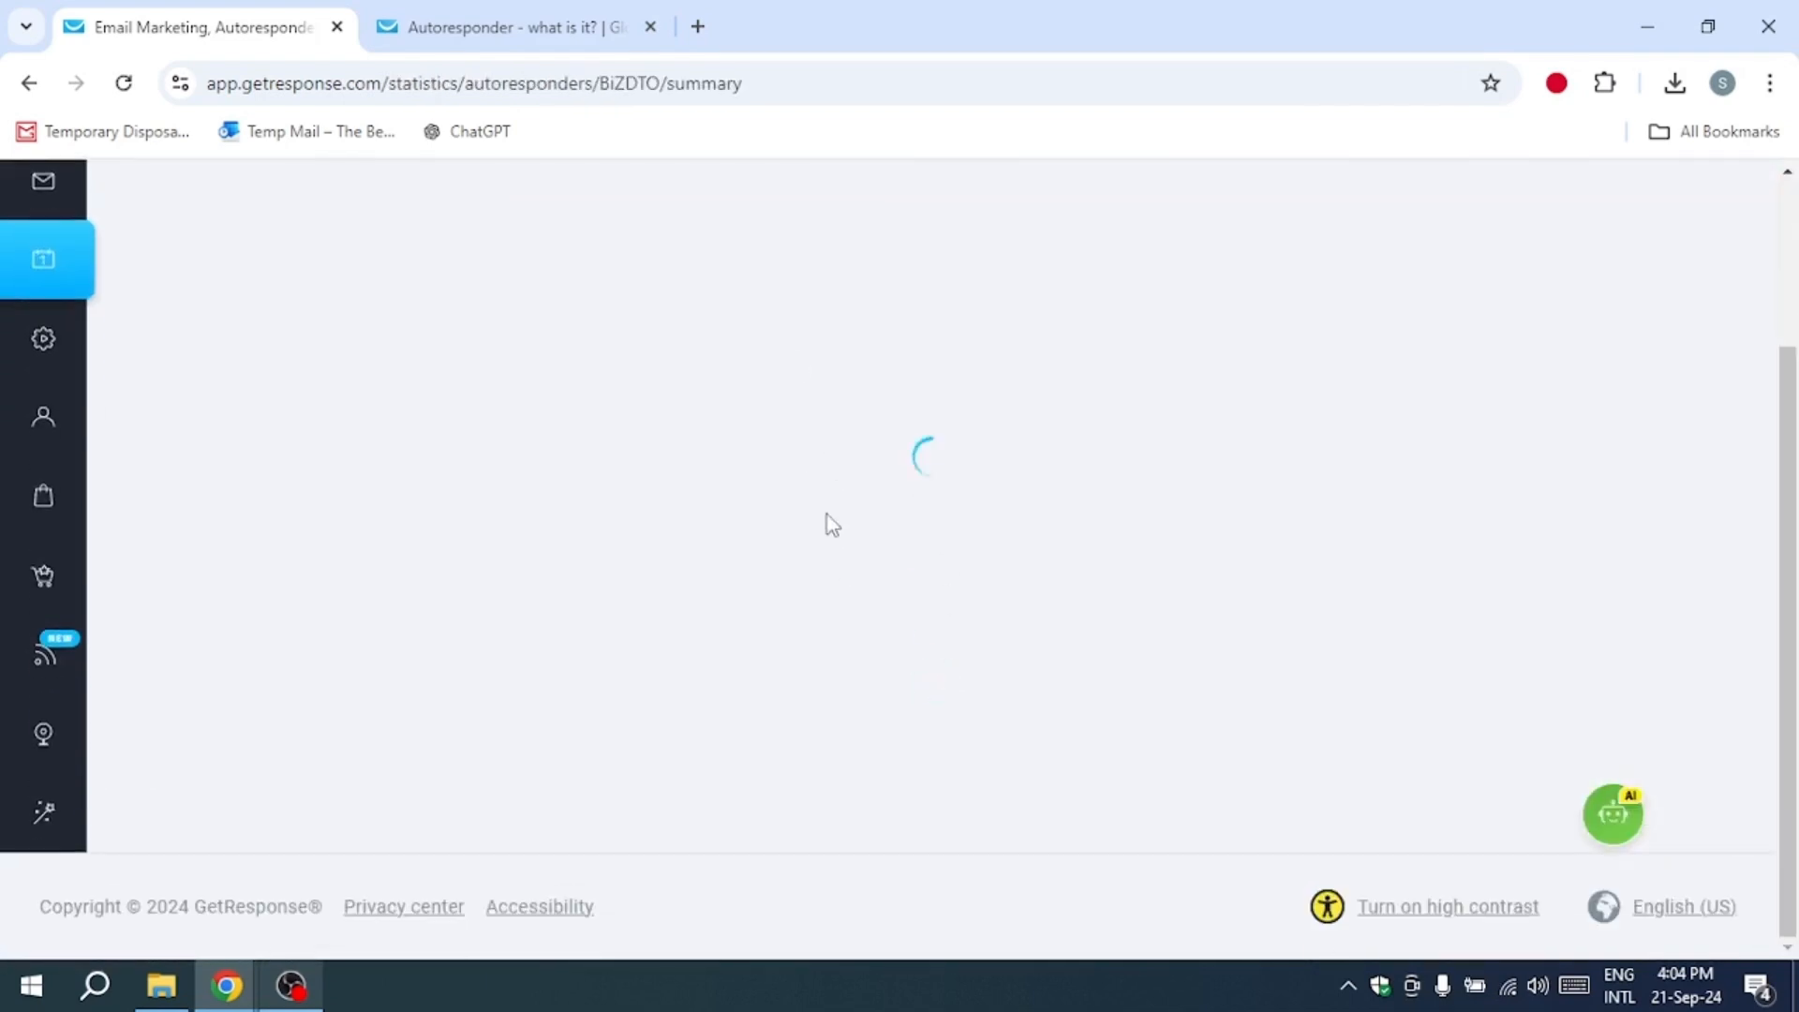
scroll(832, 525, up, 10)
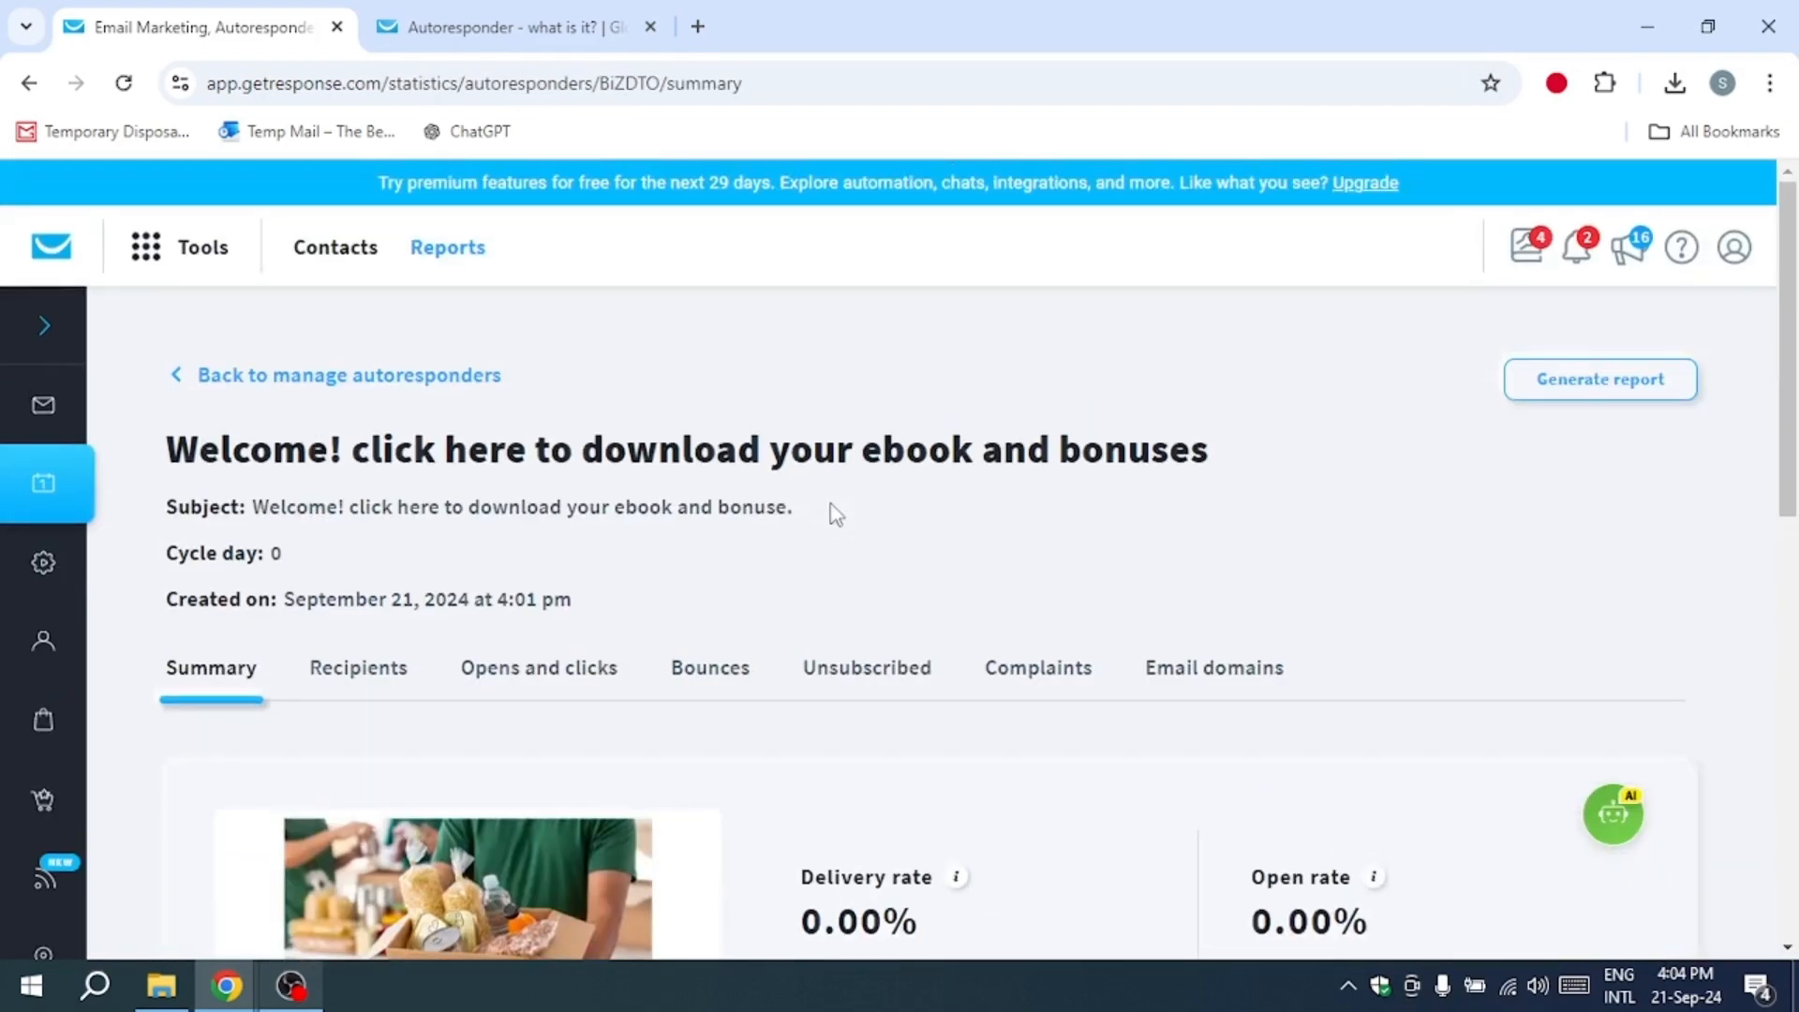
click(282, 388)
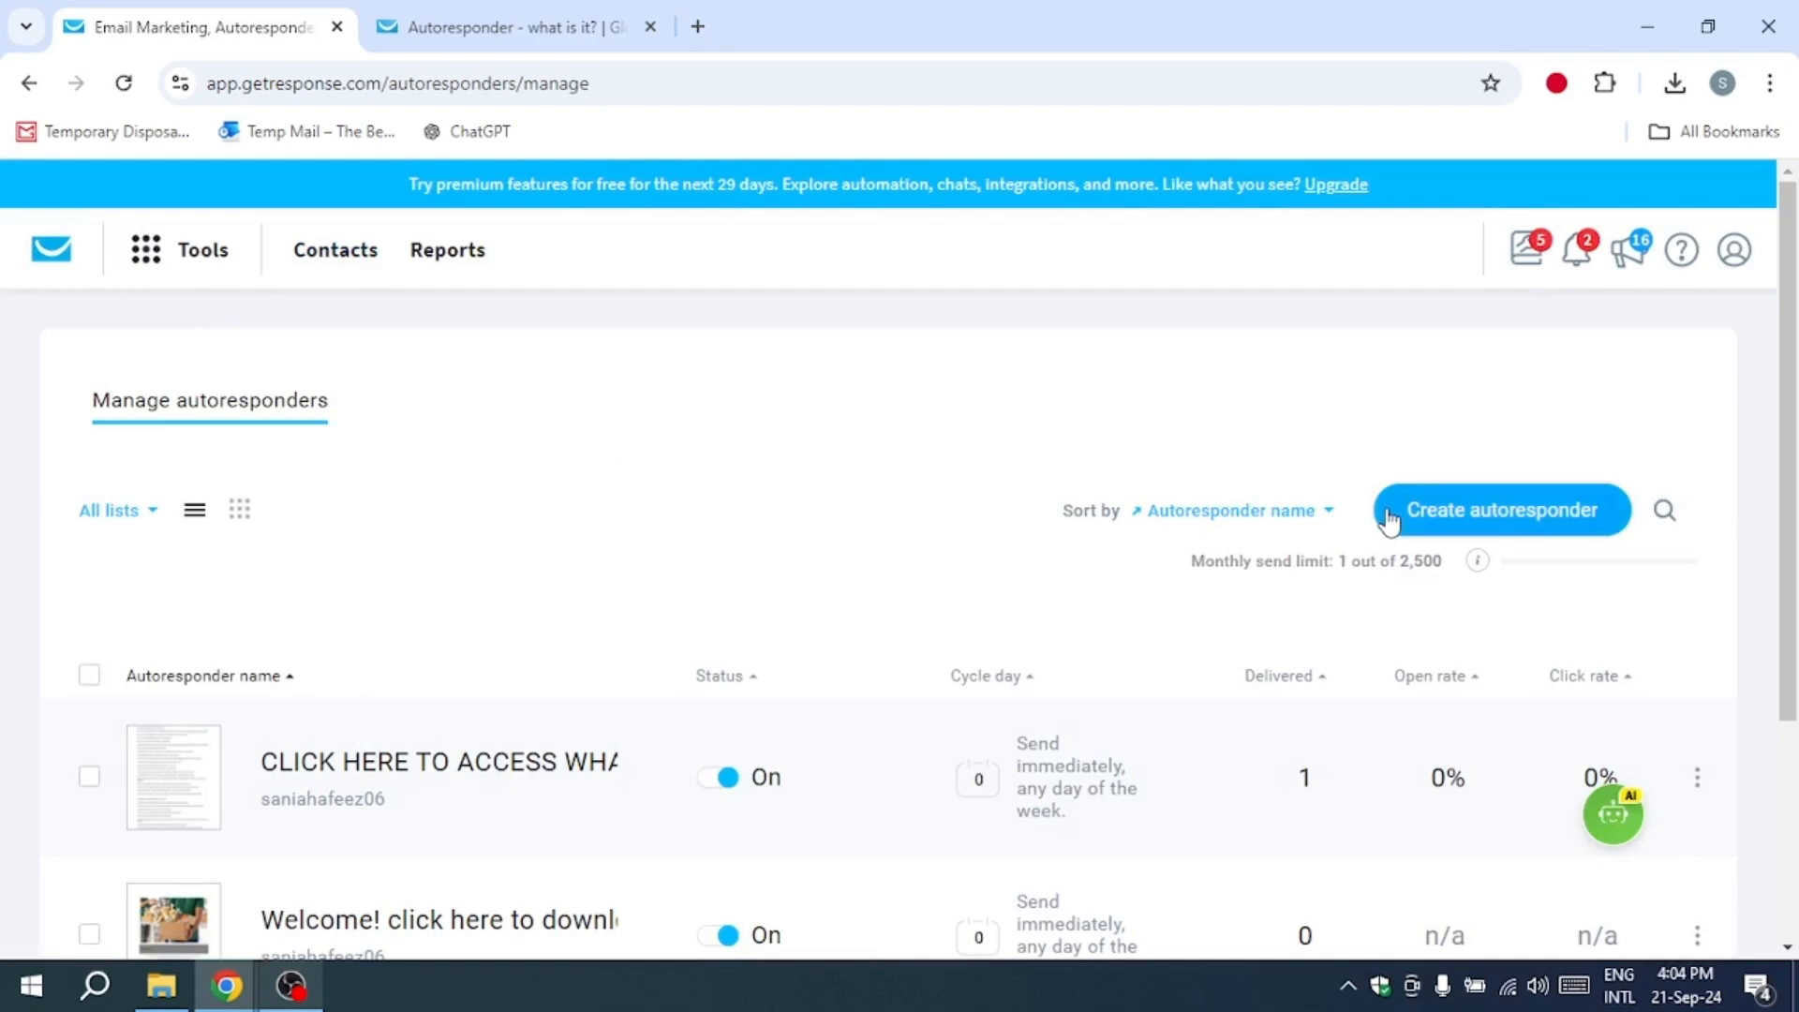
Step: Create another autoresponder and set its sending day to 2
click(1380, 540)
click(733, 539)
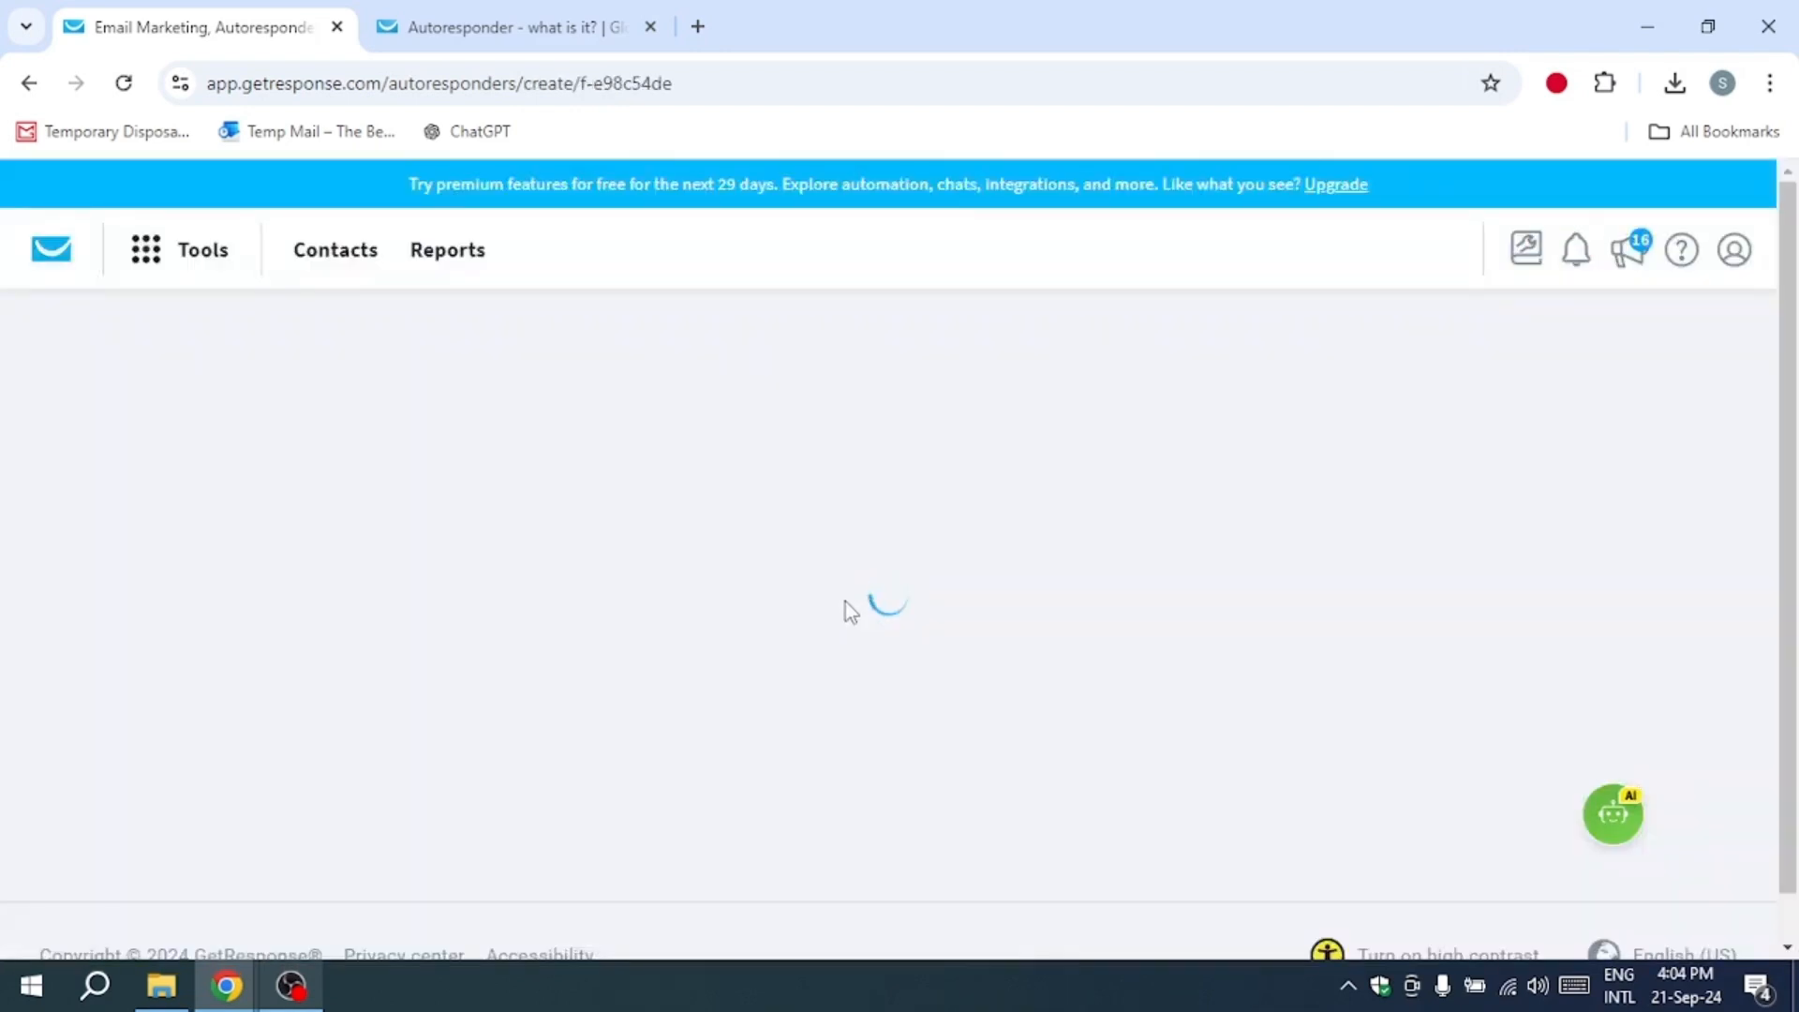
scroll(776, 628, down, 1)
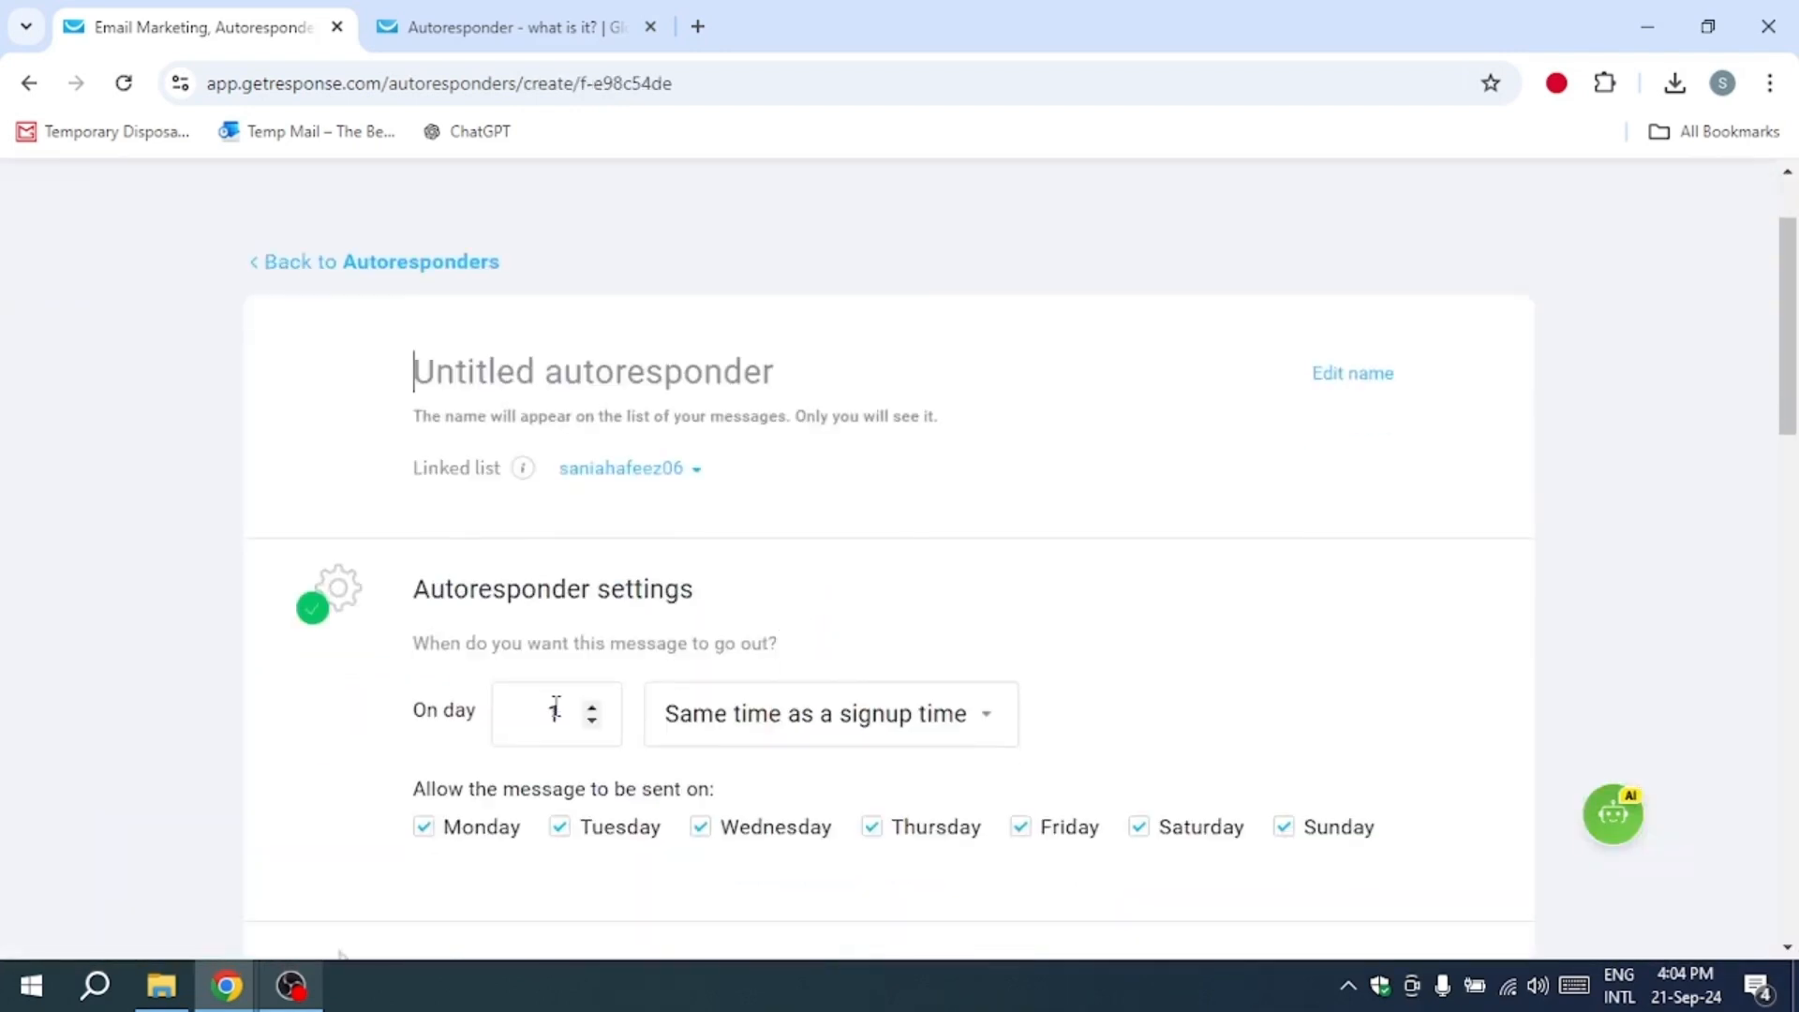
click(559, 712)
click(591, 722)
text(2)
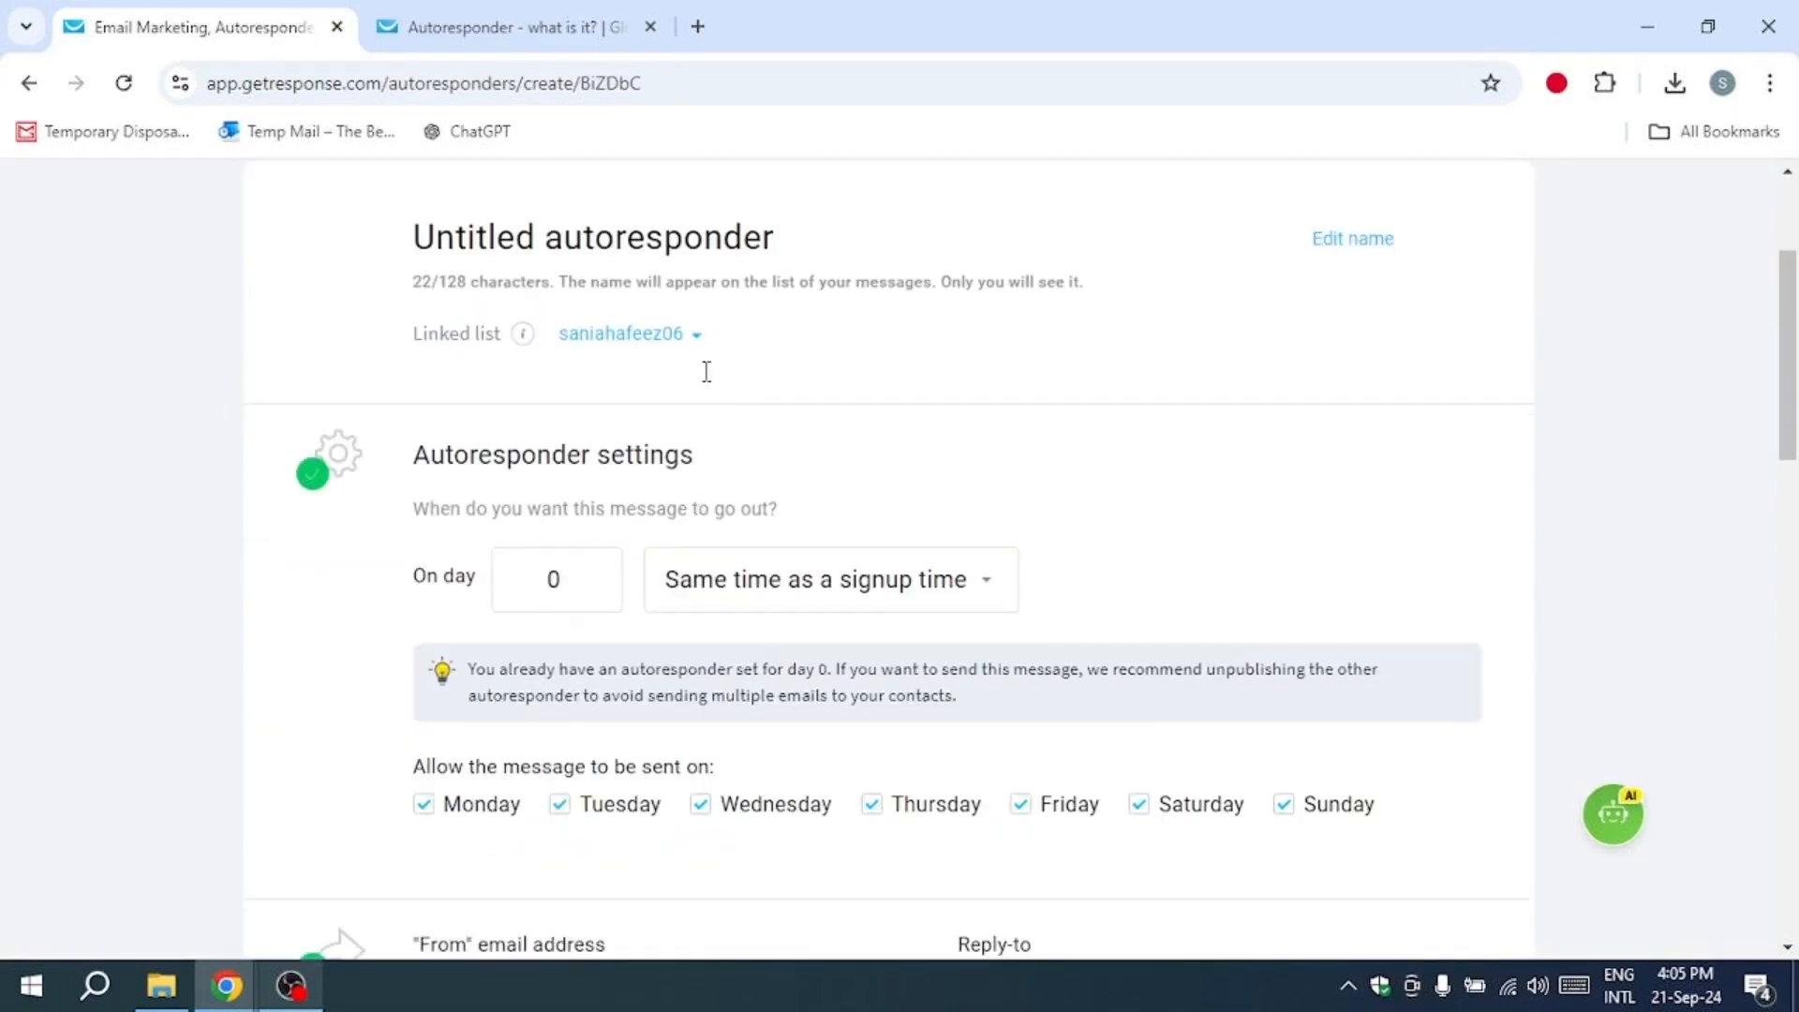
Step: Replace the new autoresponder's subject line with "email design 2"
scroll(705, 371, down, 3)
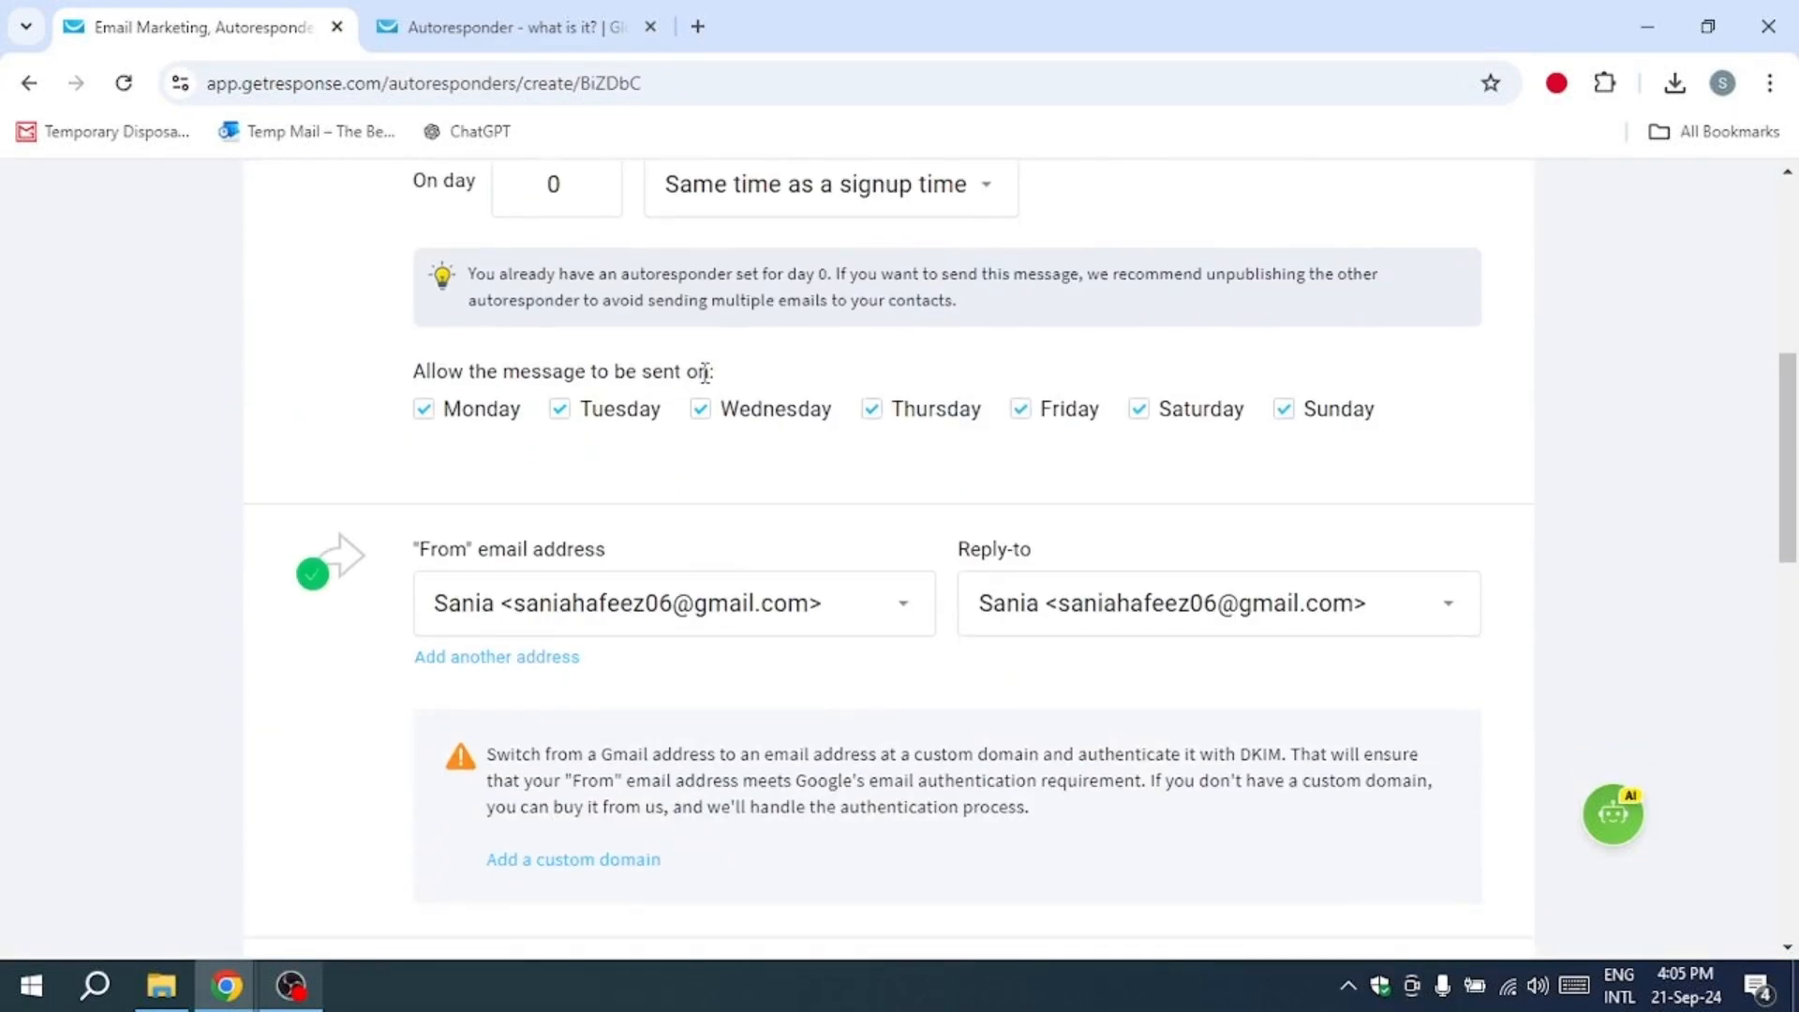
scroll(703, 379, up, 3)
scroll(701, 386, down, 5)
scroll(701, 386, down, 3)
drag(702, 385, 427, 384)
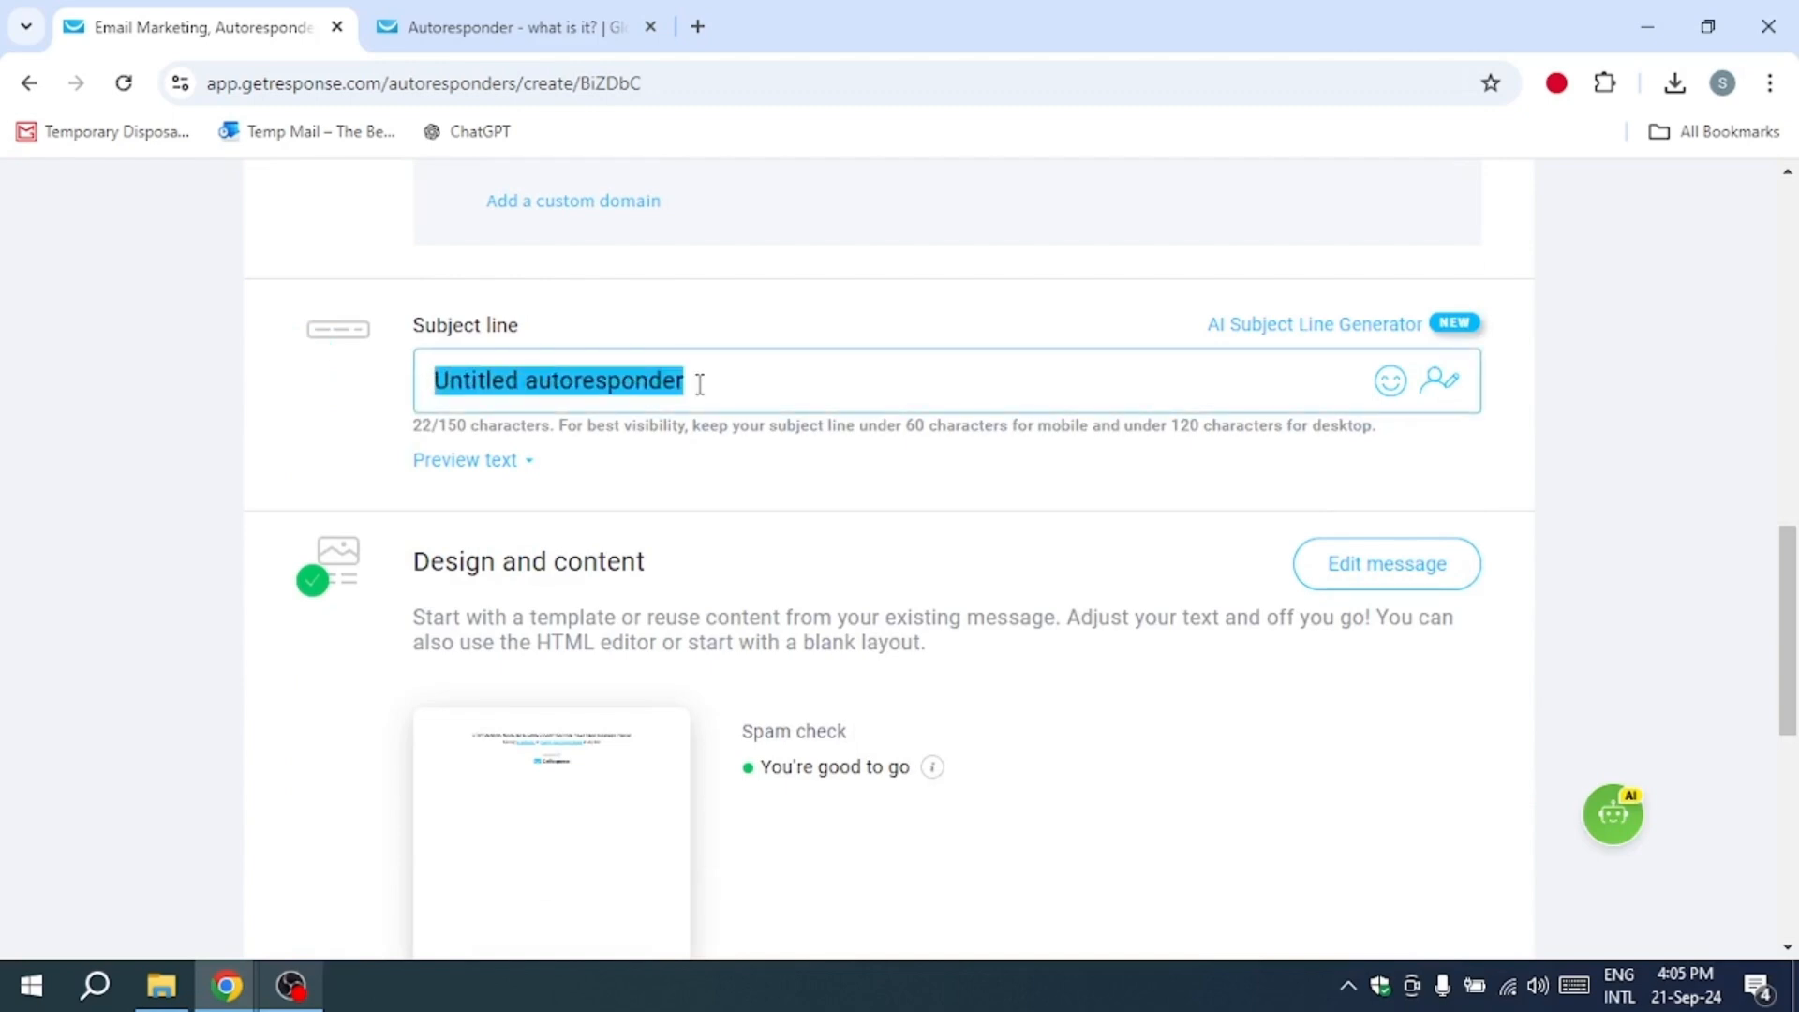
text(email design 2)
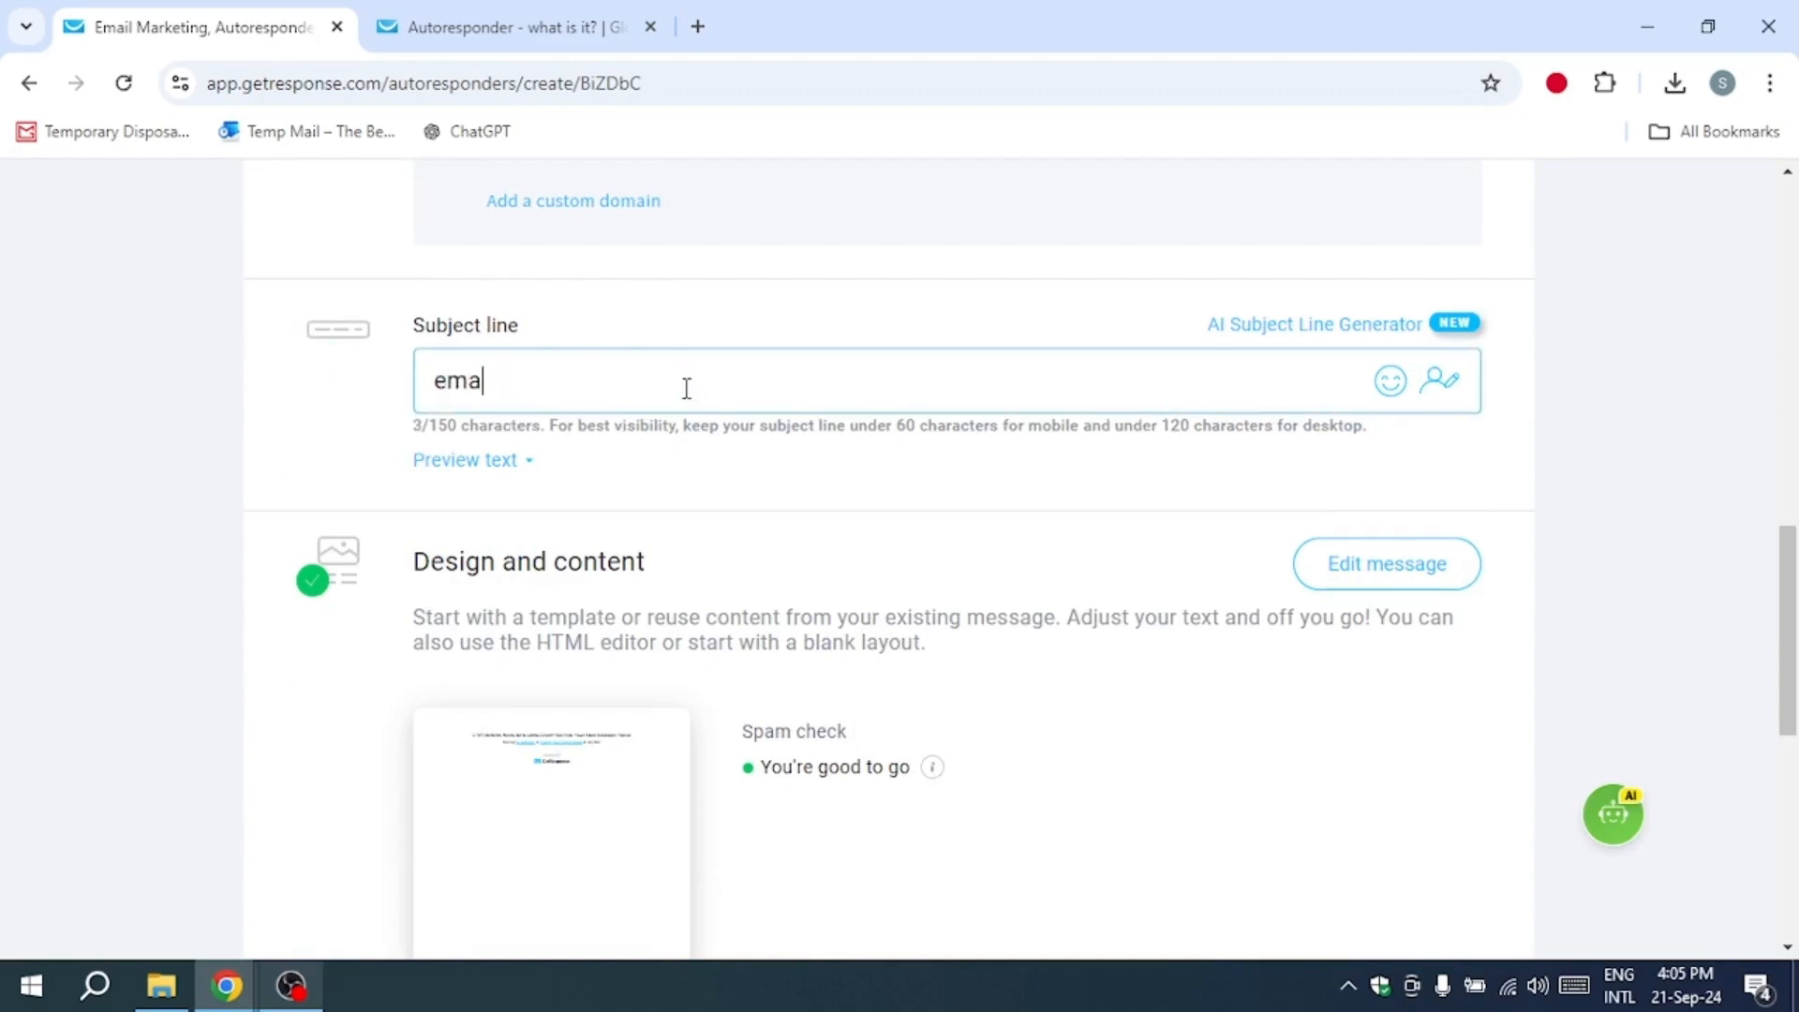
Step: Copy the subject line "email design 2" and paste it over the autoresponder's name
scroll(671, 382, up, 1)
scroll(671, 381, up, 2)
drag(600, 643, 410, 643)
key(ctrl+c)
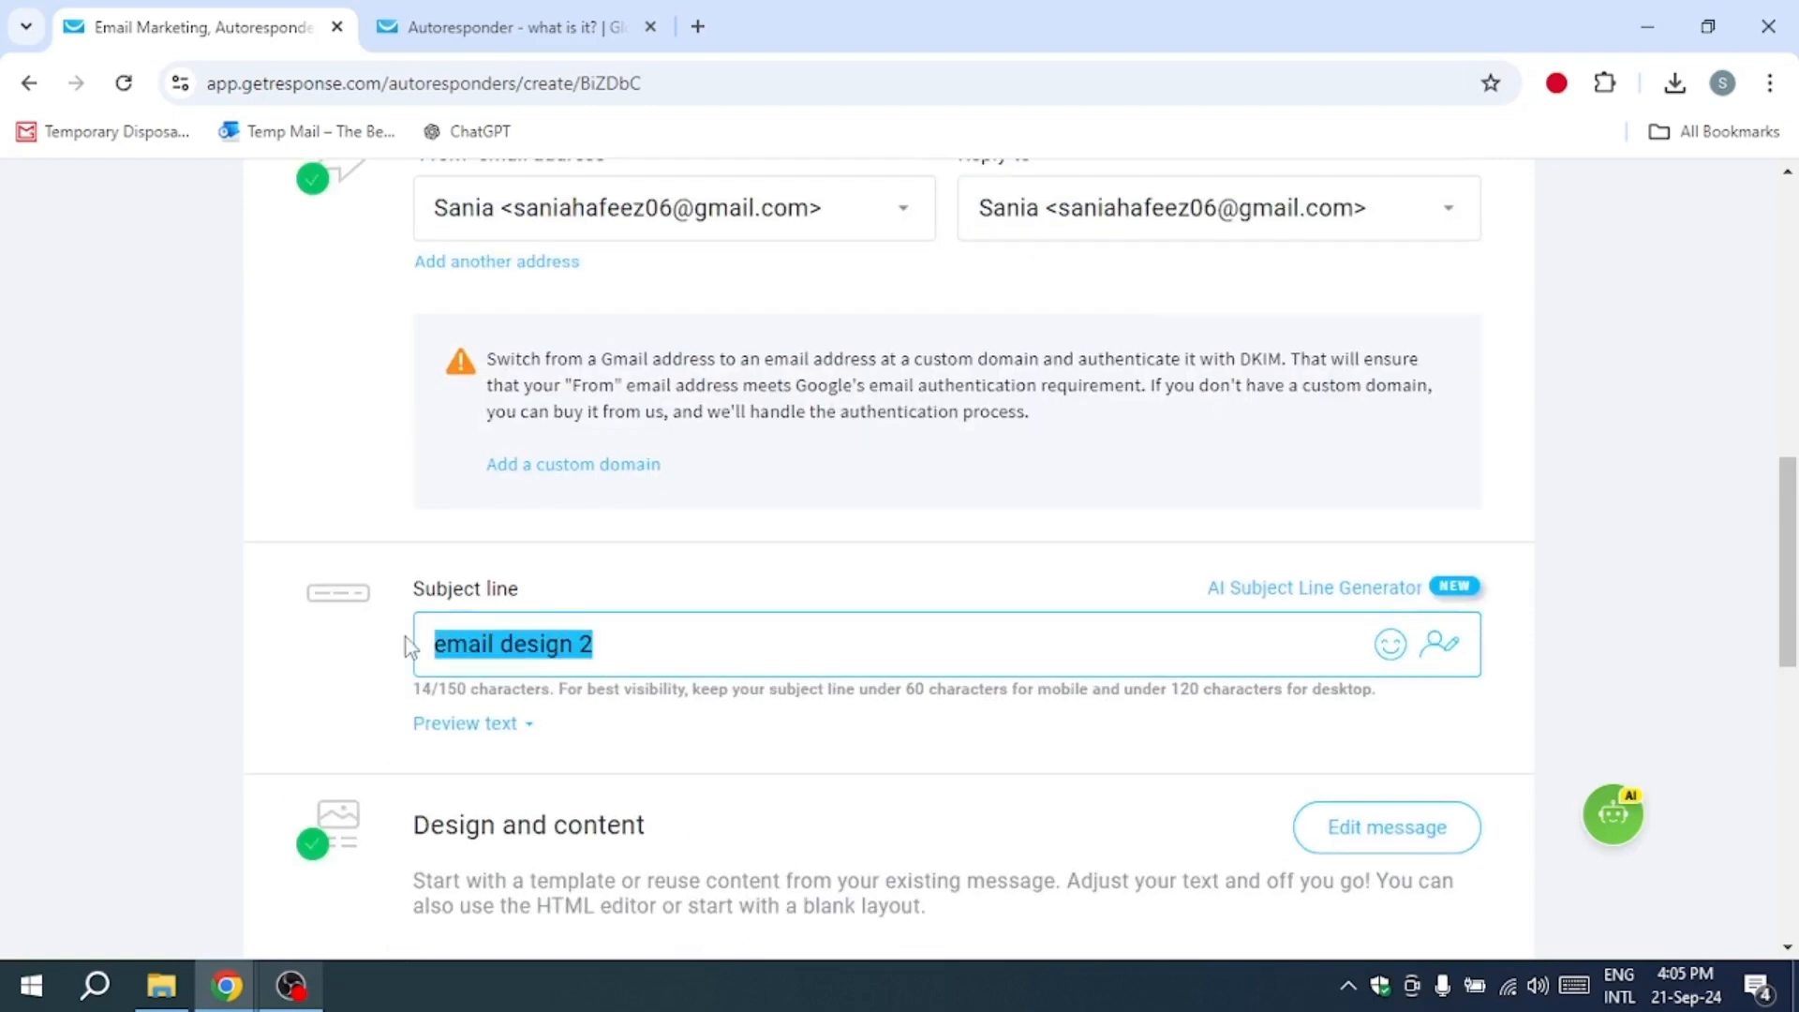
right_click(458, 643)
click(594, 213)
scroll(783, 362, up, 10)
drag(784, 364, 414, 367)
right_click(468, 377)
click(706, 534)
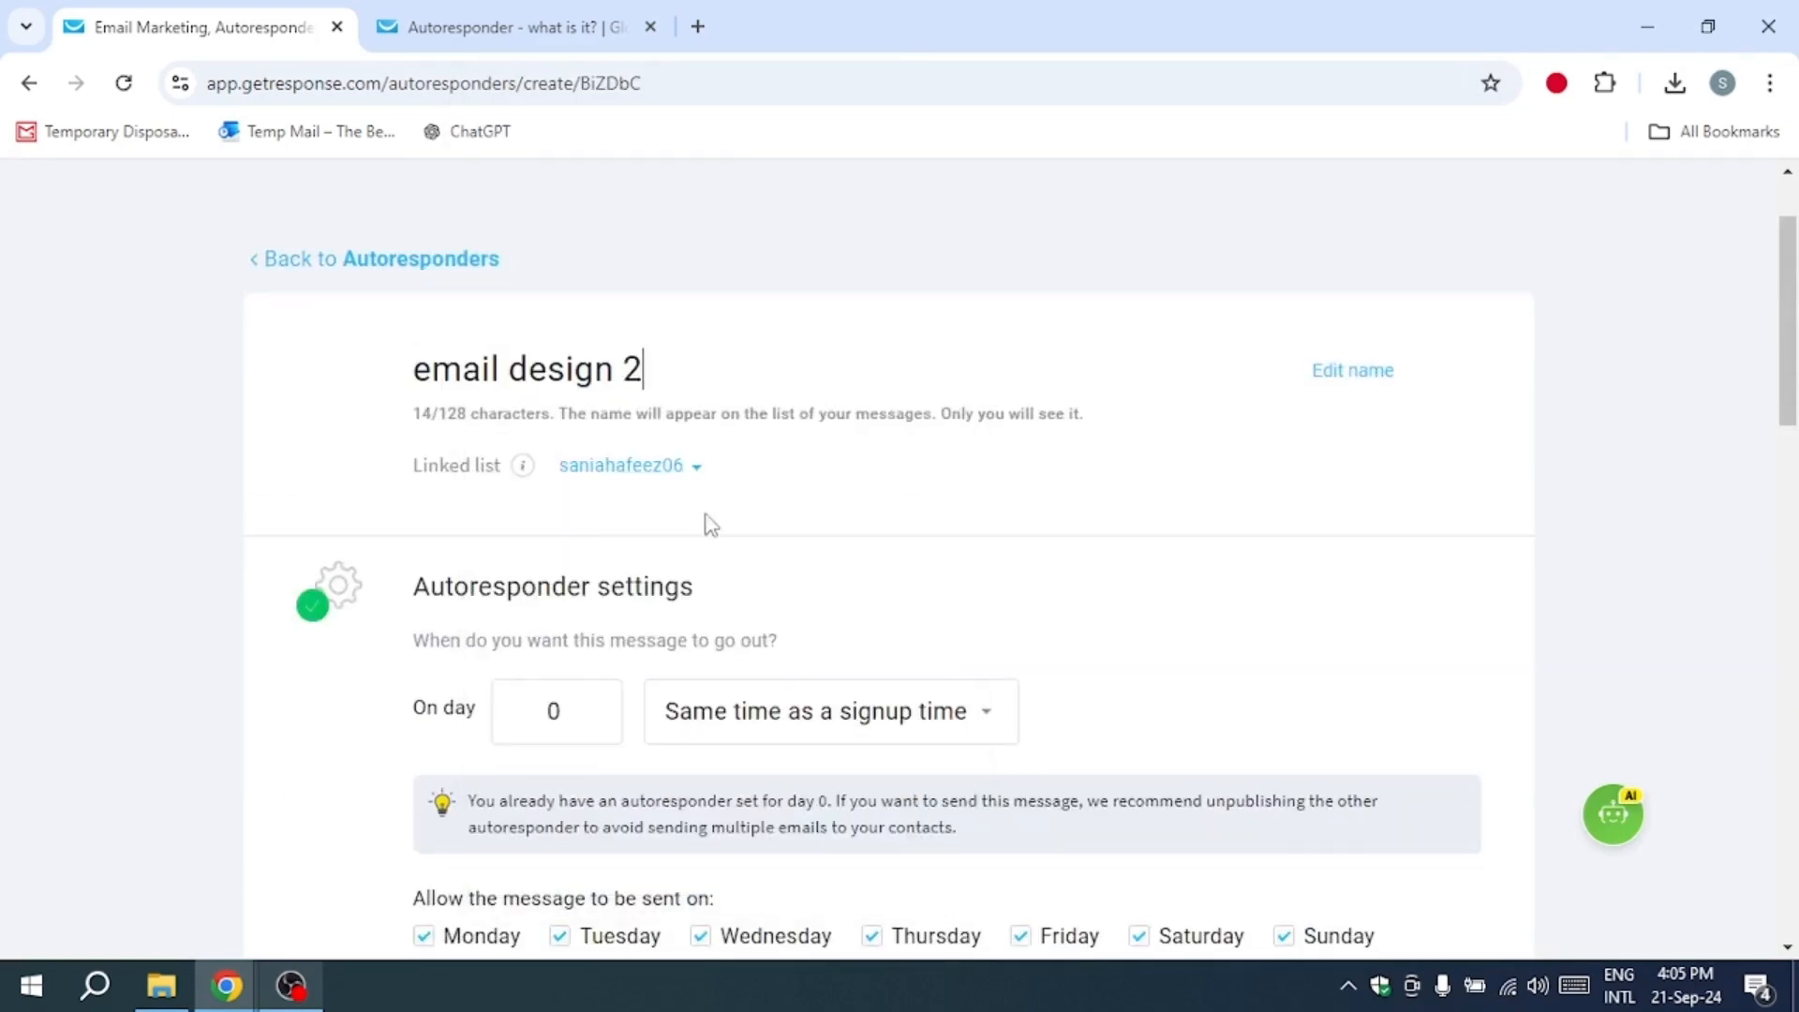
Step: Open the message for editing and add a text block to the empty layout section
scroll(706, 506, down, 10)
click(1361, 323)
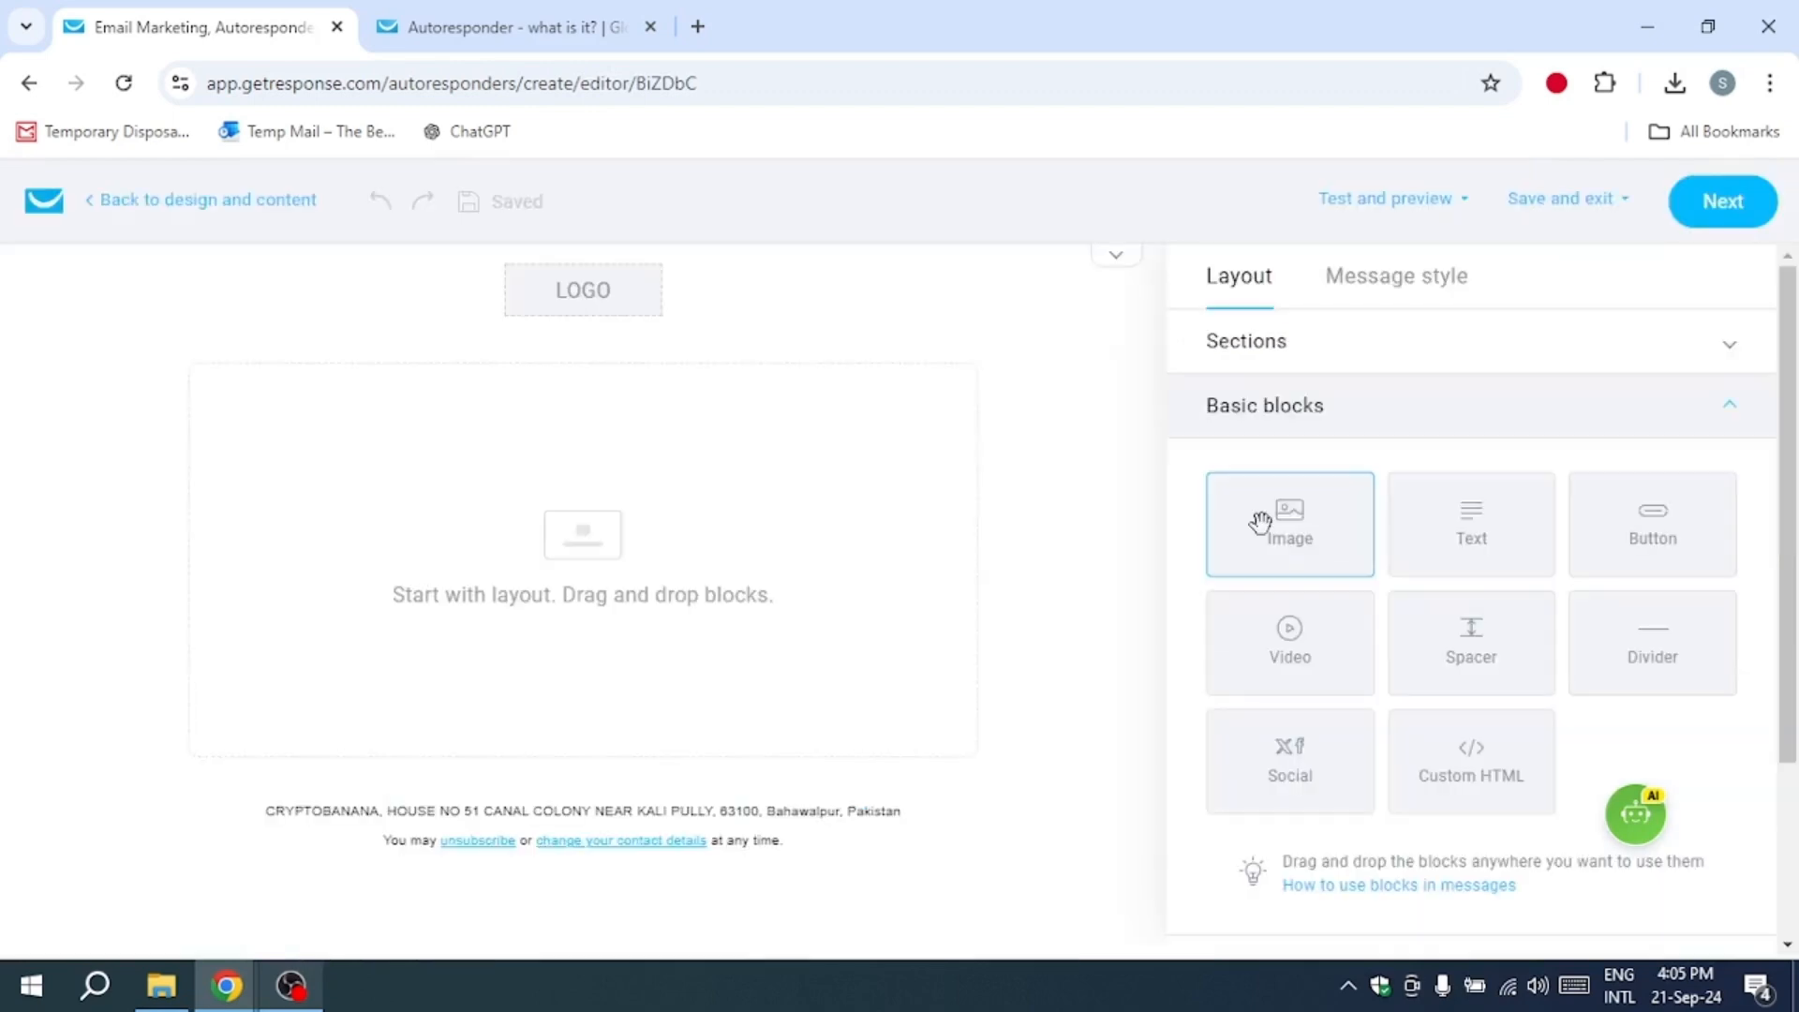
click(1151, 589)
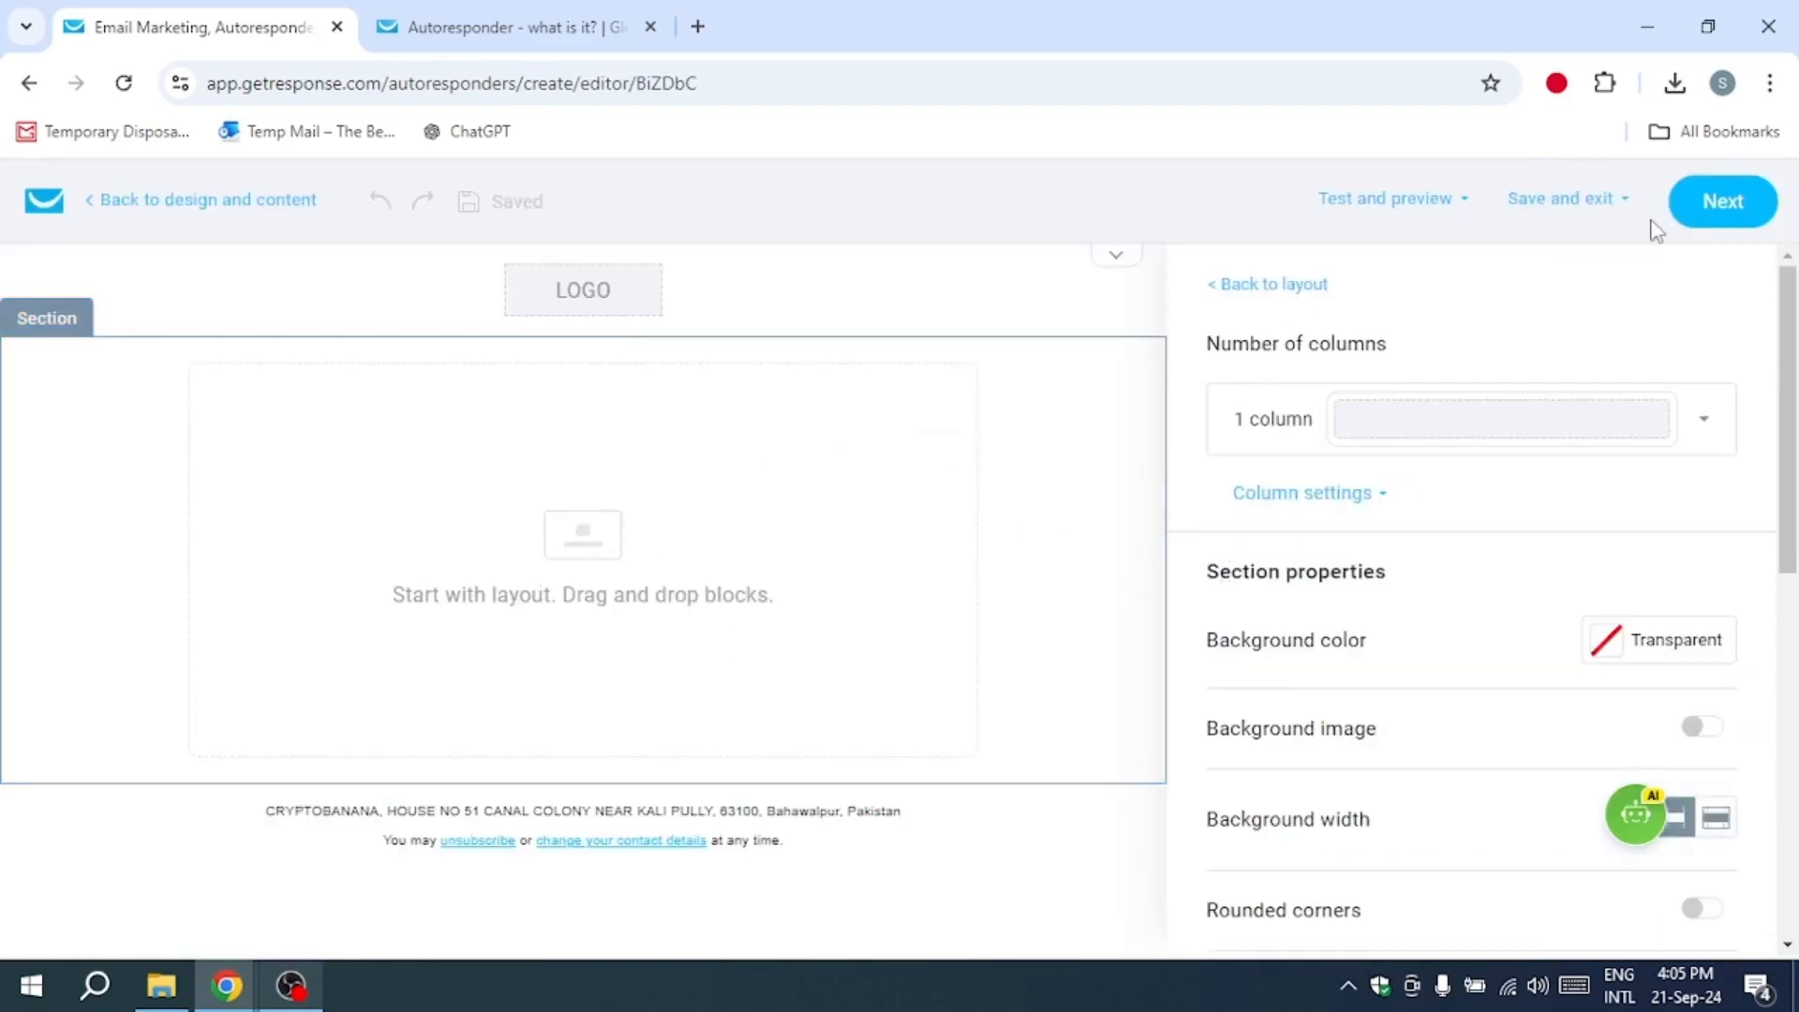
click(1218, 284)
drag(1432, 526, 619, 520)
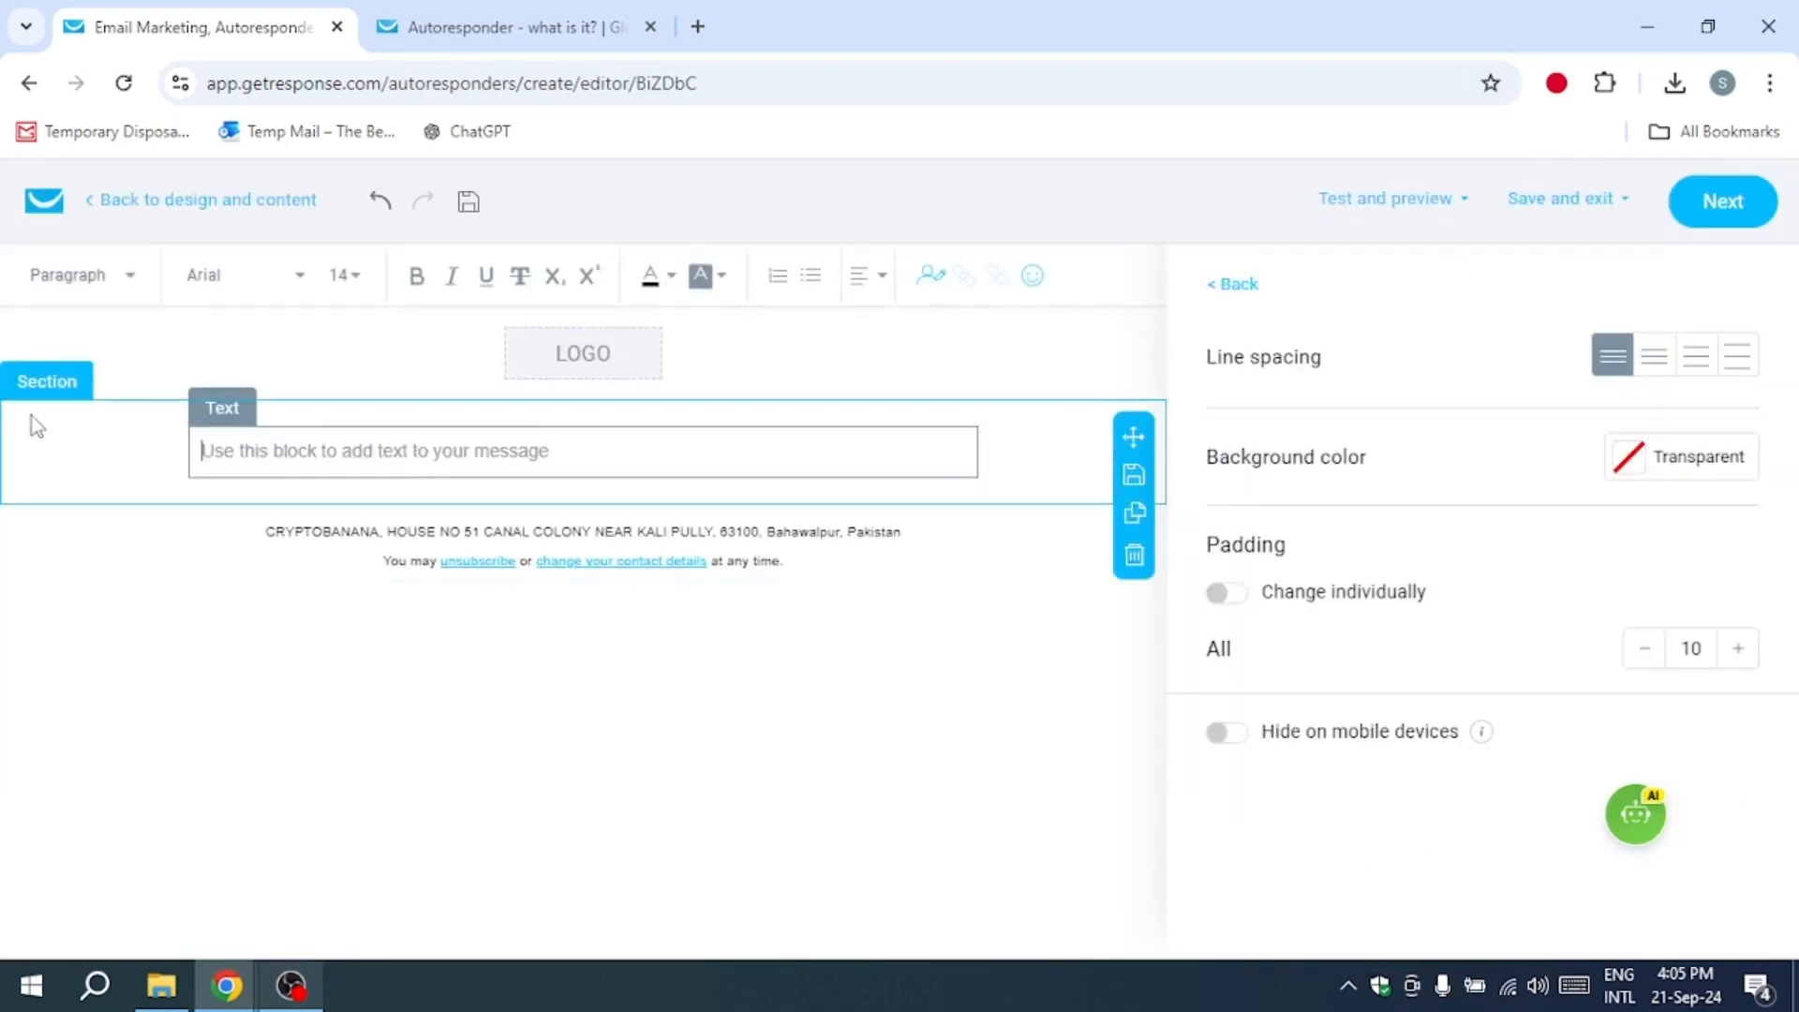
Step: Write "your email here" in the new text block and return to the autoresponder settings
text(your email here)
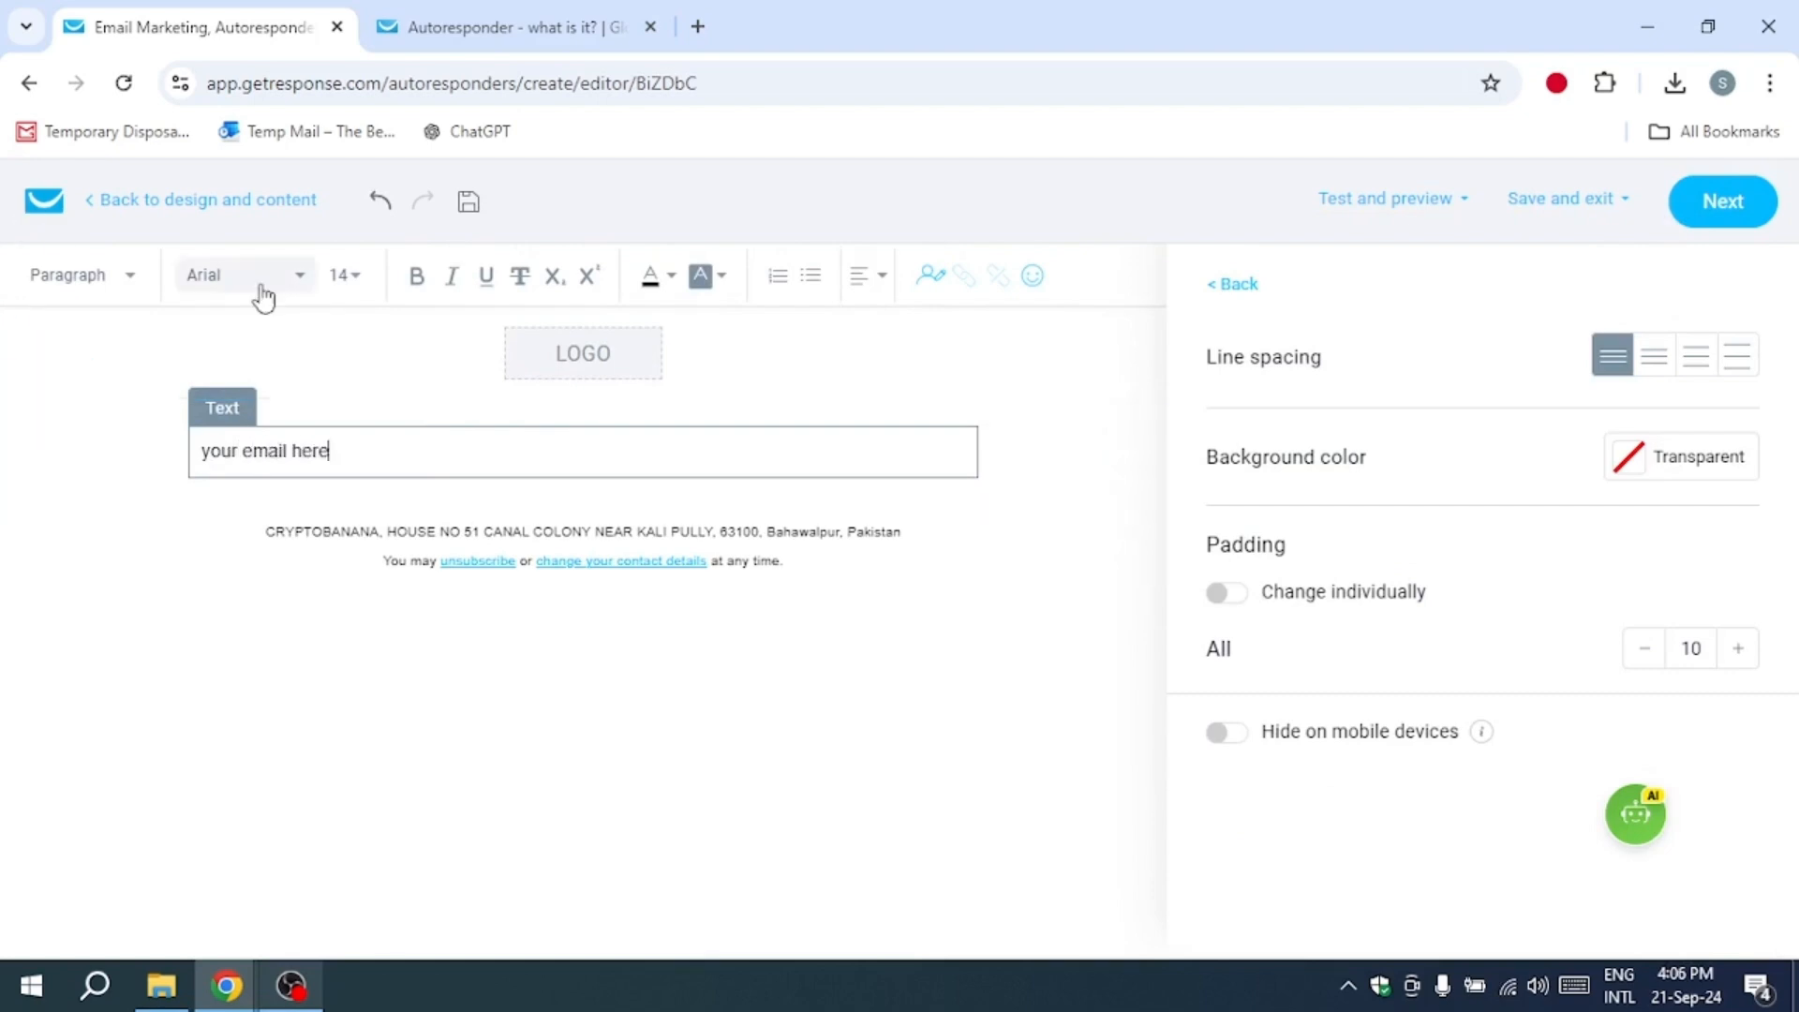
click(1689, 208)
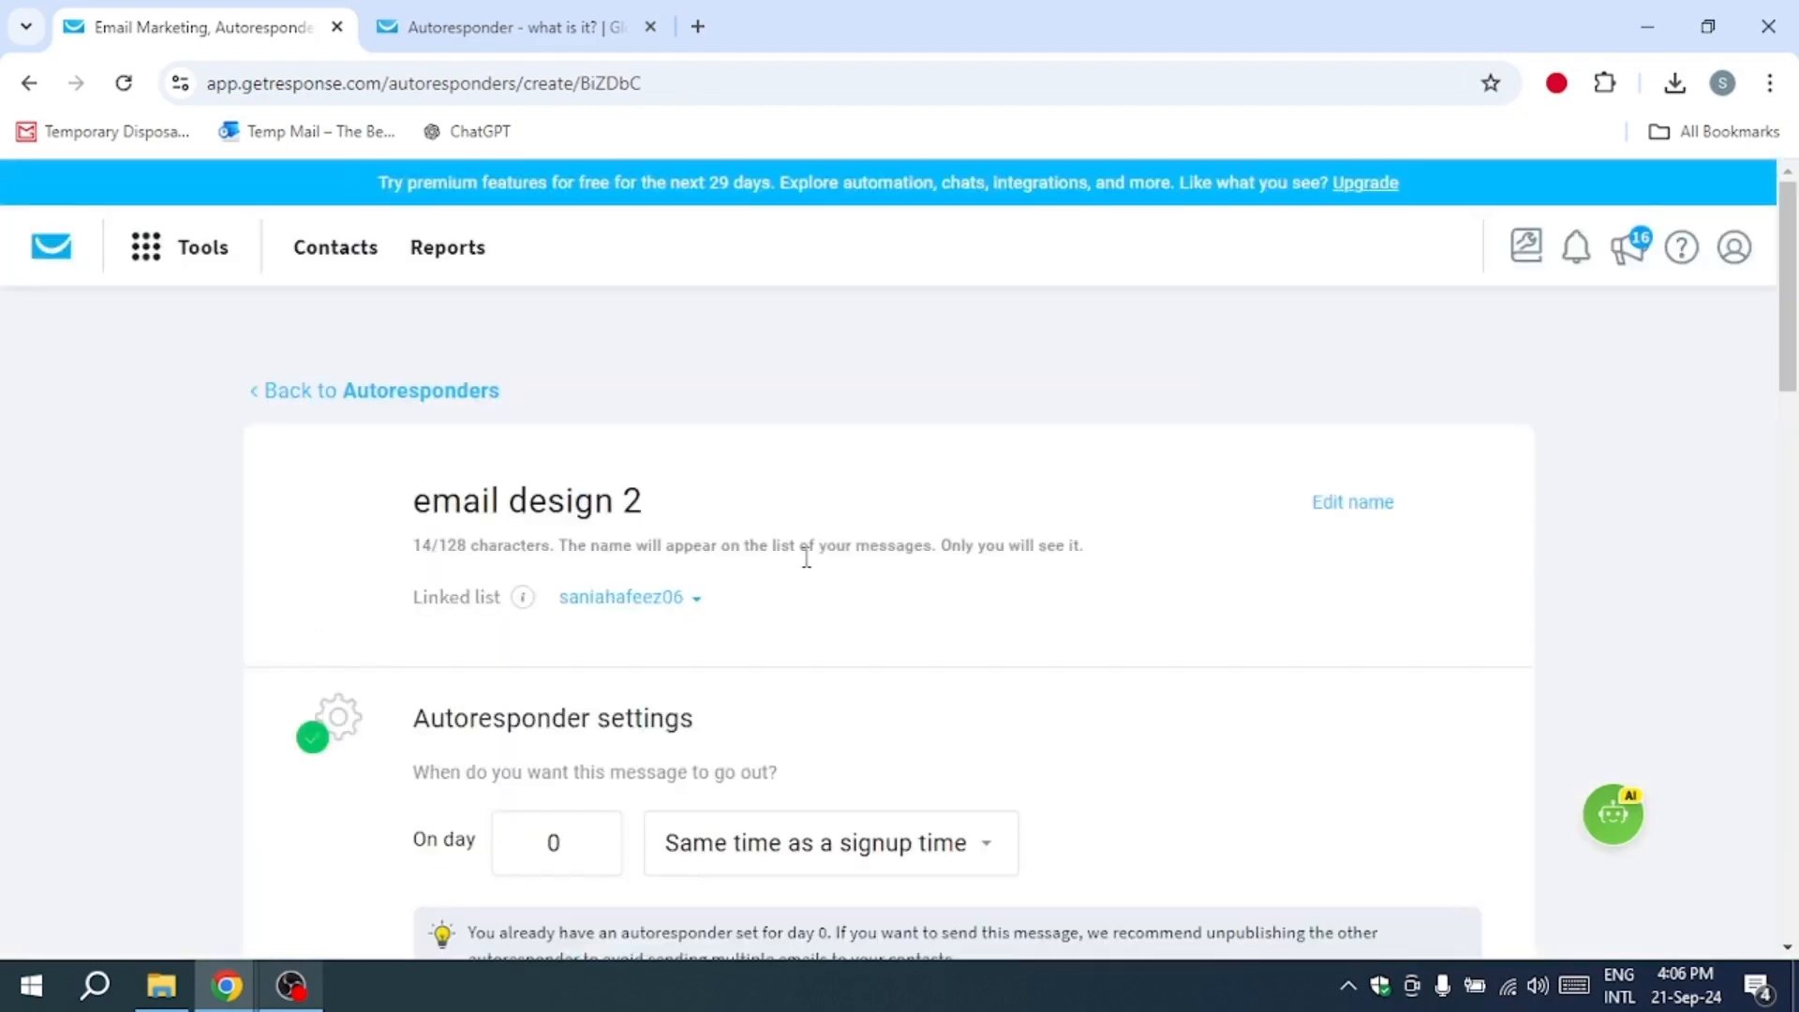
Step: Publish the "email design 2" autoresponder and send it immediately to the contact further down the cycle
scroll(484, 692, down, 5)
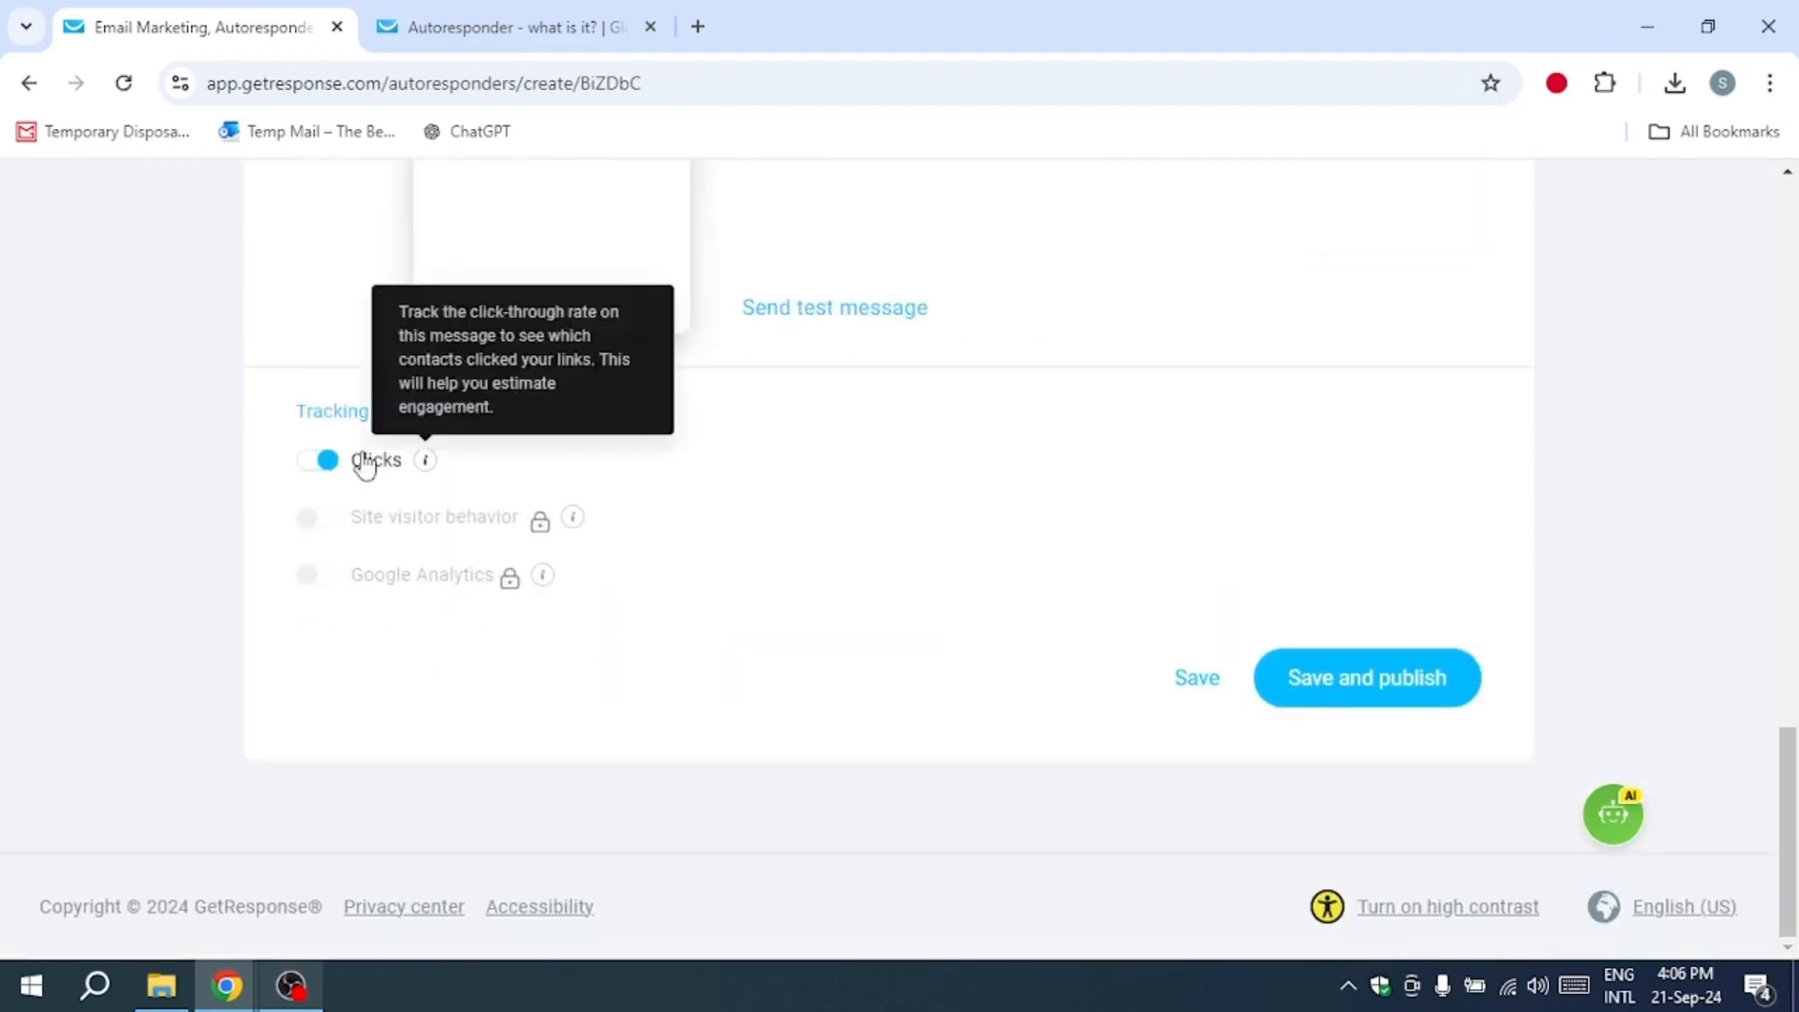
click(1312, 682)
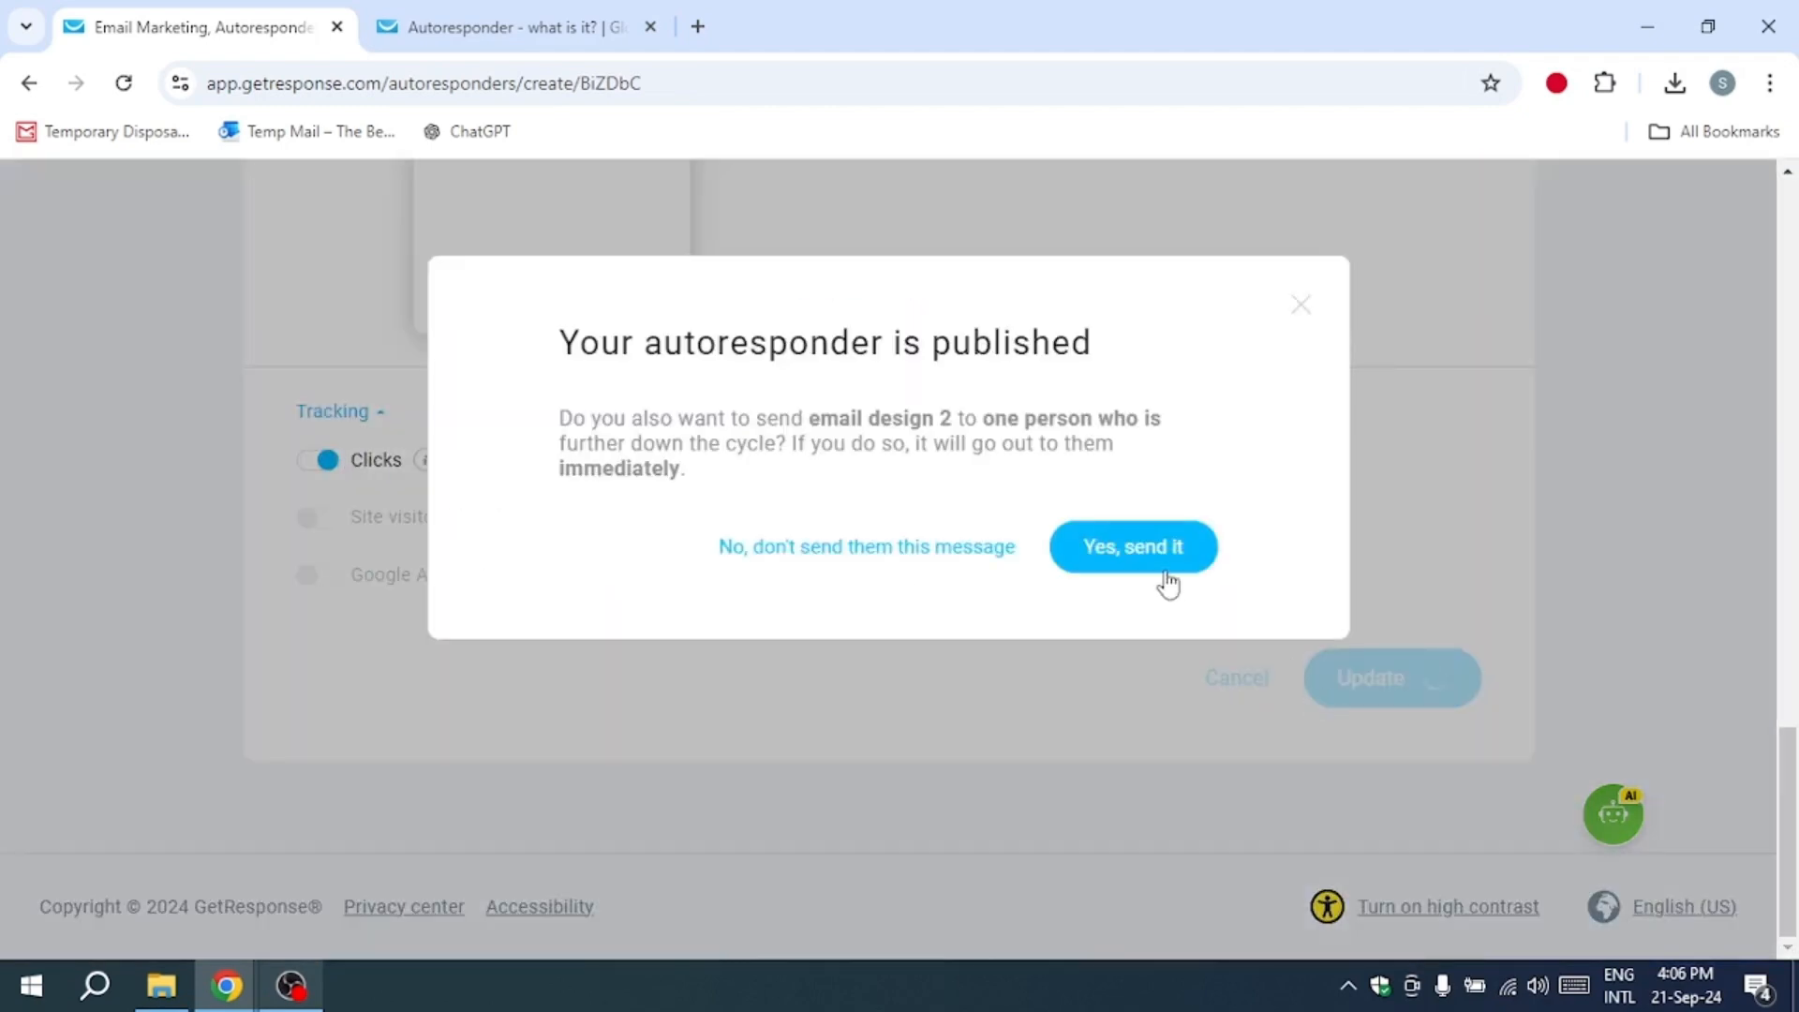
click(1162, 567)
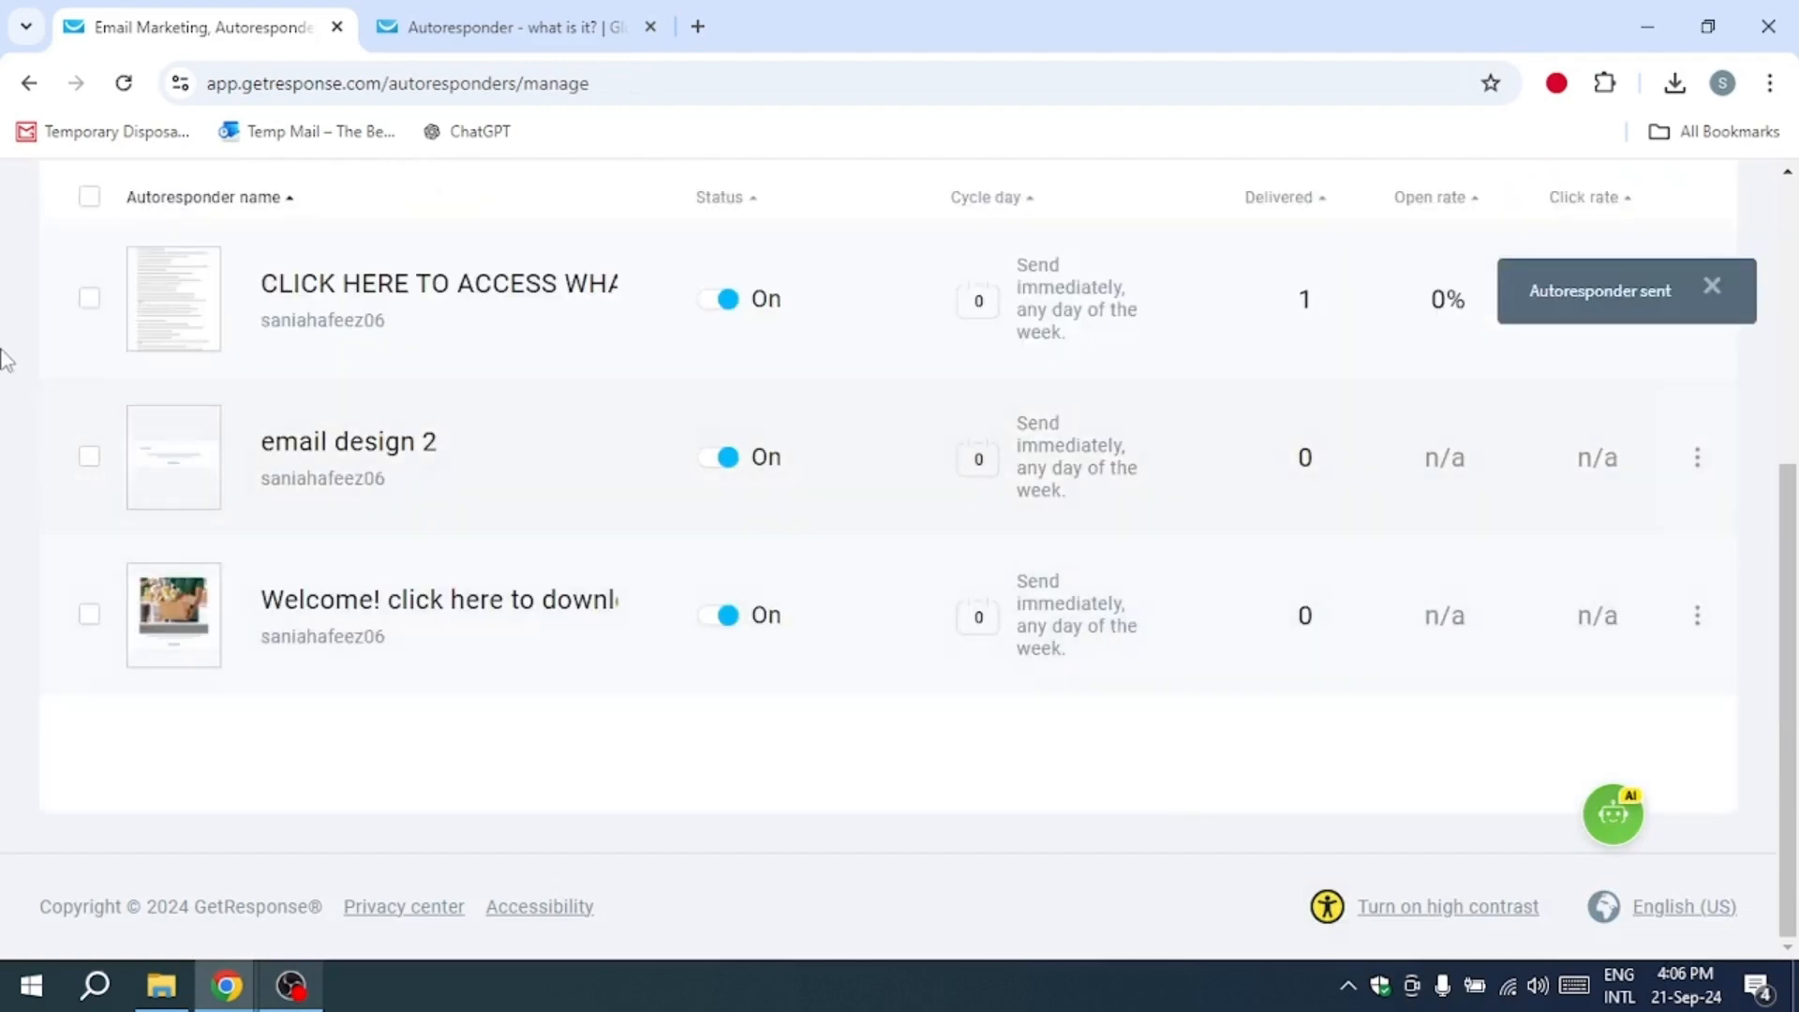
Step: Select the "email design 2" and welcome autoresponders in the list
click(88, 458)
click(91, 615)
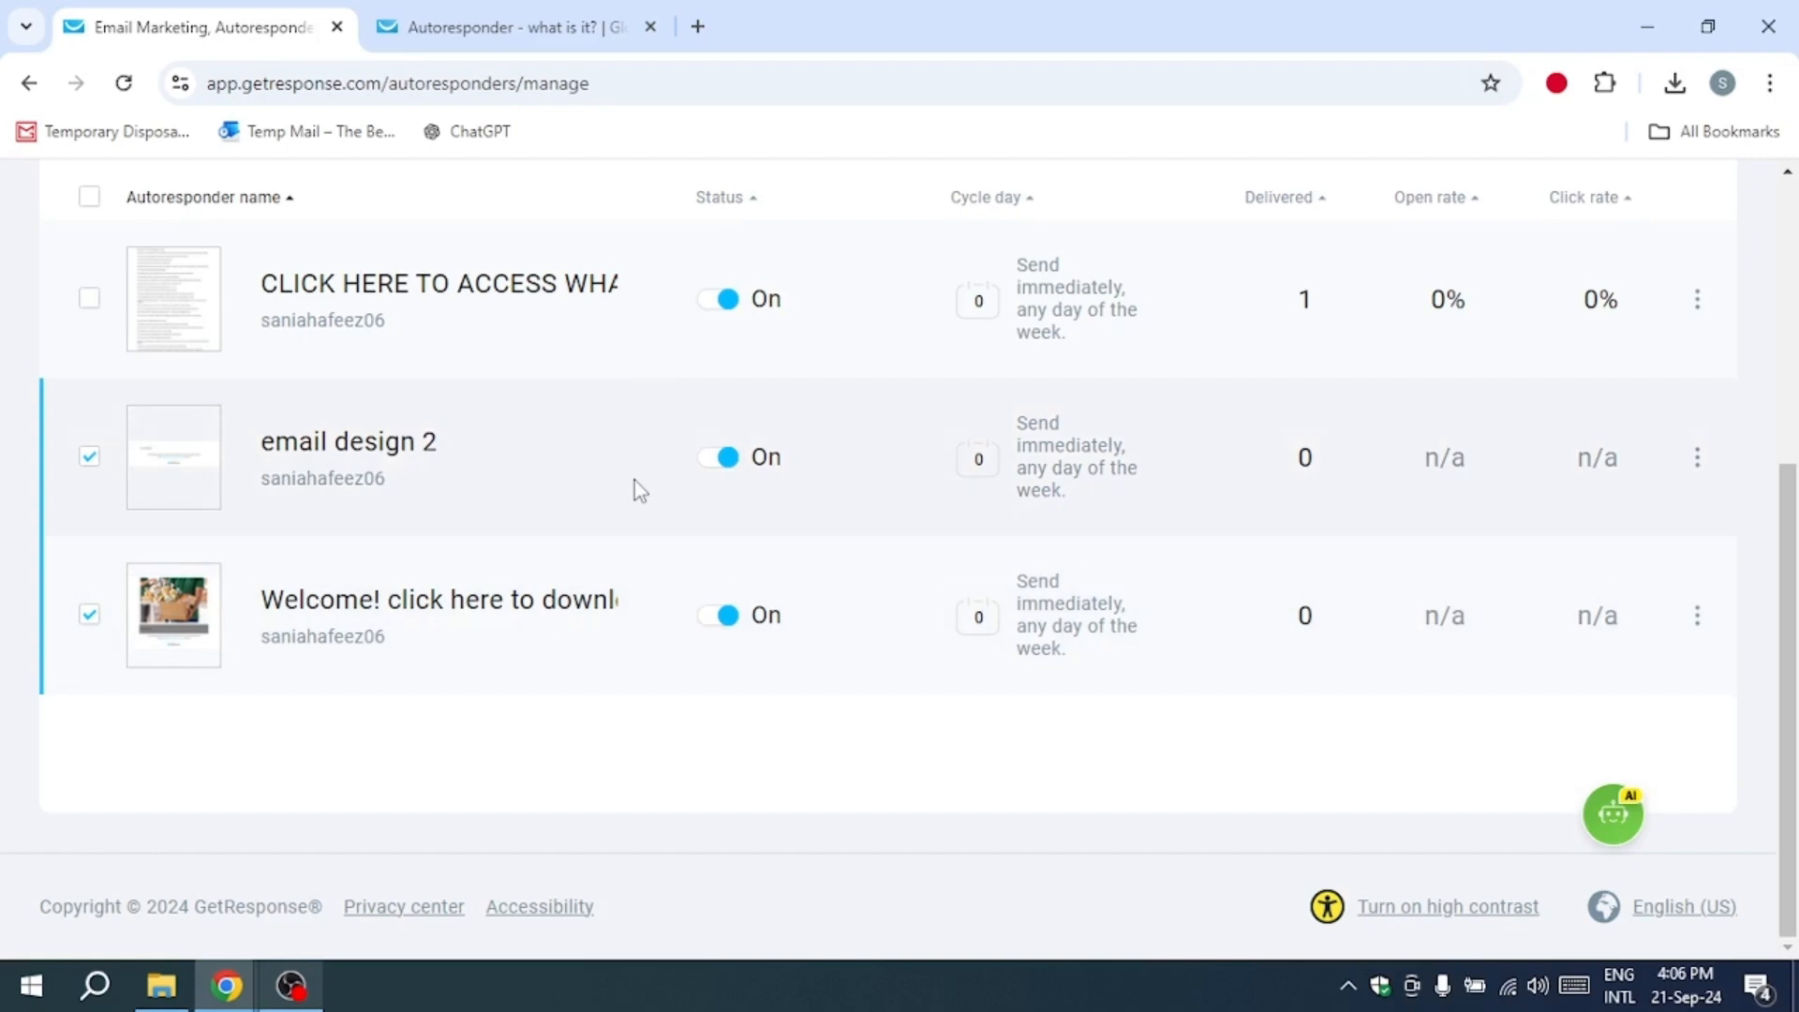
Step: Switch to the GetResponse website and examine its pricing page, including the plan descriptions, the charity discount and the frequently asked questions
click(506, 26)
mouse_move(643, 205)
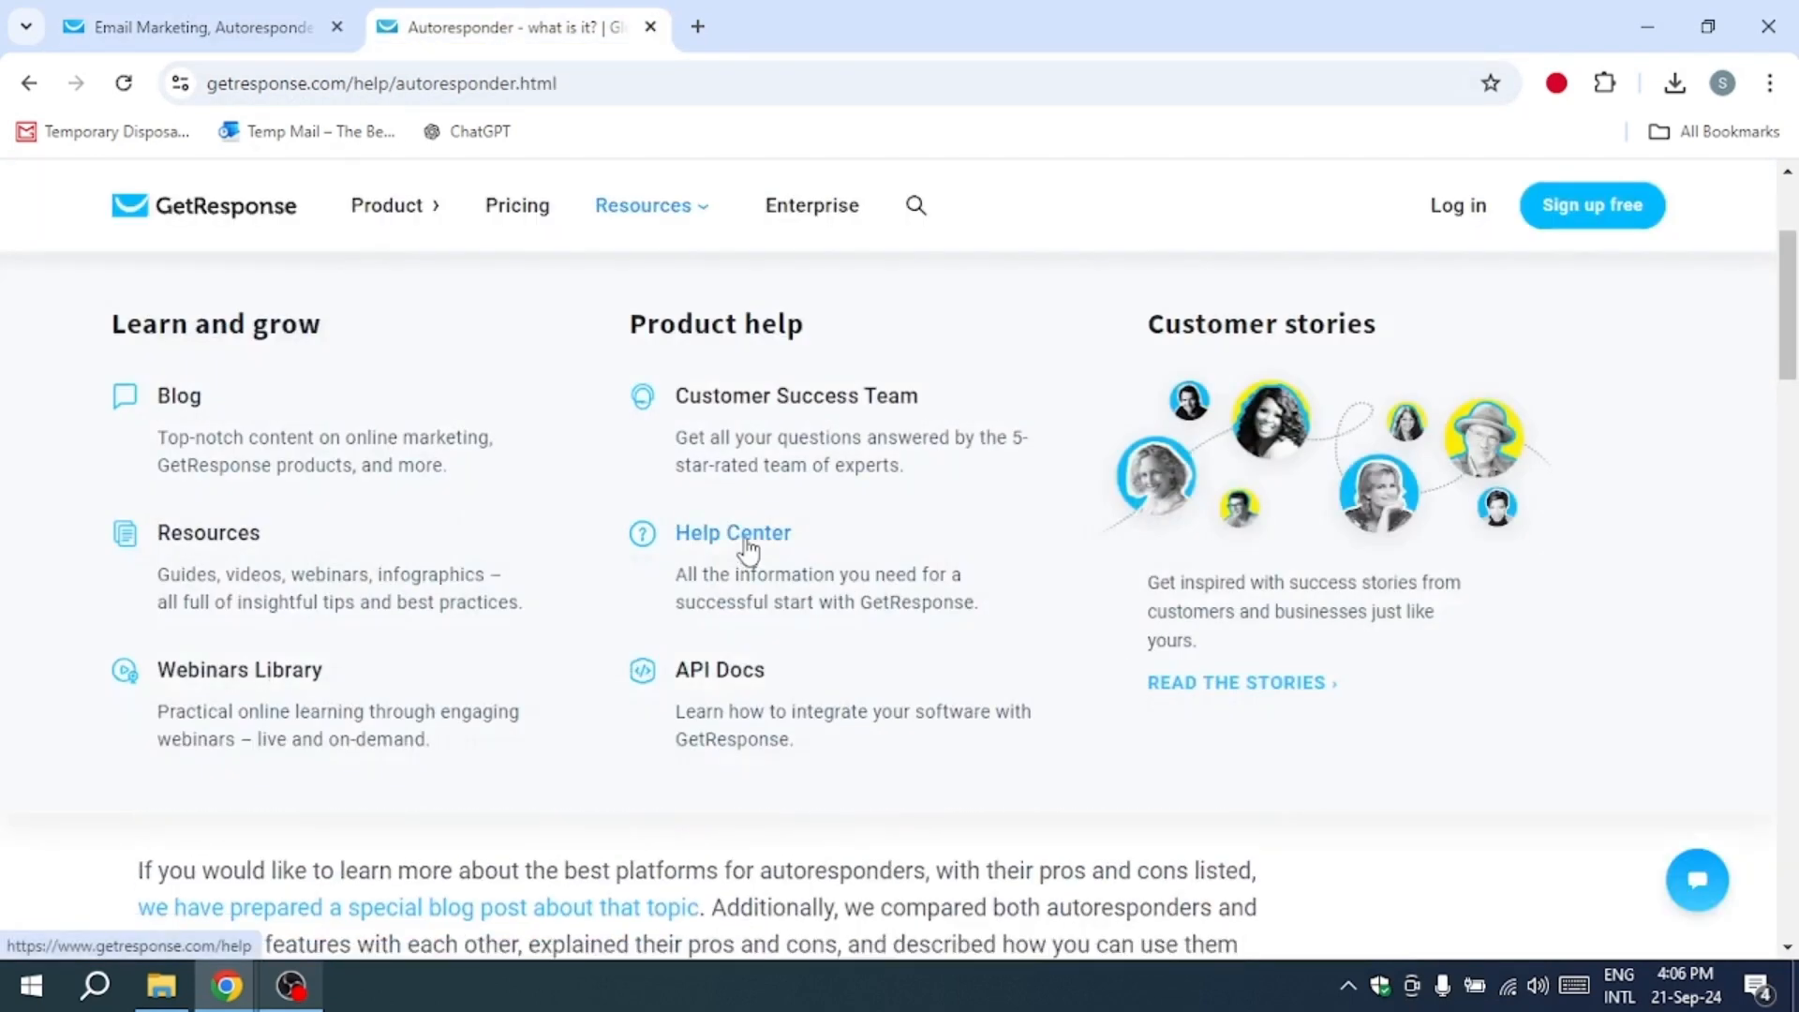
click(517, 214)
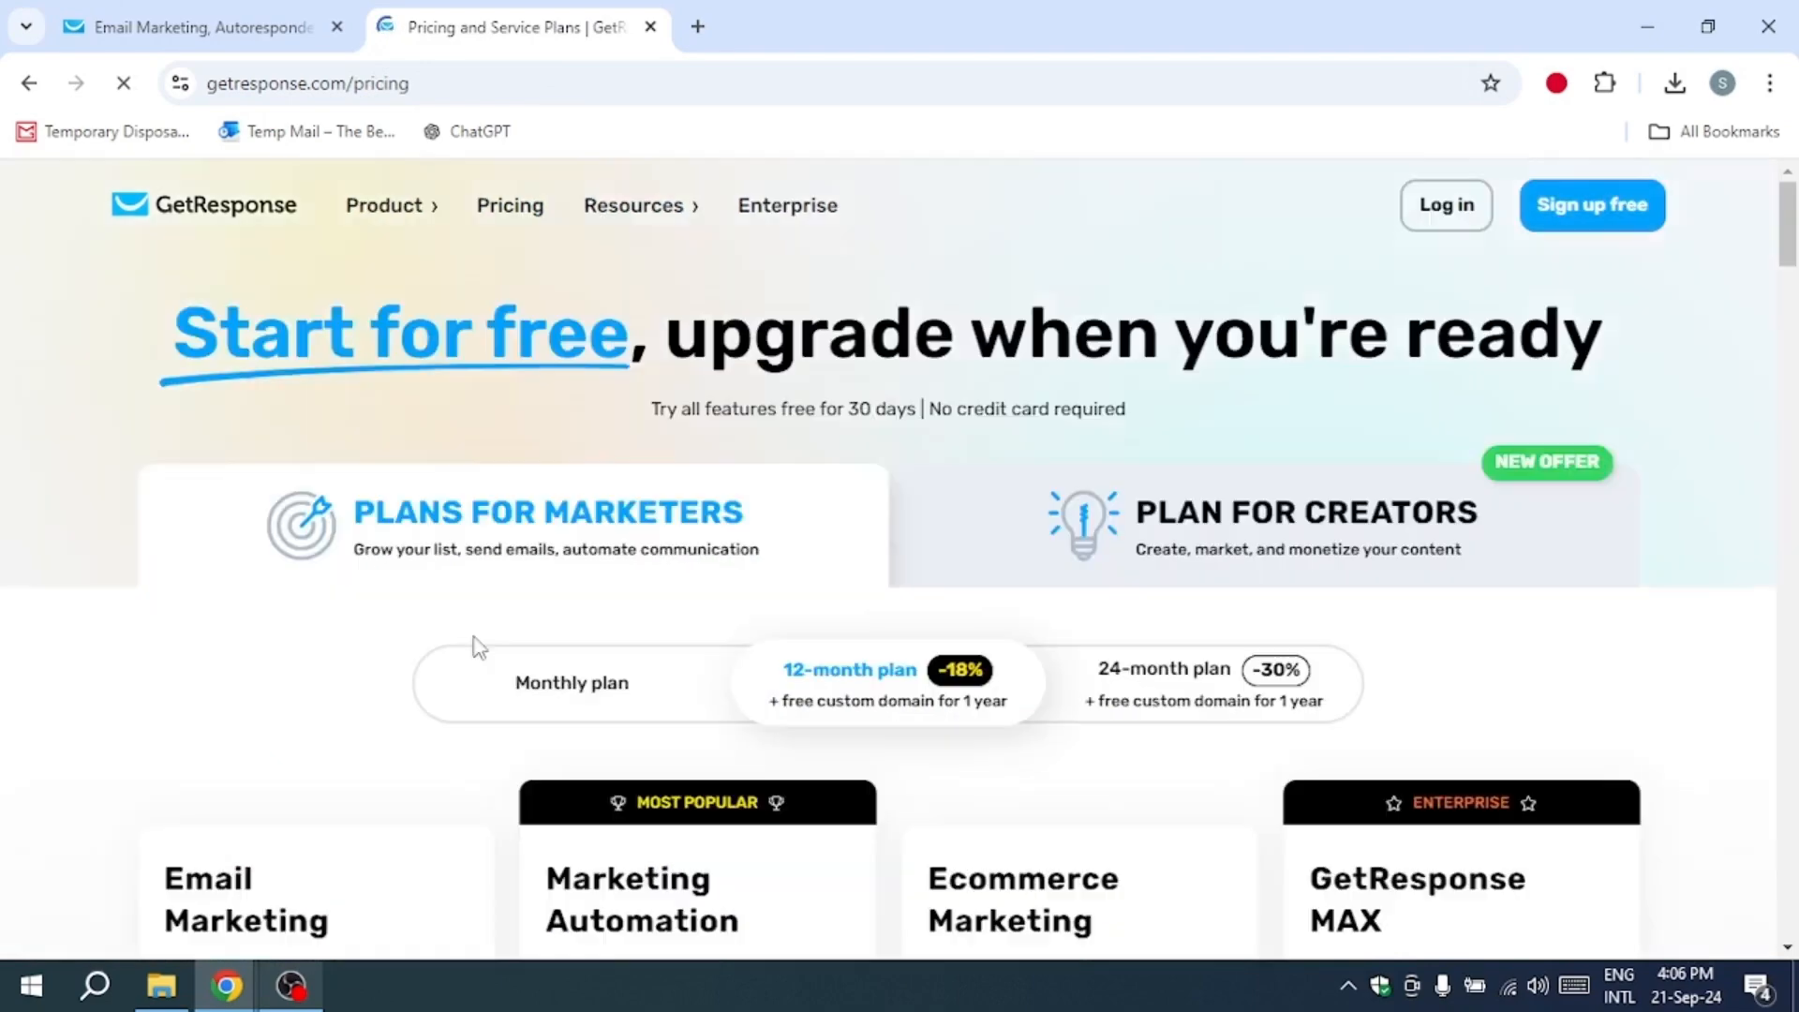
scroll(478, 647, down, 20)
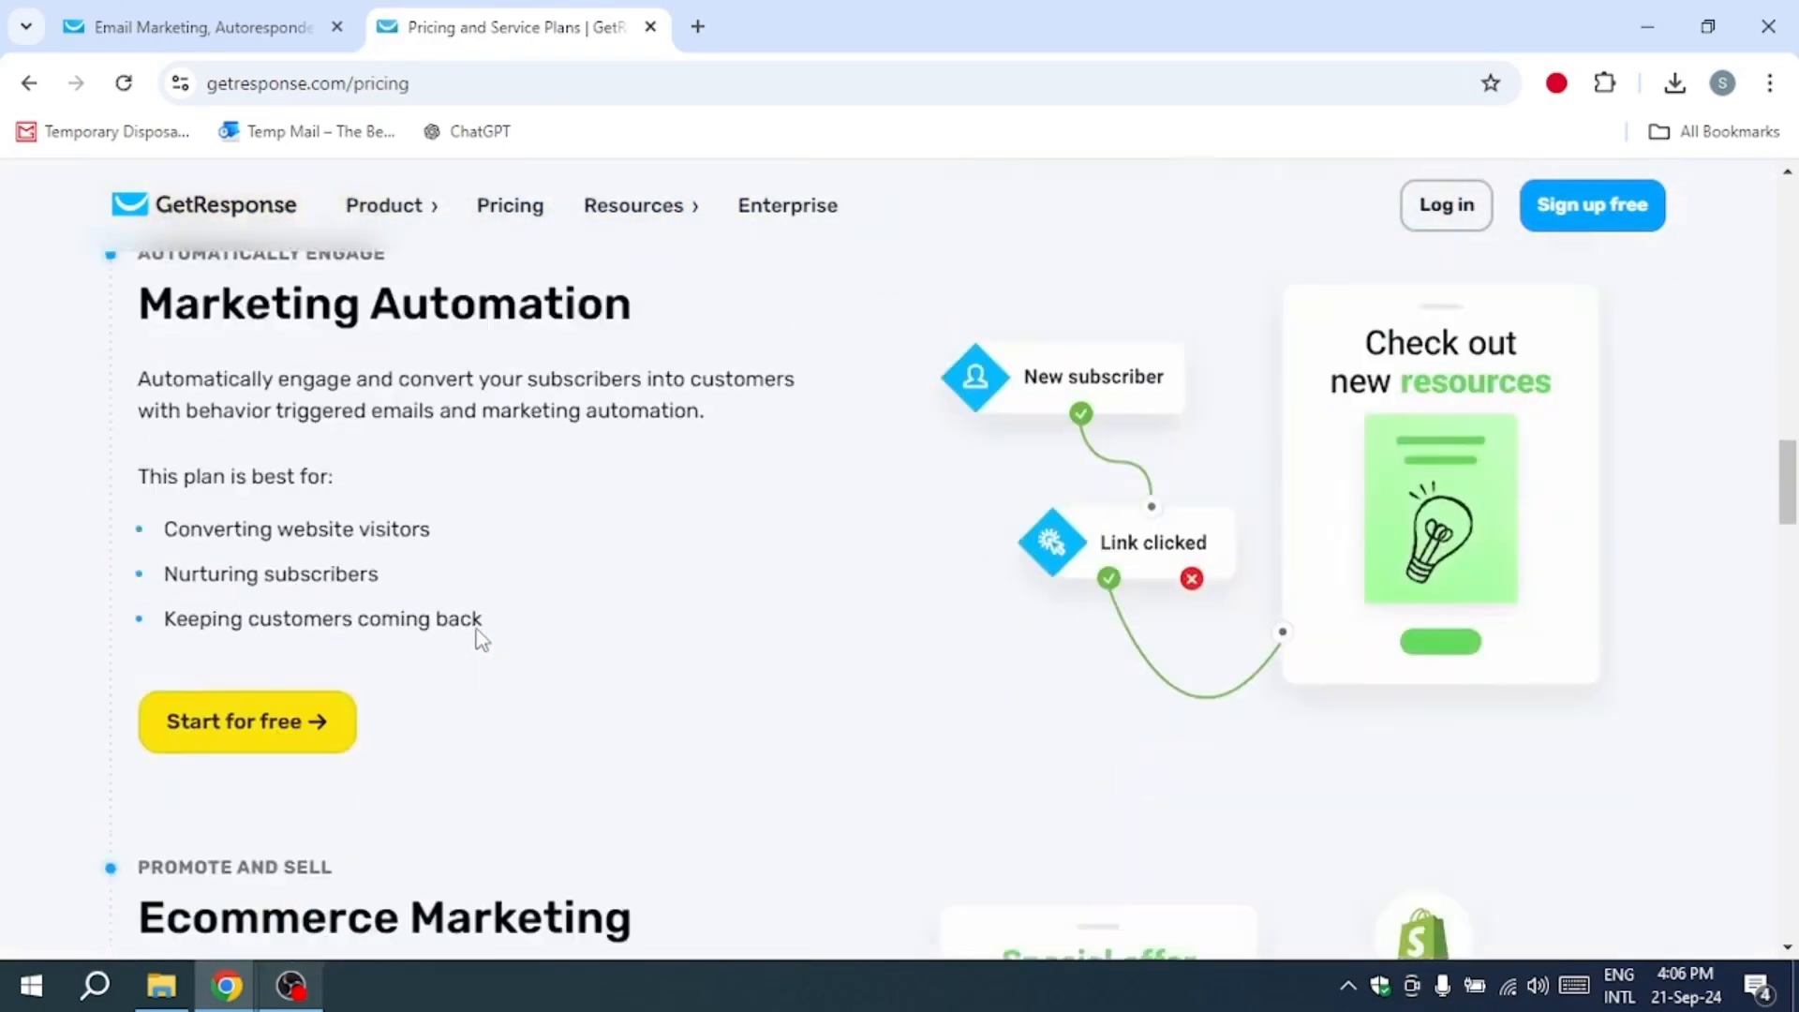
scroll(480, 640, down, 15)
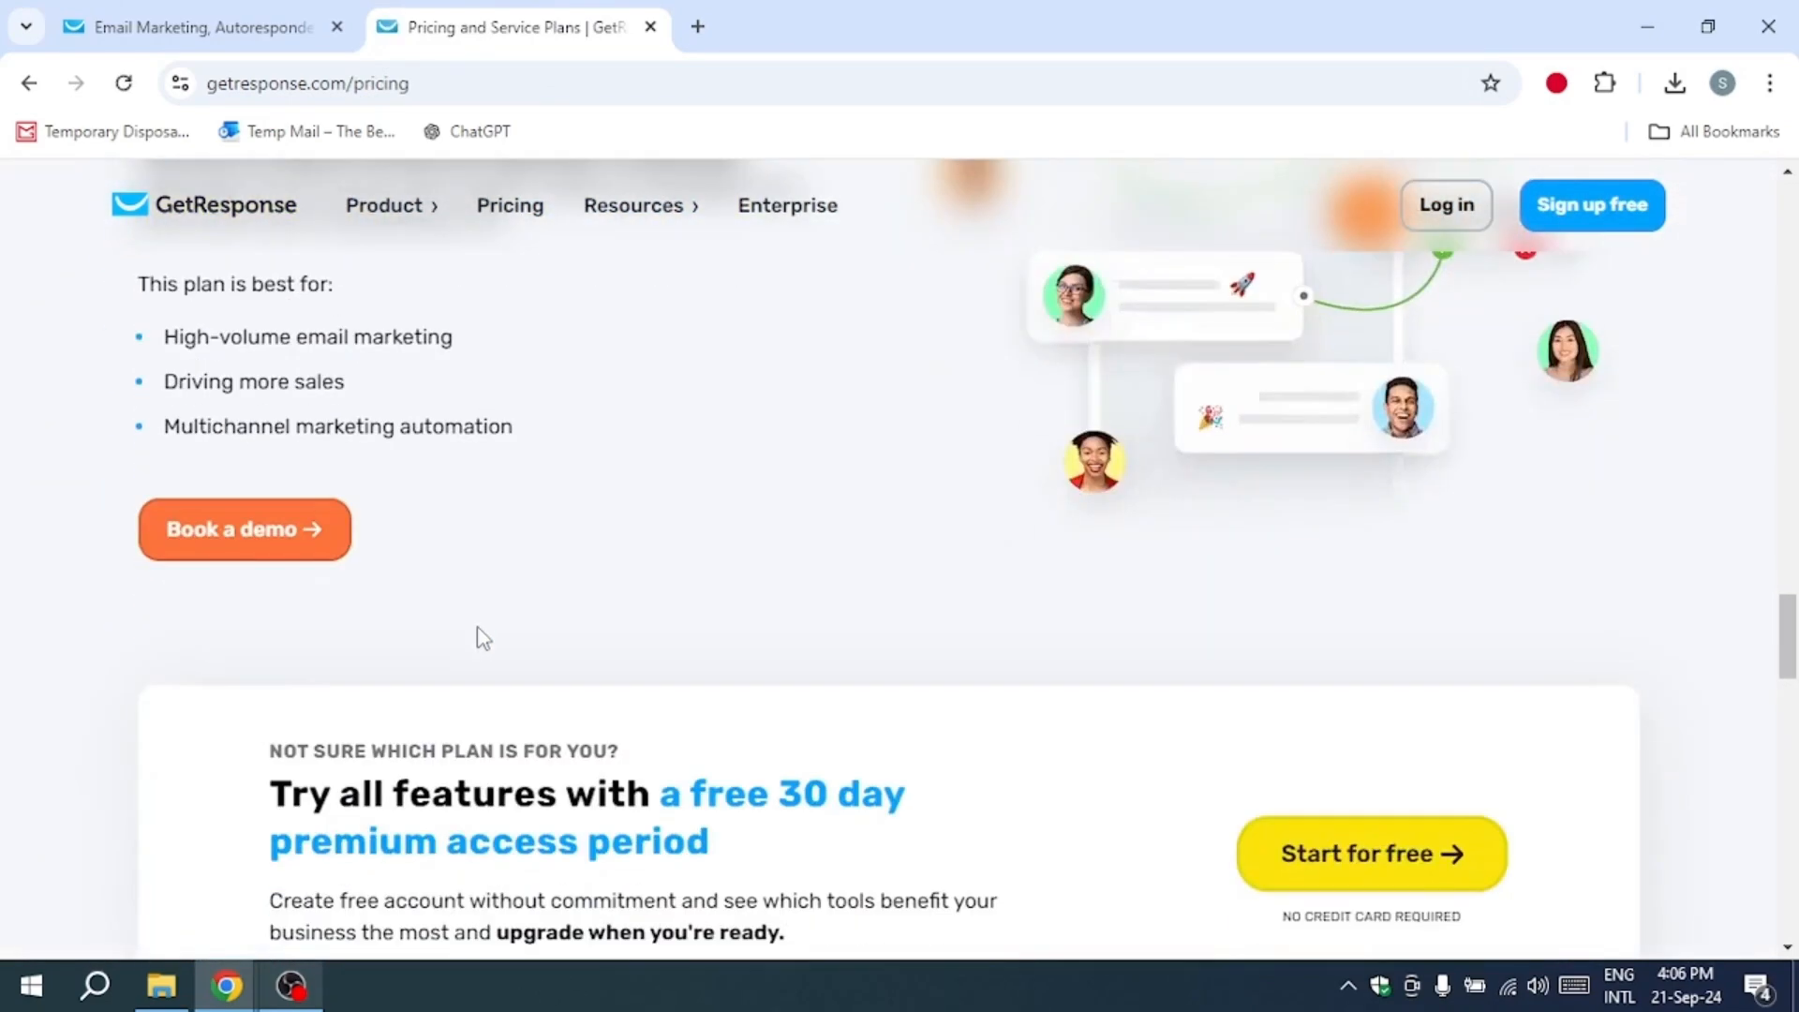
scroll(483, 639, down, 10)
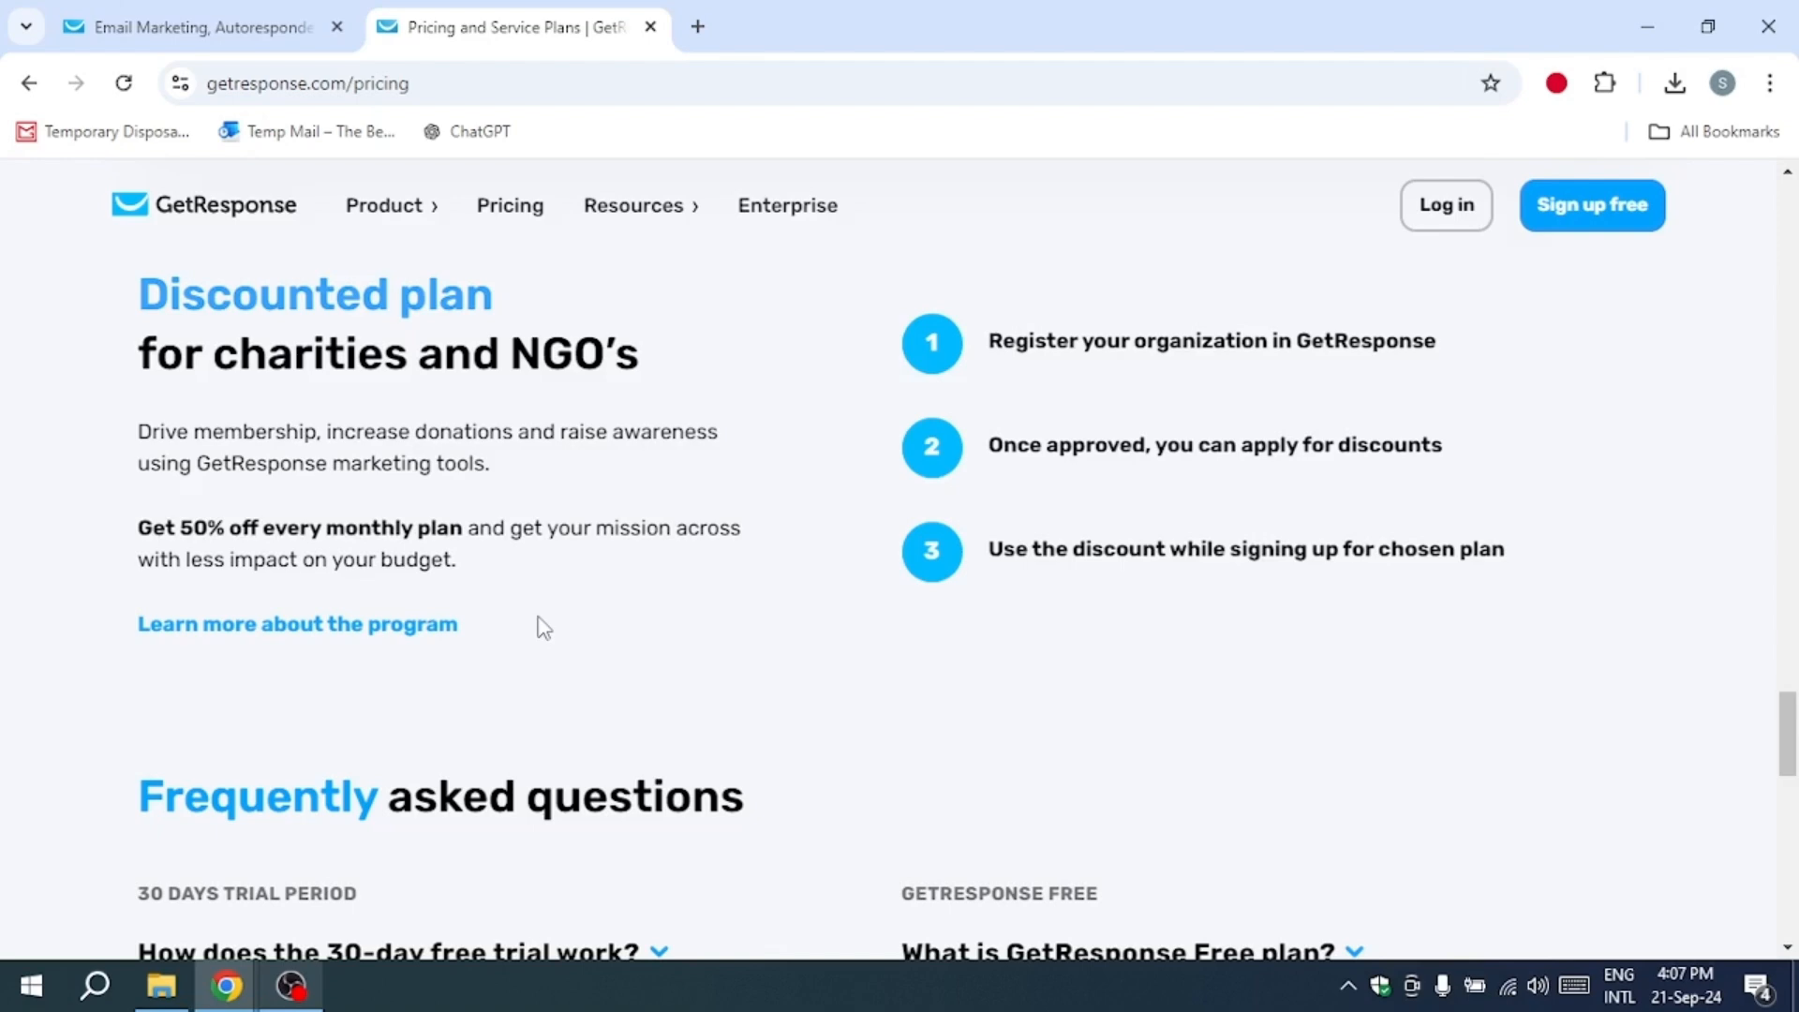
scroll(506, 643, down, 1)
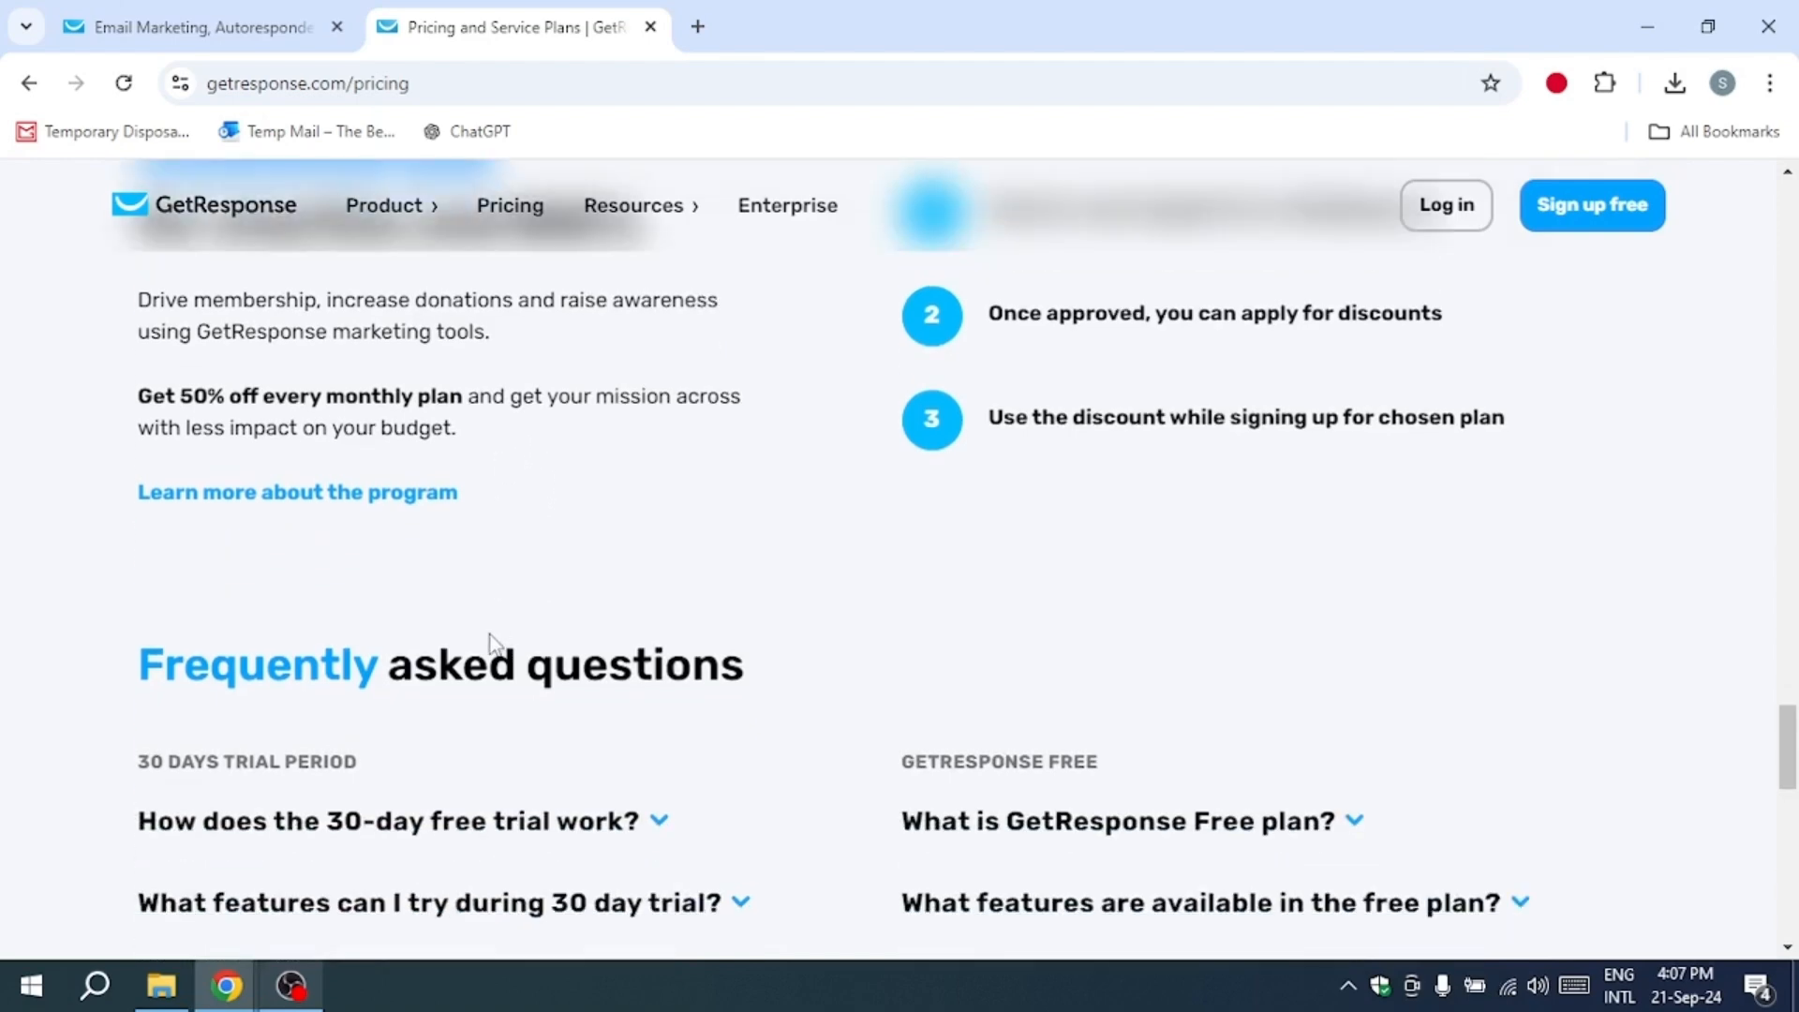
scroll(489, 647, down, 10)
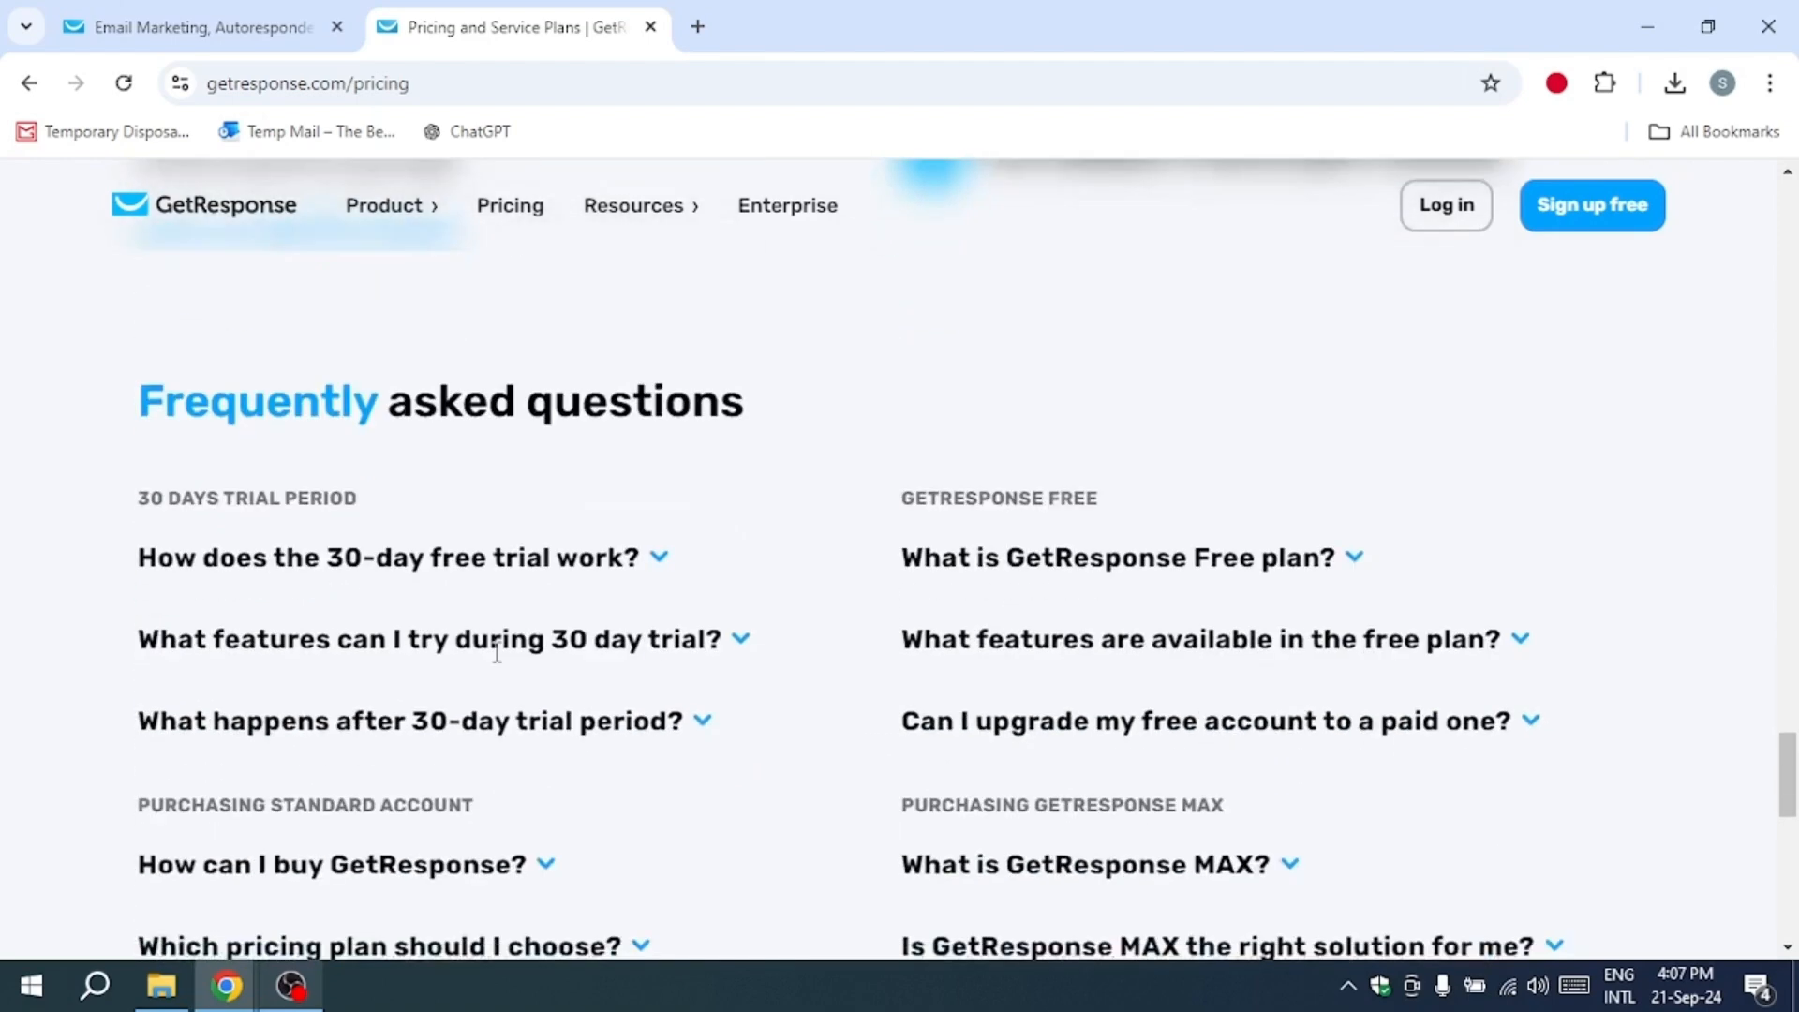
scroll(497, 656, up, 15)
scroll(501, 660, up, 12)
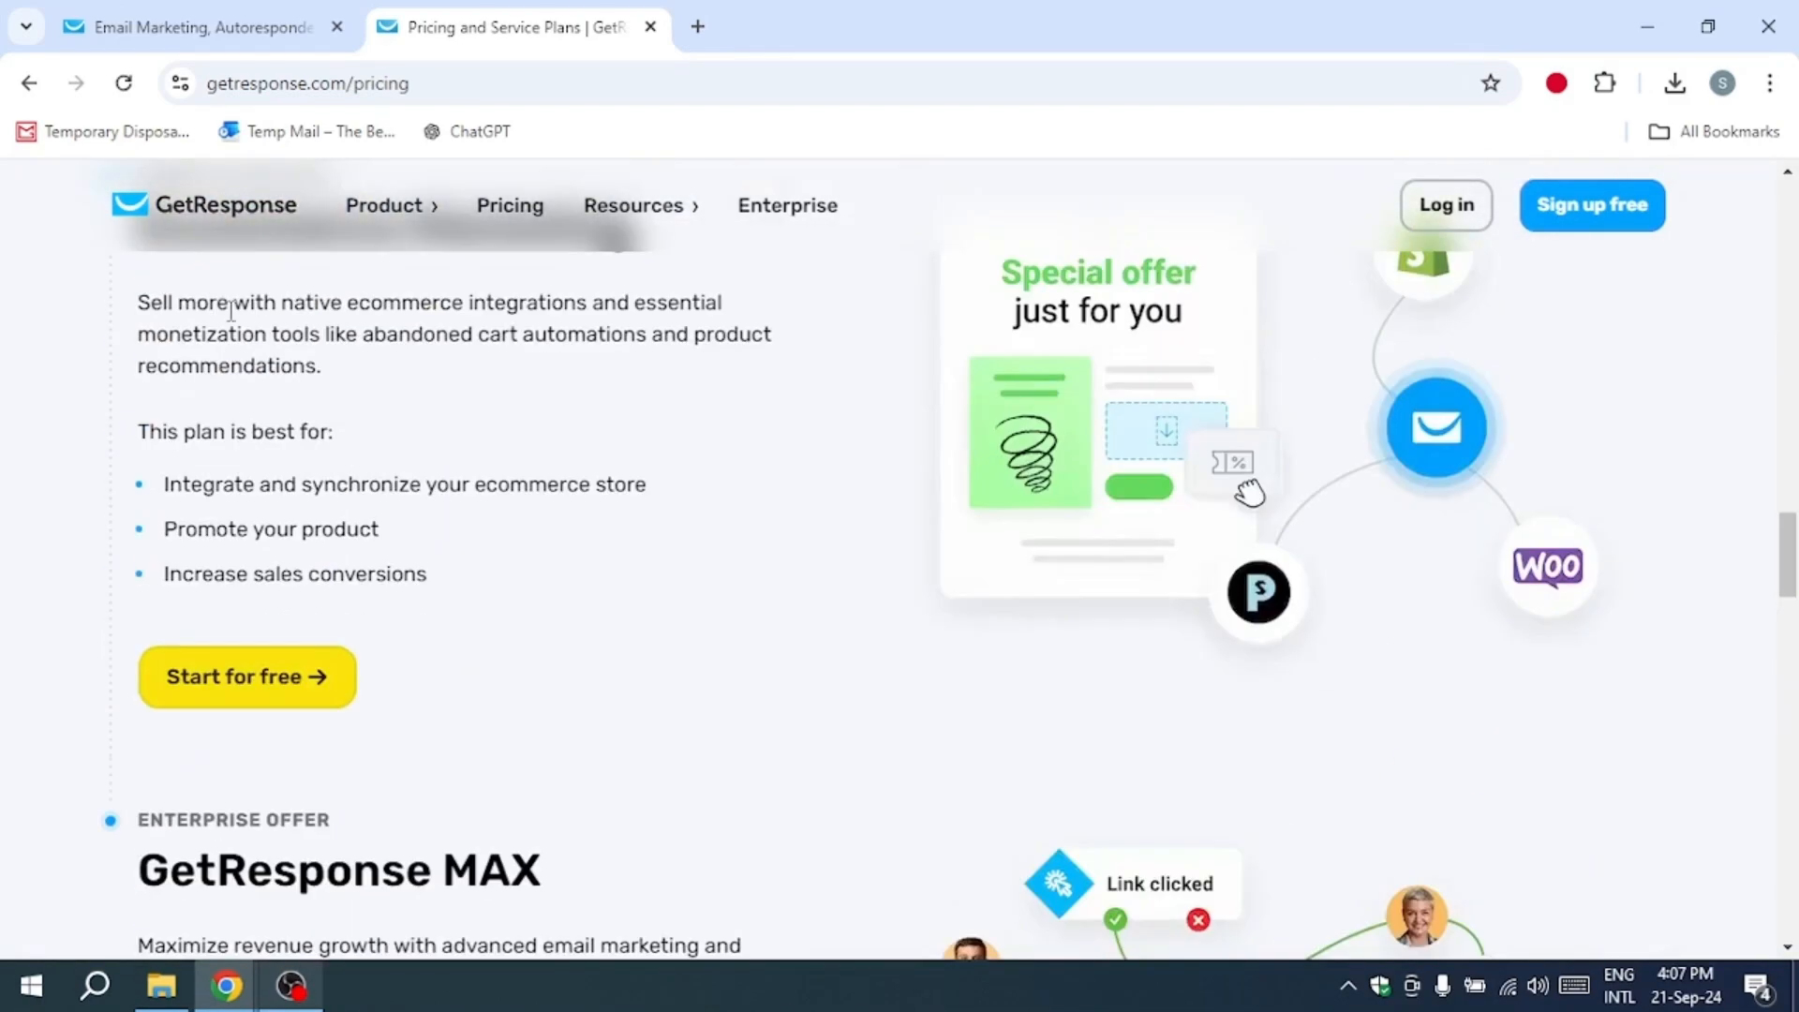
Step: Go back to the Autoresponder help article and read its explanation of the feature
click(29, 83)
scroll(408, 452, down, 1)
scroll(408, 457, down, 2)
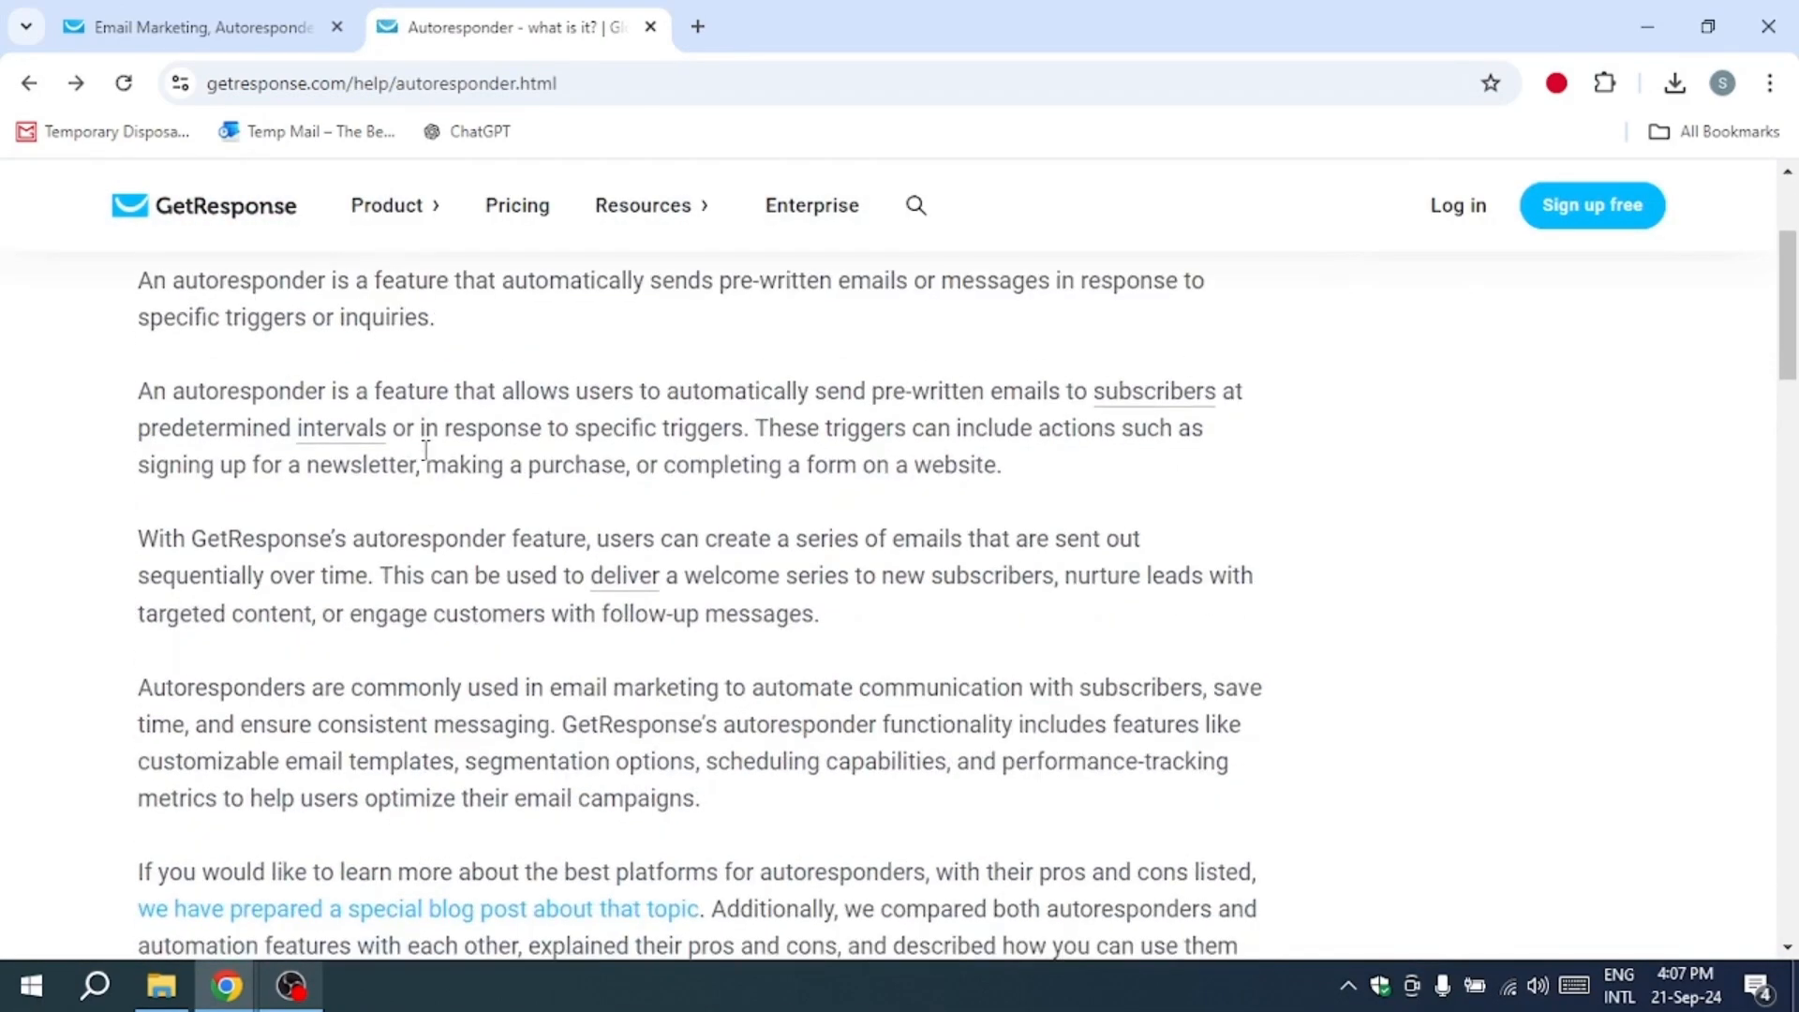
scroll(422, 434, up, 1)
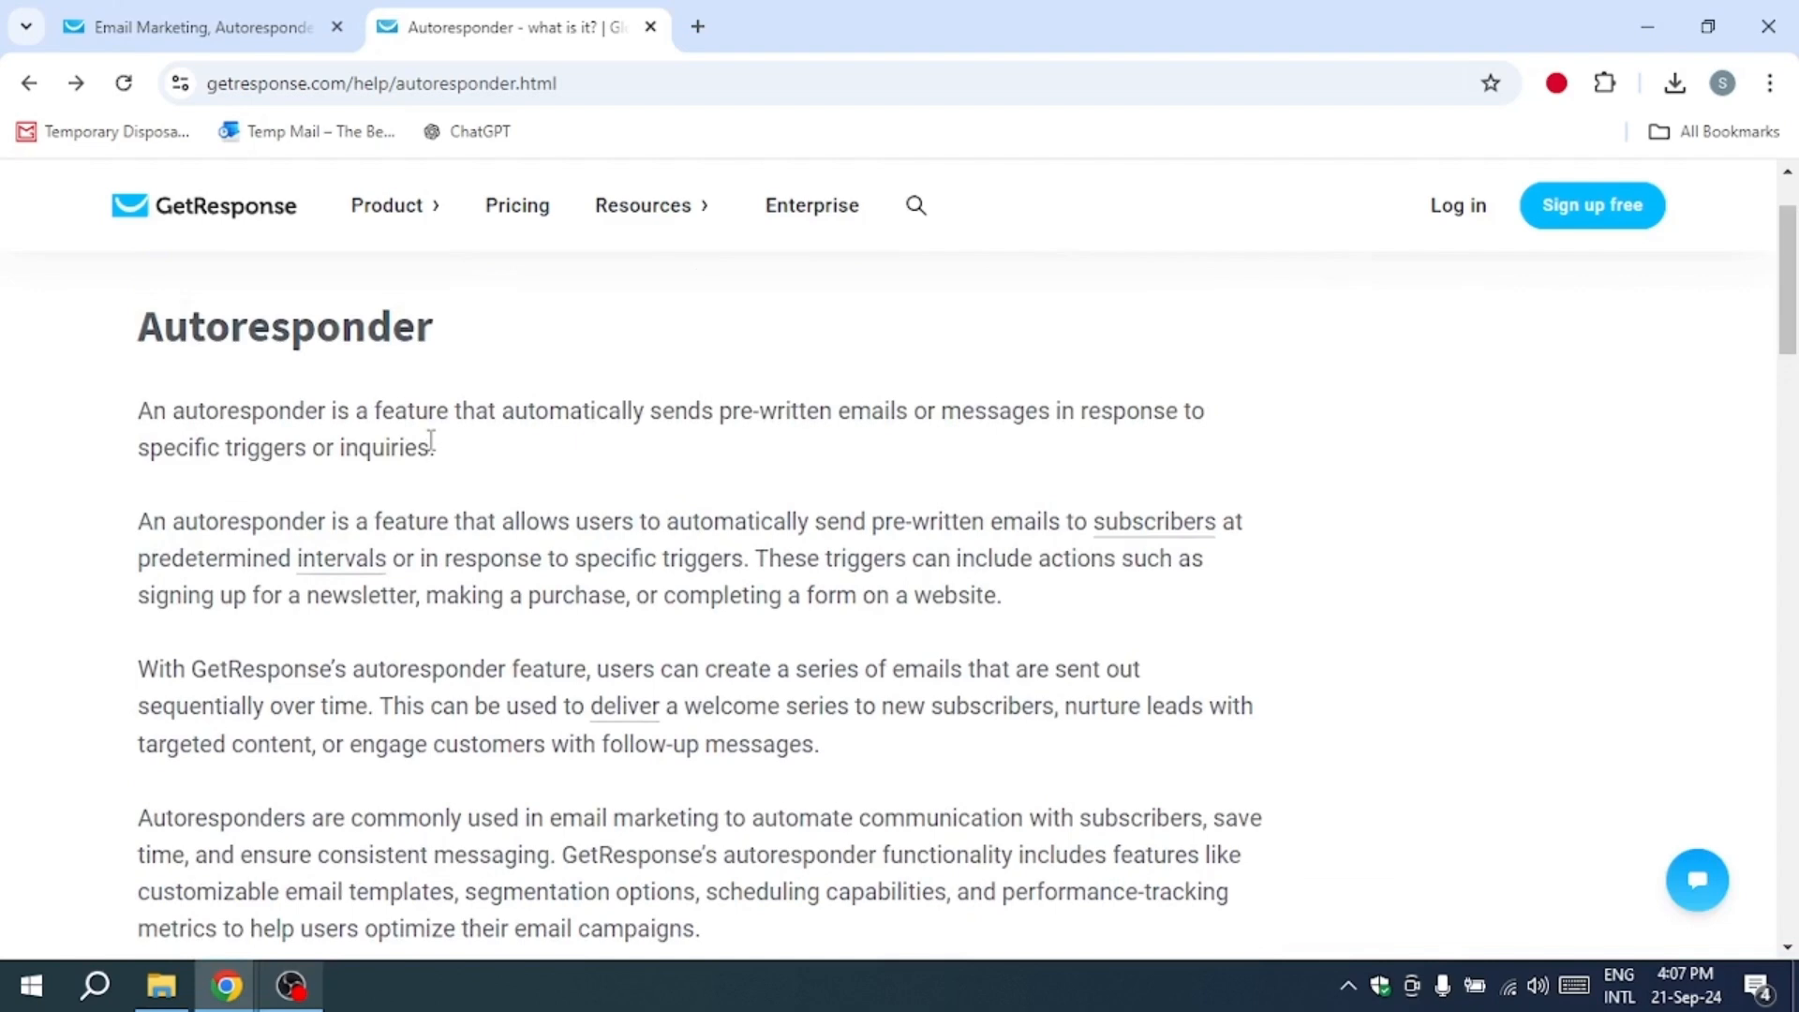